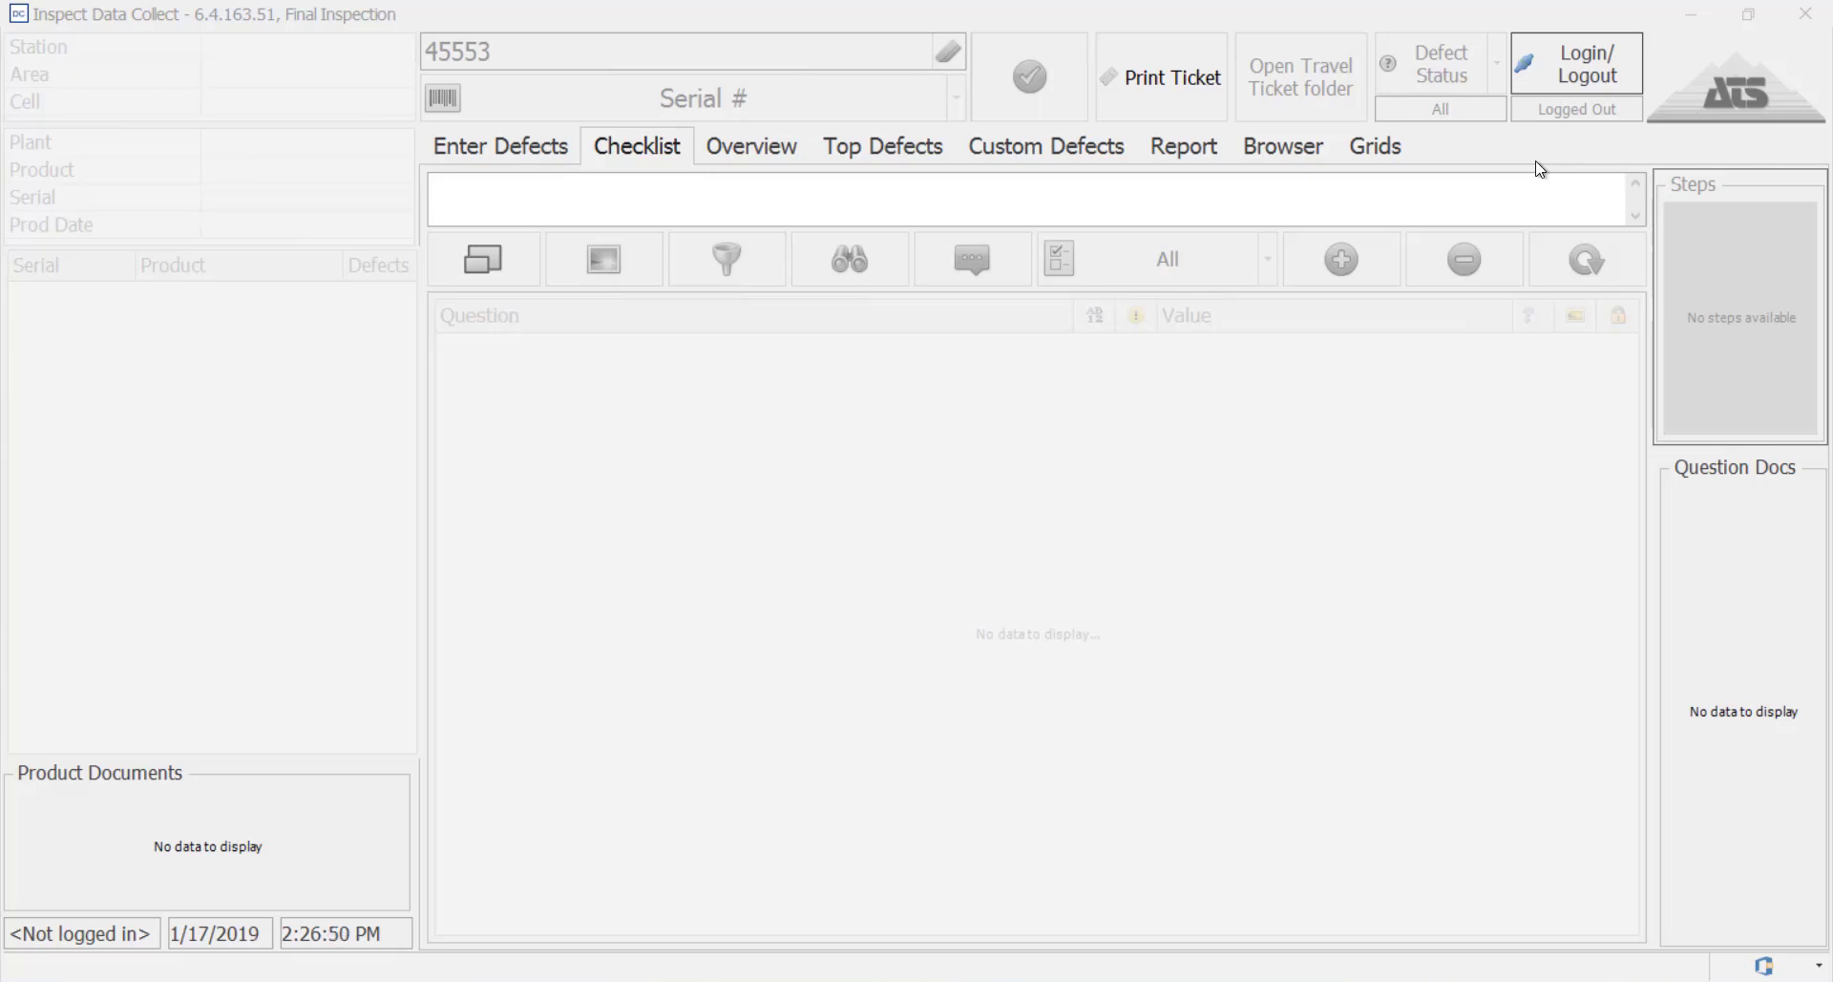
# Log in to the Final Inspection station by entering the user code
pyautogui.click(1576, 91)
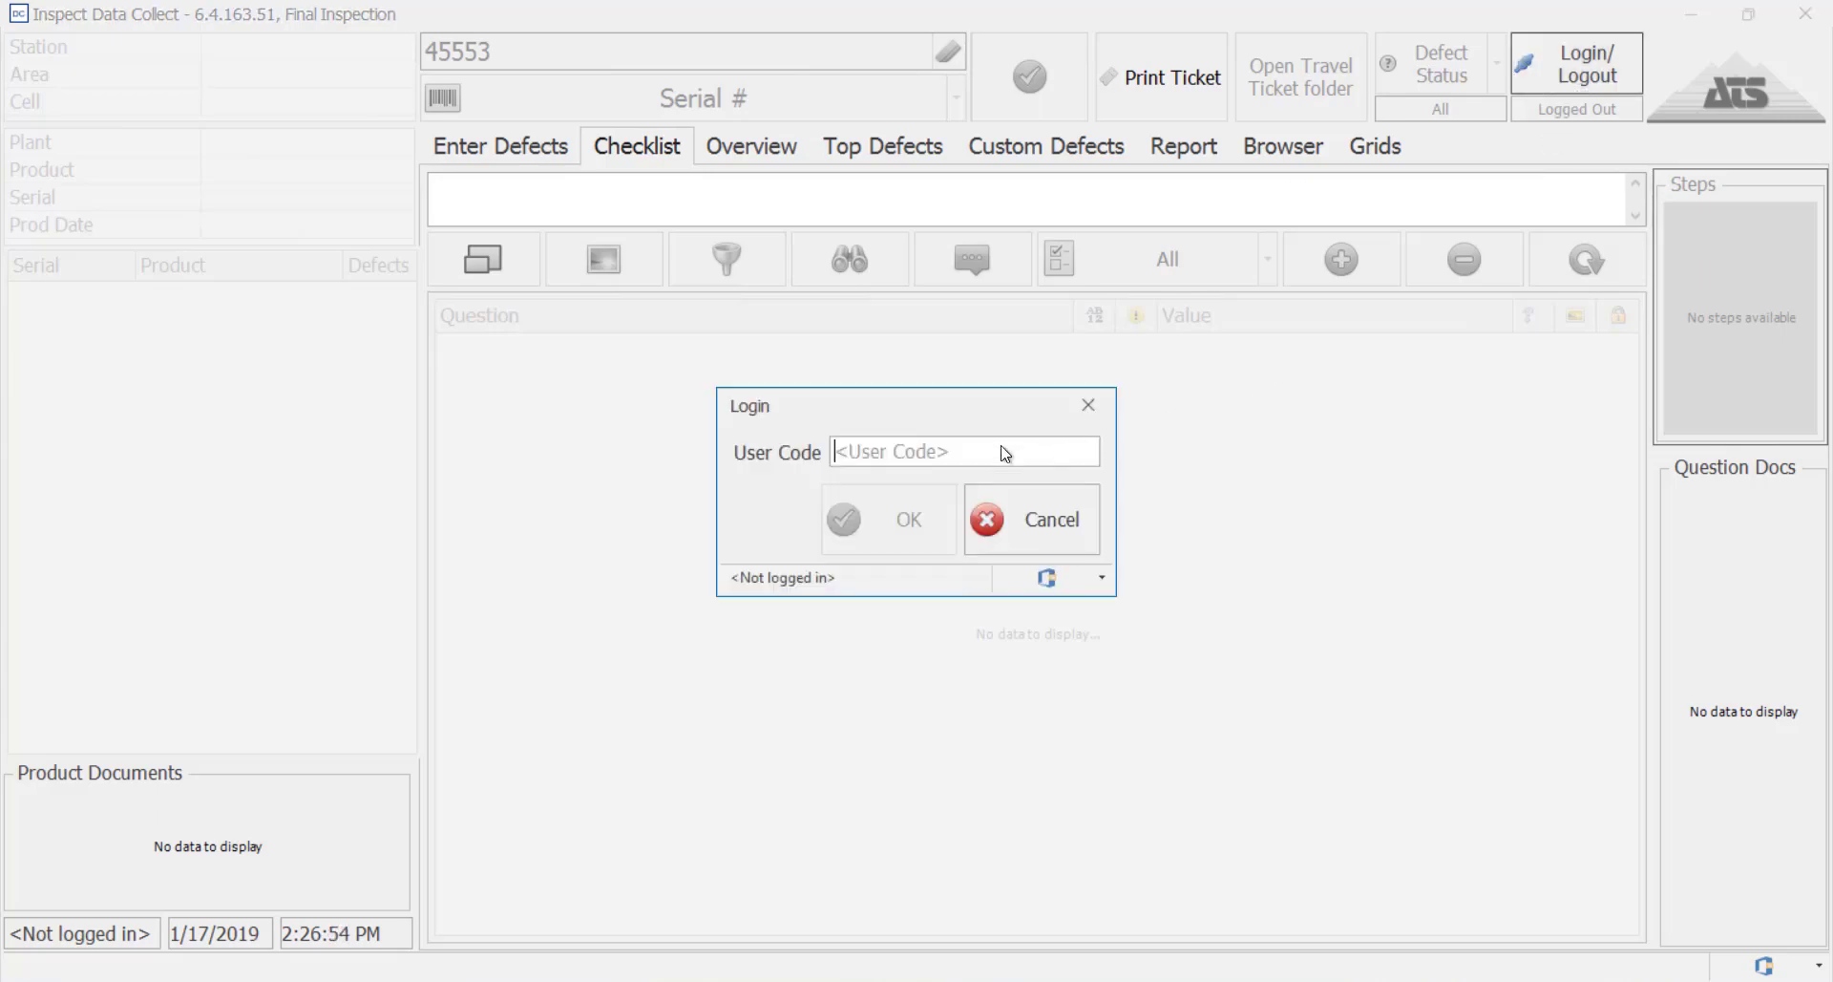
pyautogui.click(1000, 446)
pyautogui.write('*******')
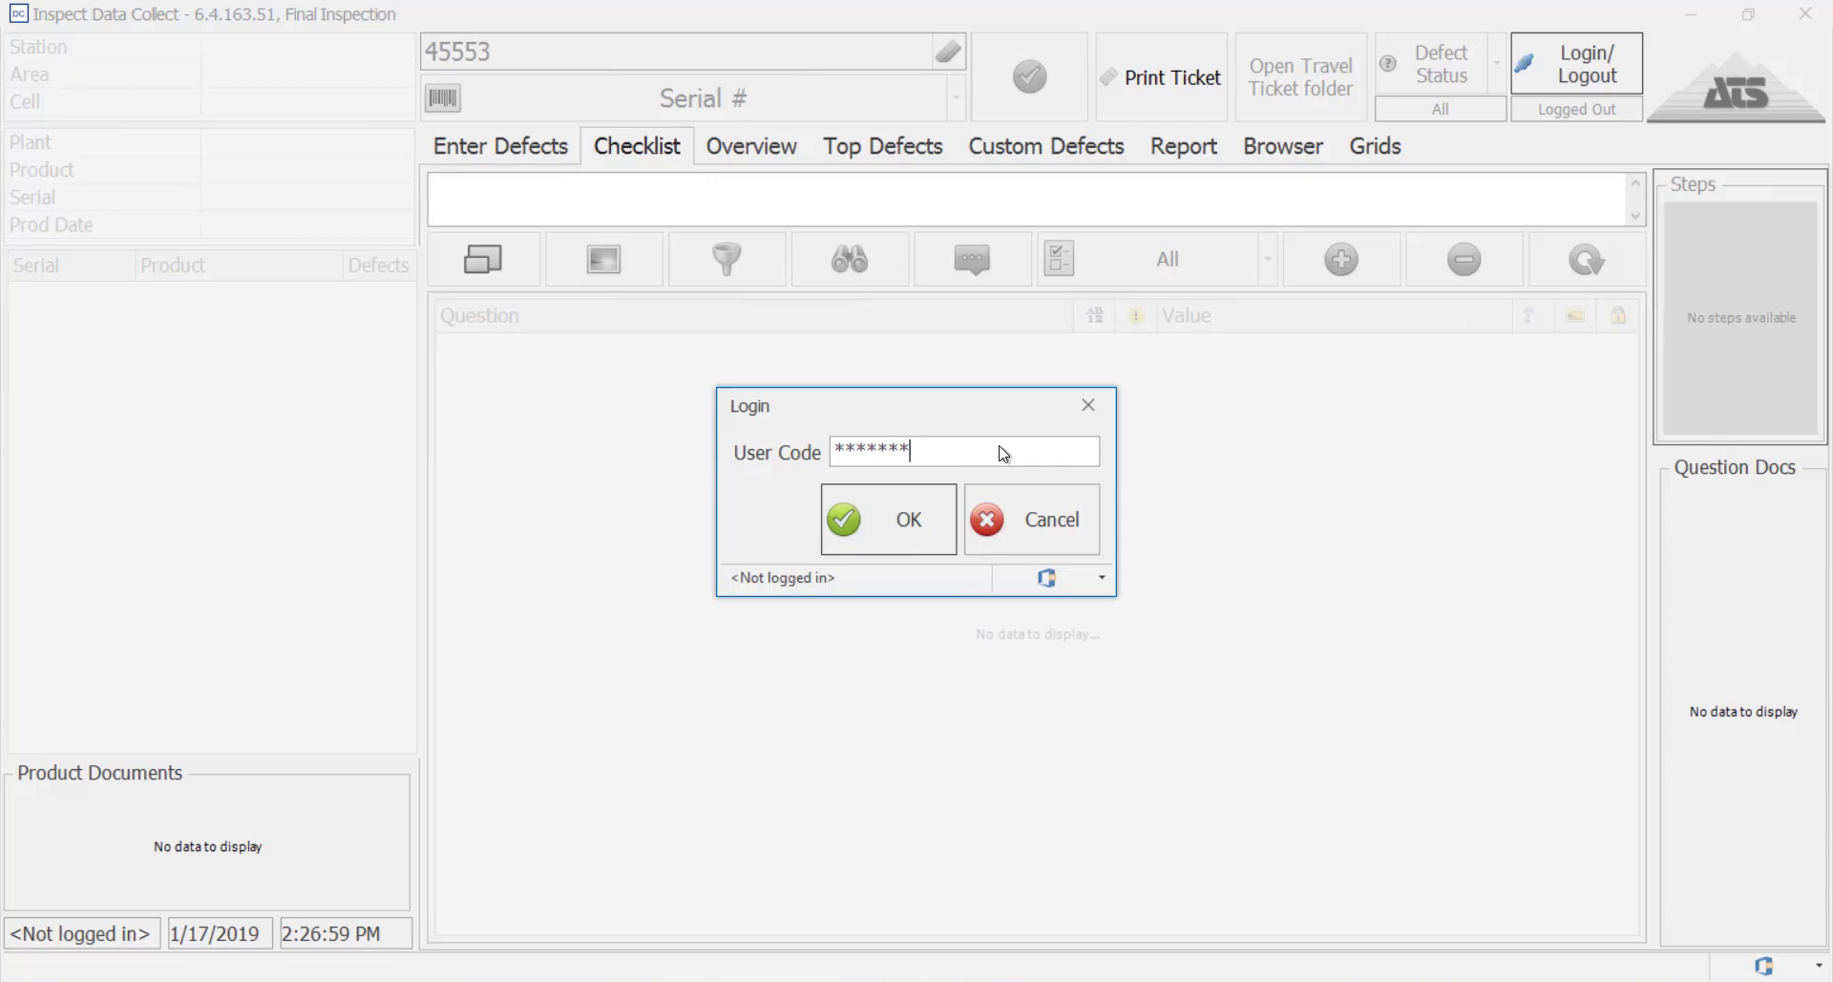
pyautogui.press('Return')
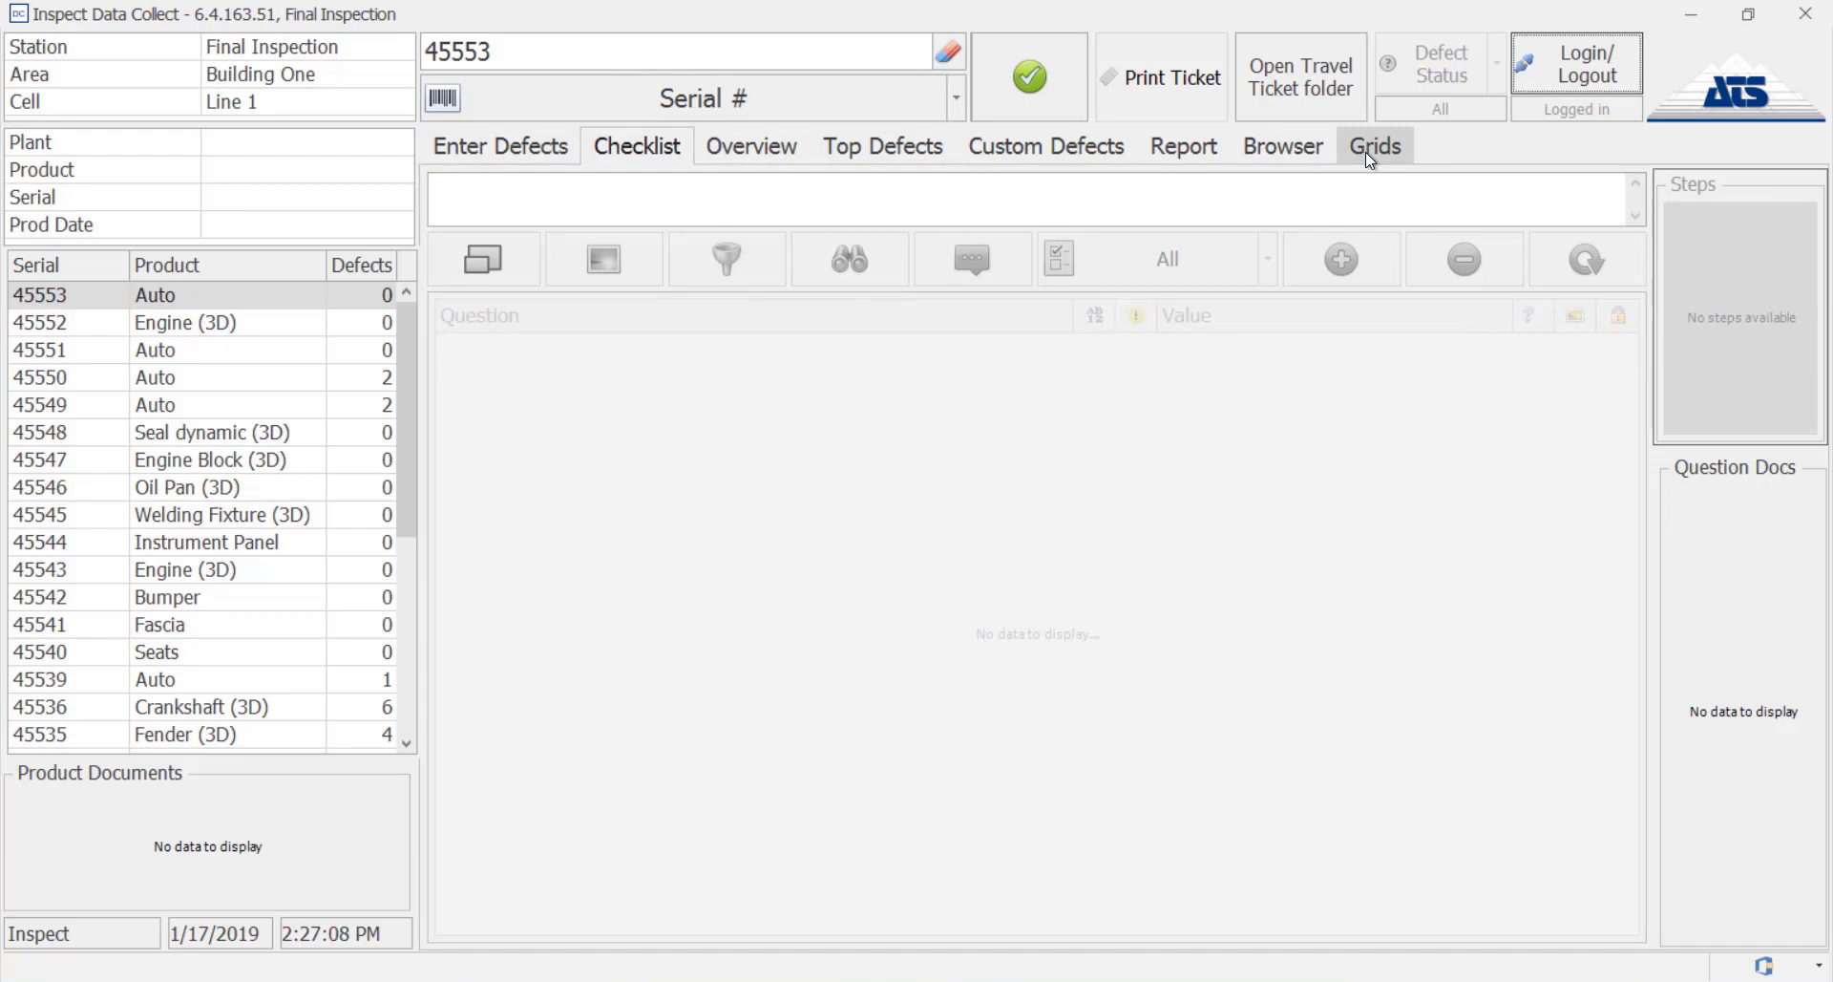
# Create a new Automotive unit with Auto as its product
pyautogui.click(1024, 95)
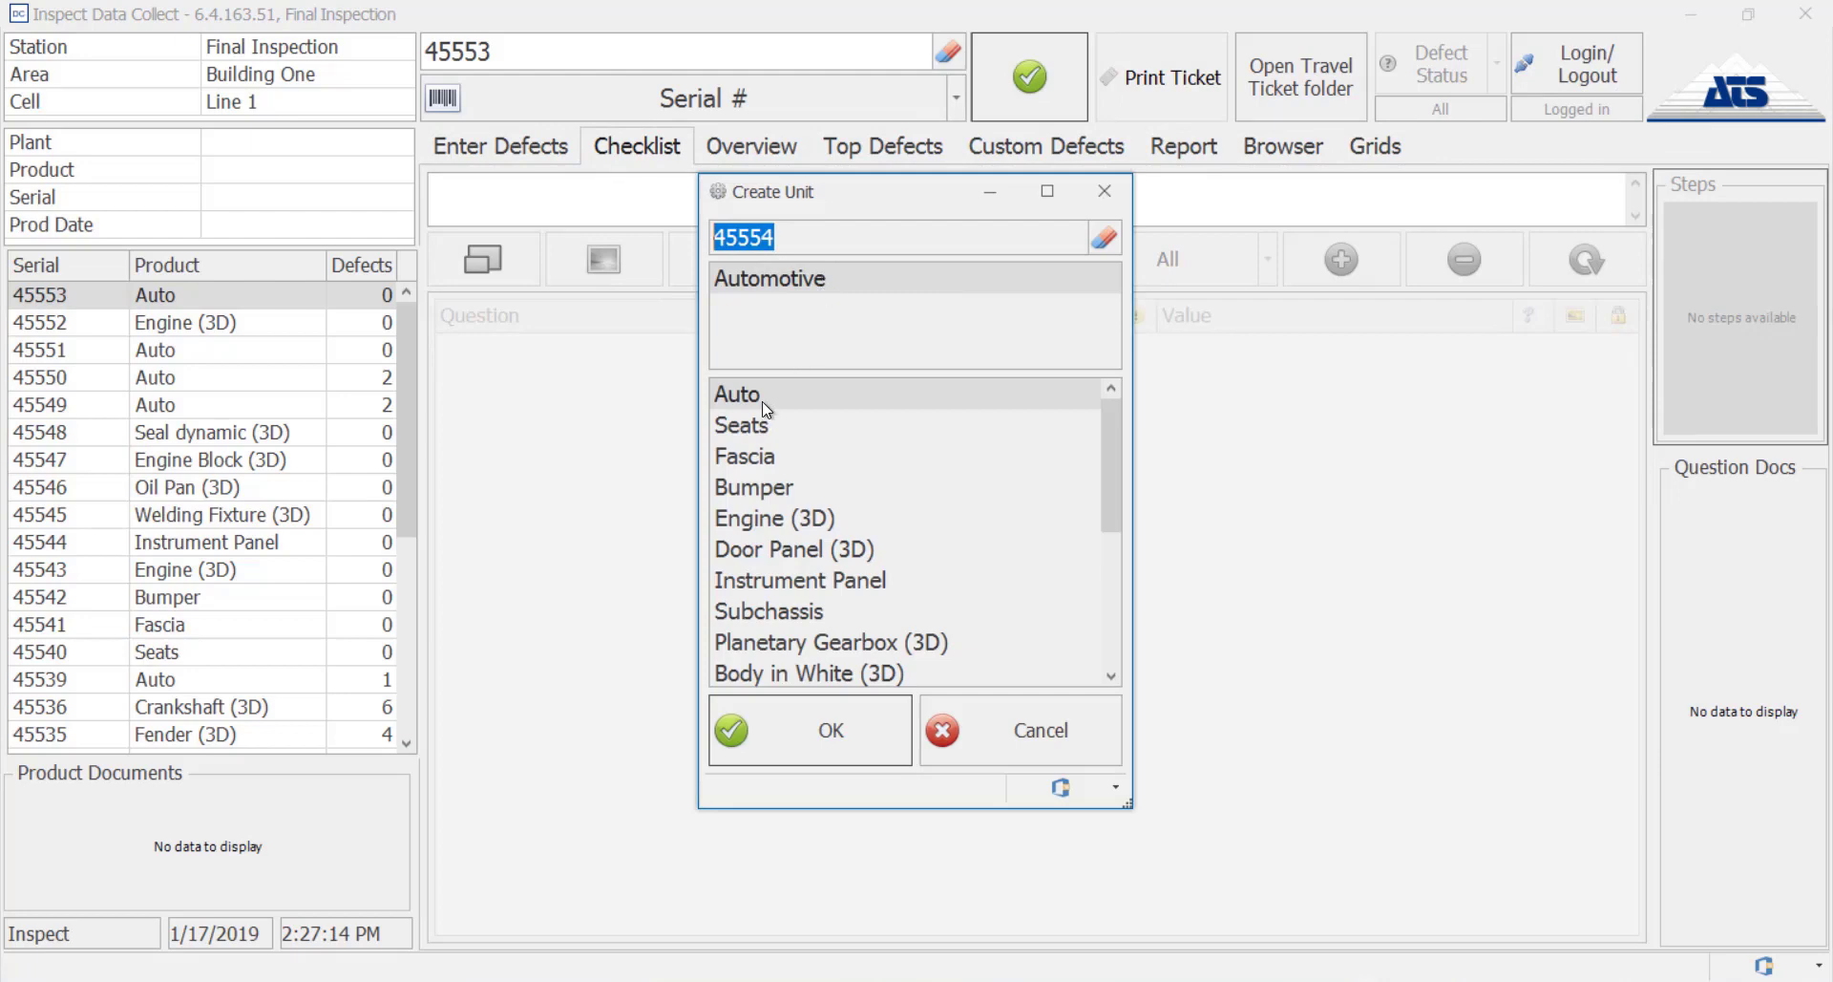
pyautogui.click(762, 409)
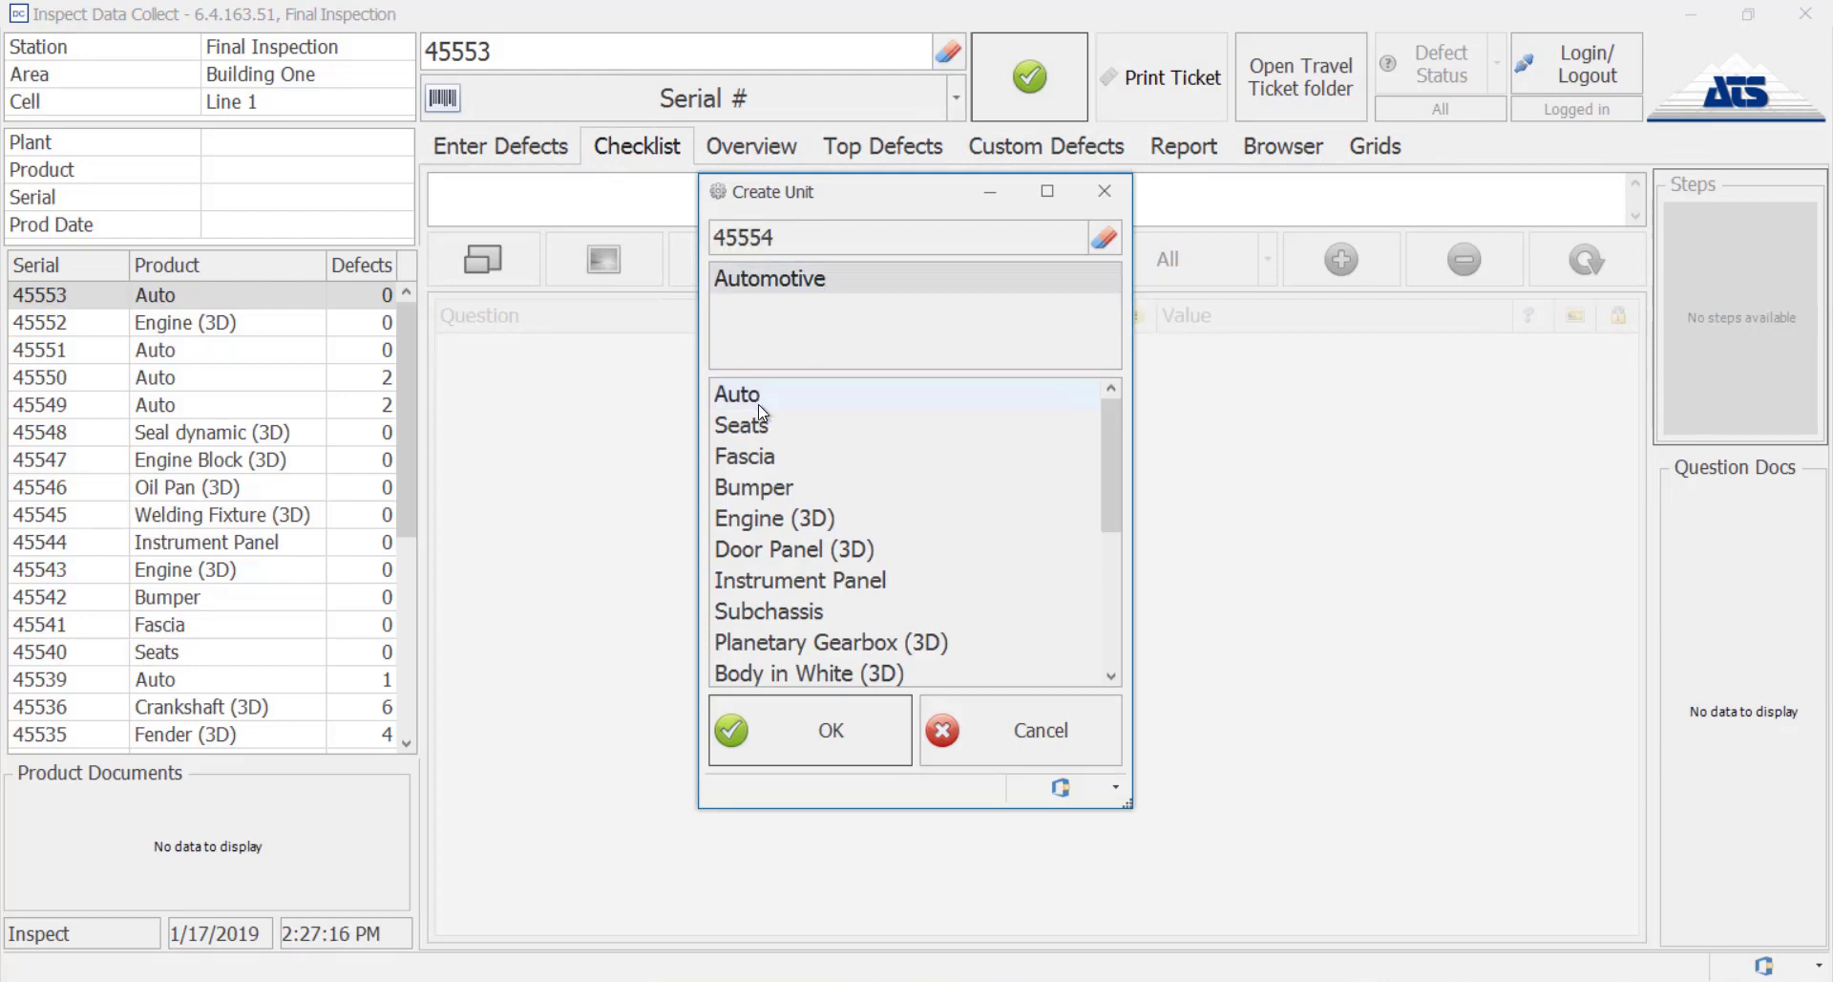
pyautogui.click(794, 720)
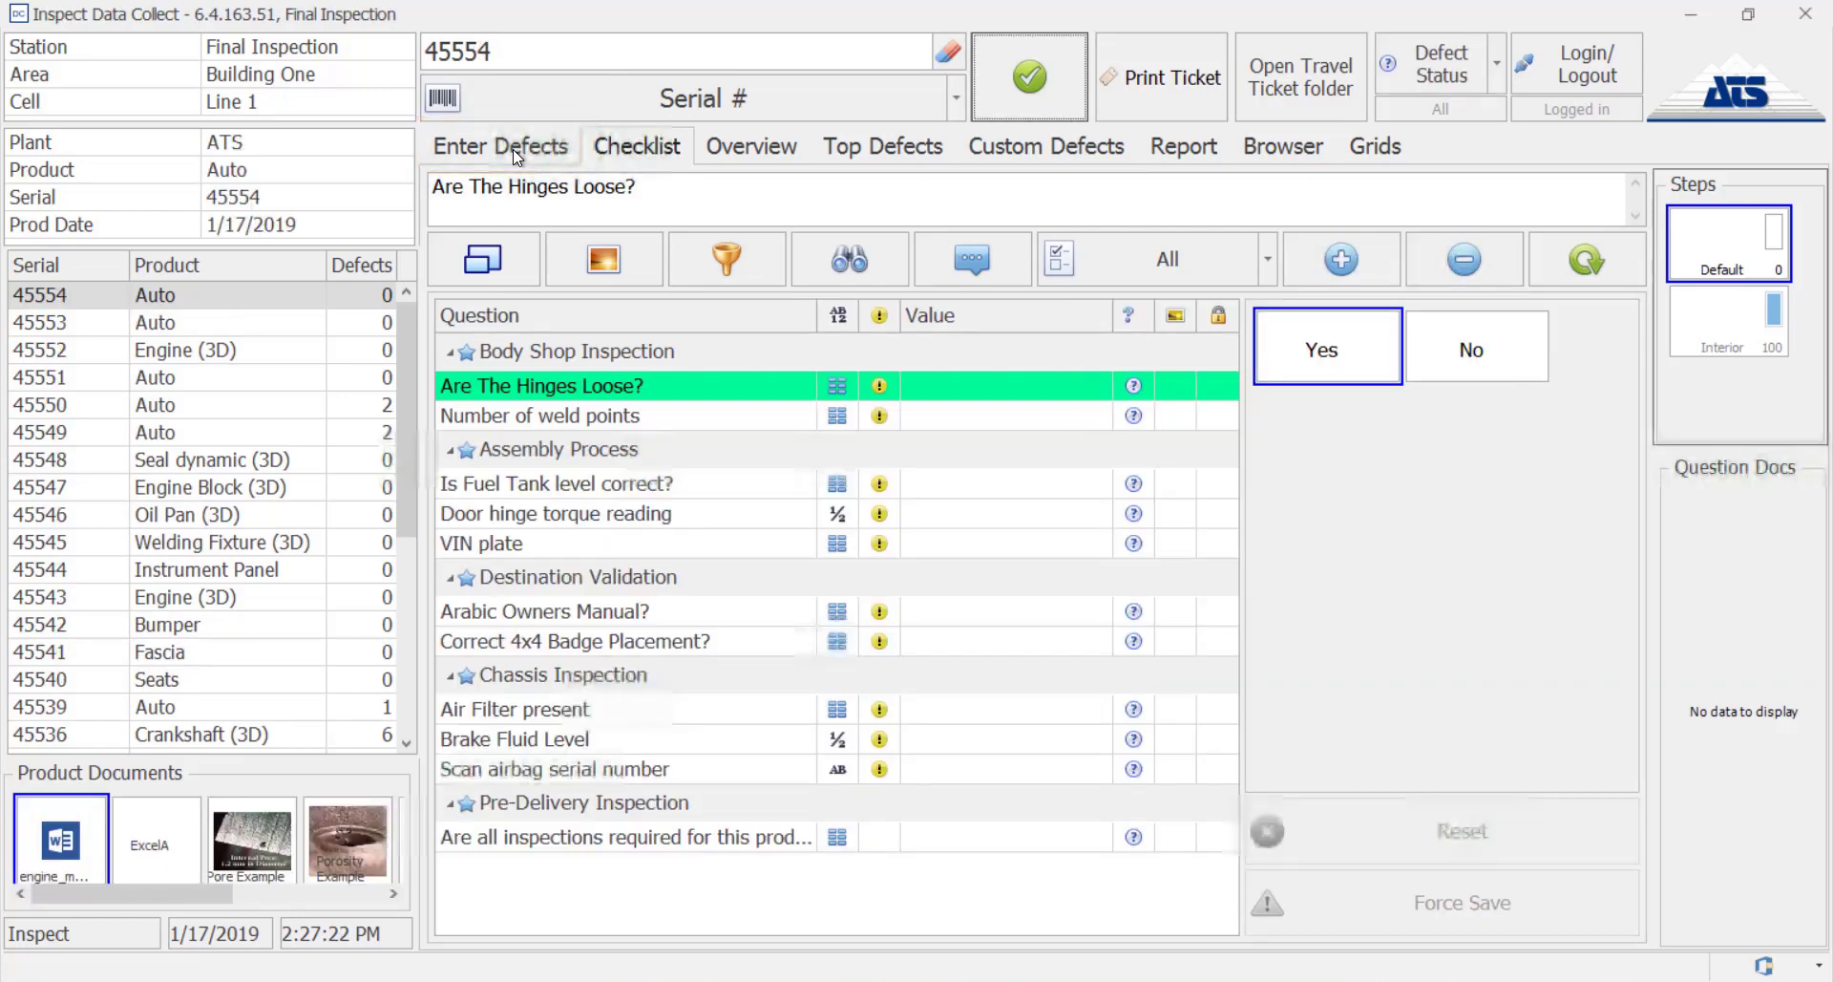
# Open the Body in White view for defect entry and show the left quarter panel
pyautogui.click(512, 149)
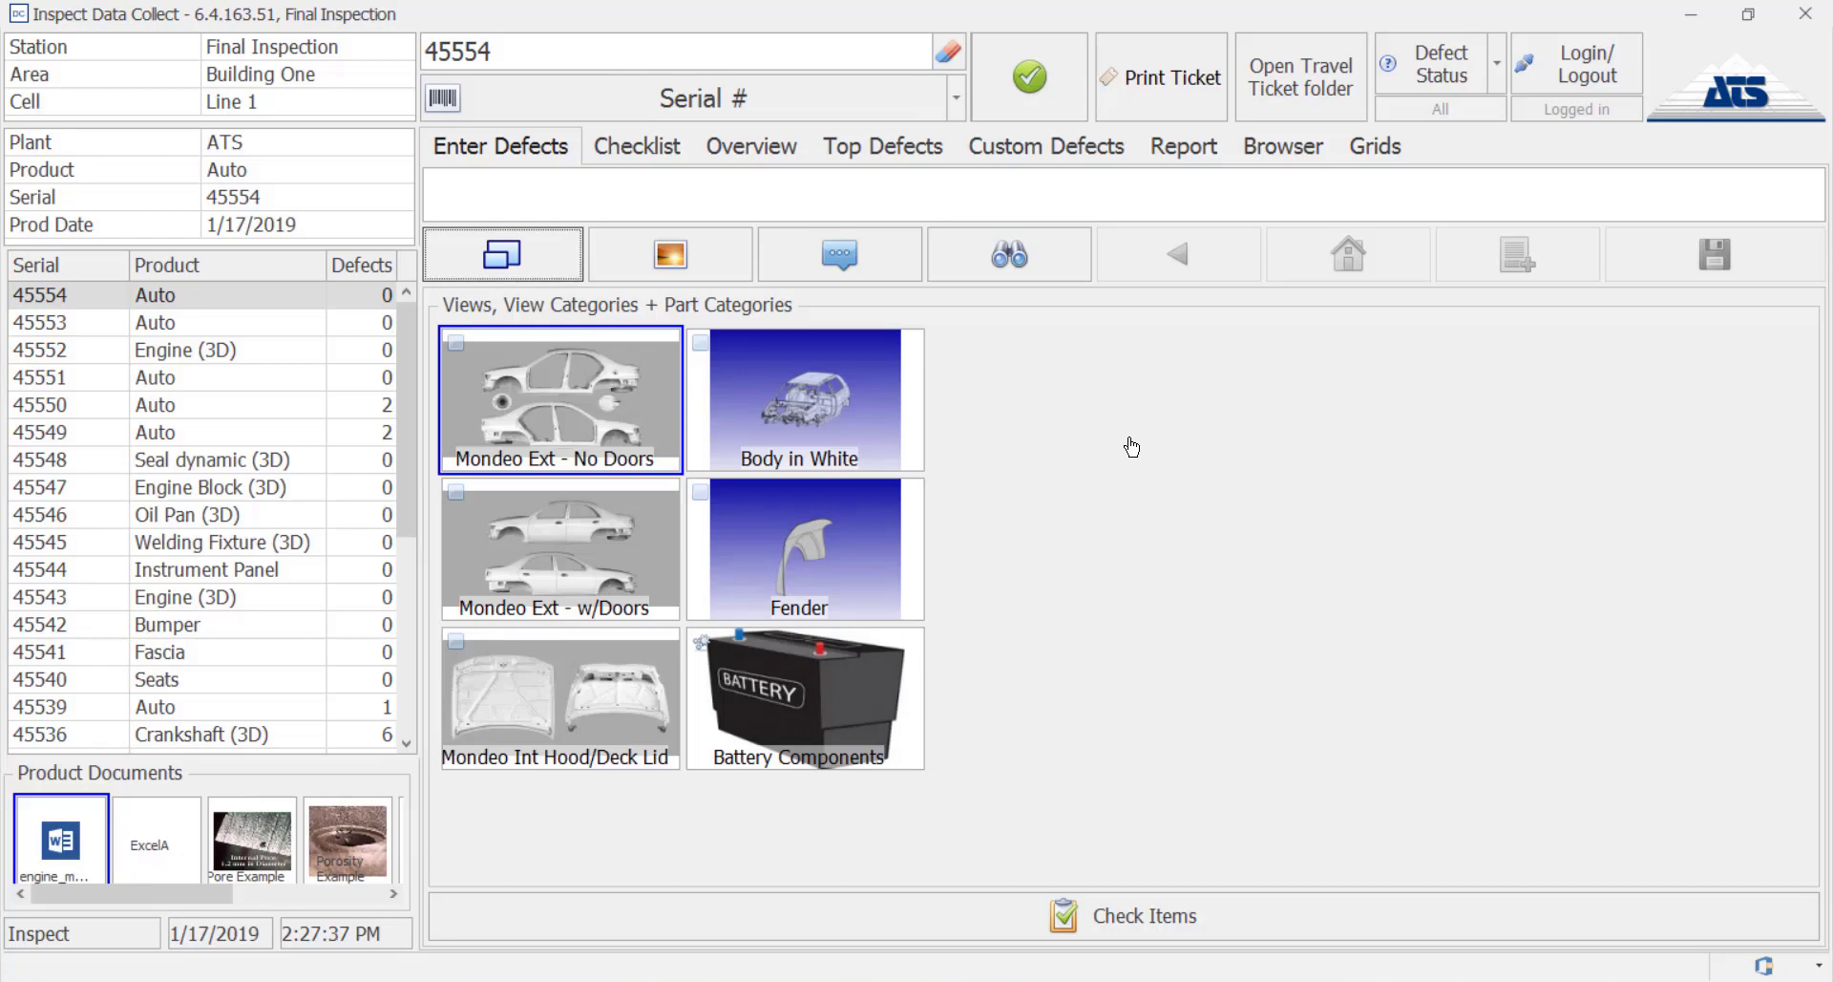
pyautogui.click(829, 412)
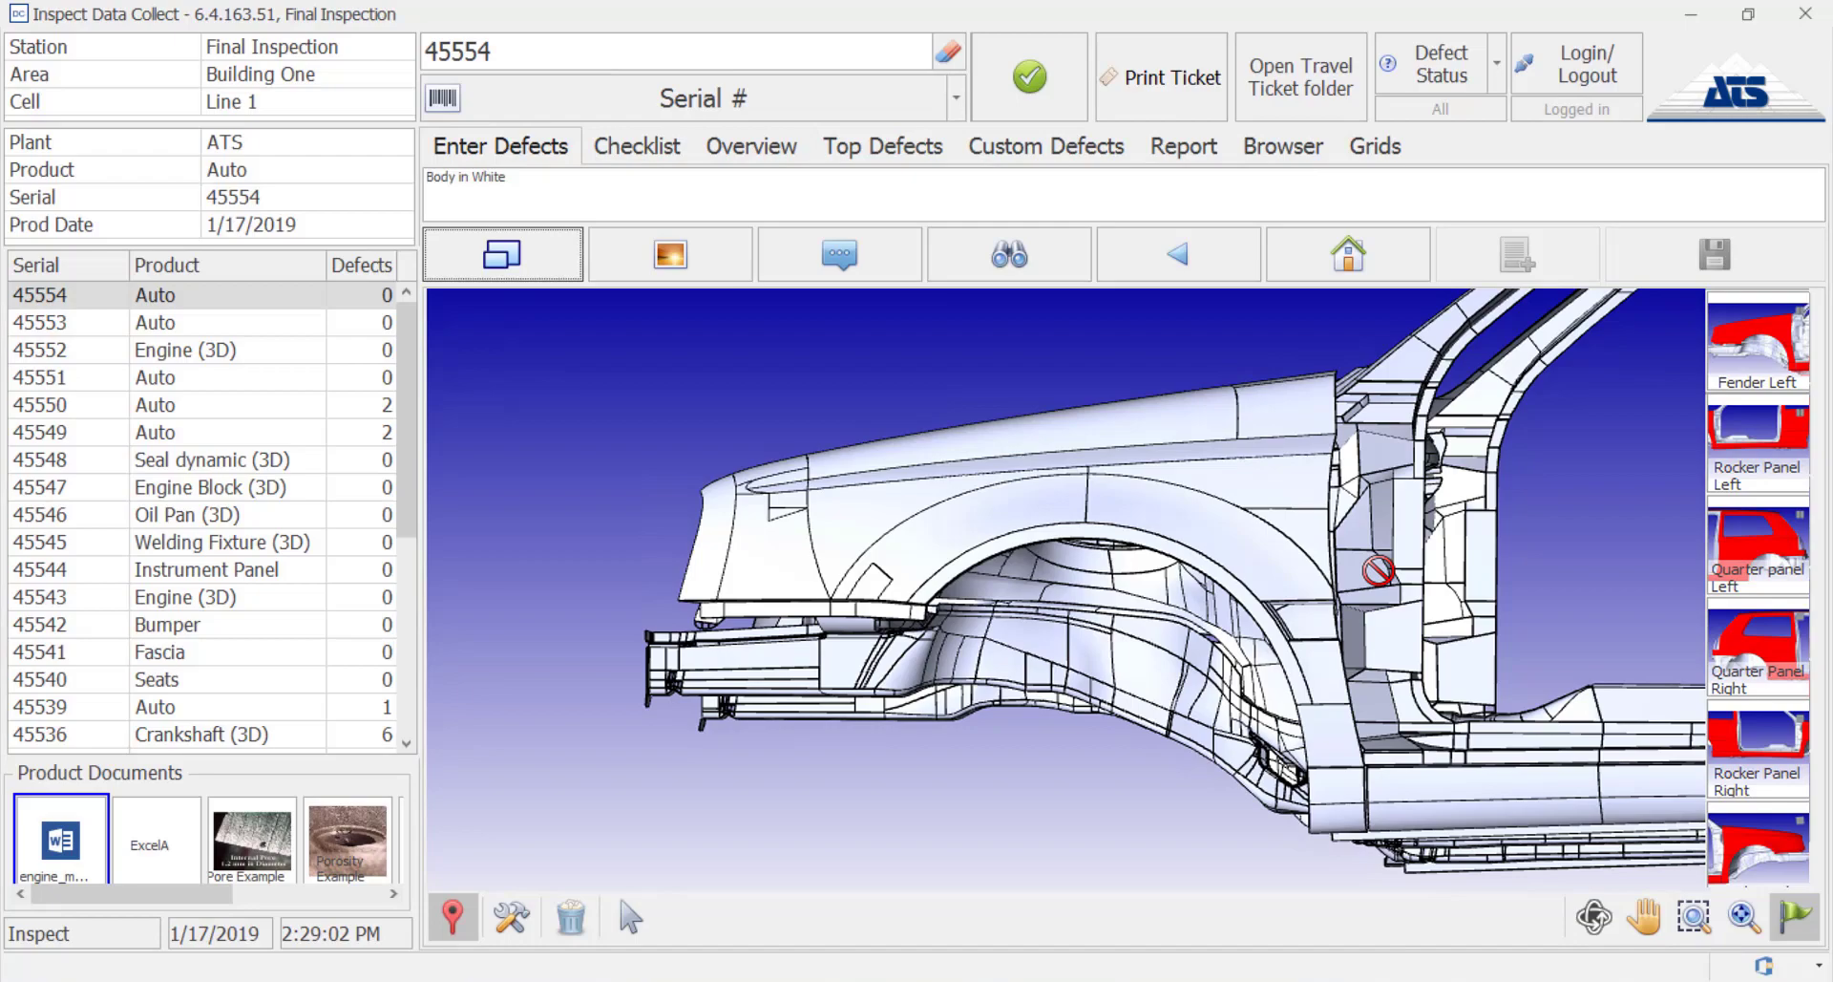
pyautogui.moveTo(1380, 568); pyautogui.dragTo(1709, 573)
pyautogui.click(1751, 571)
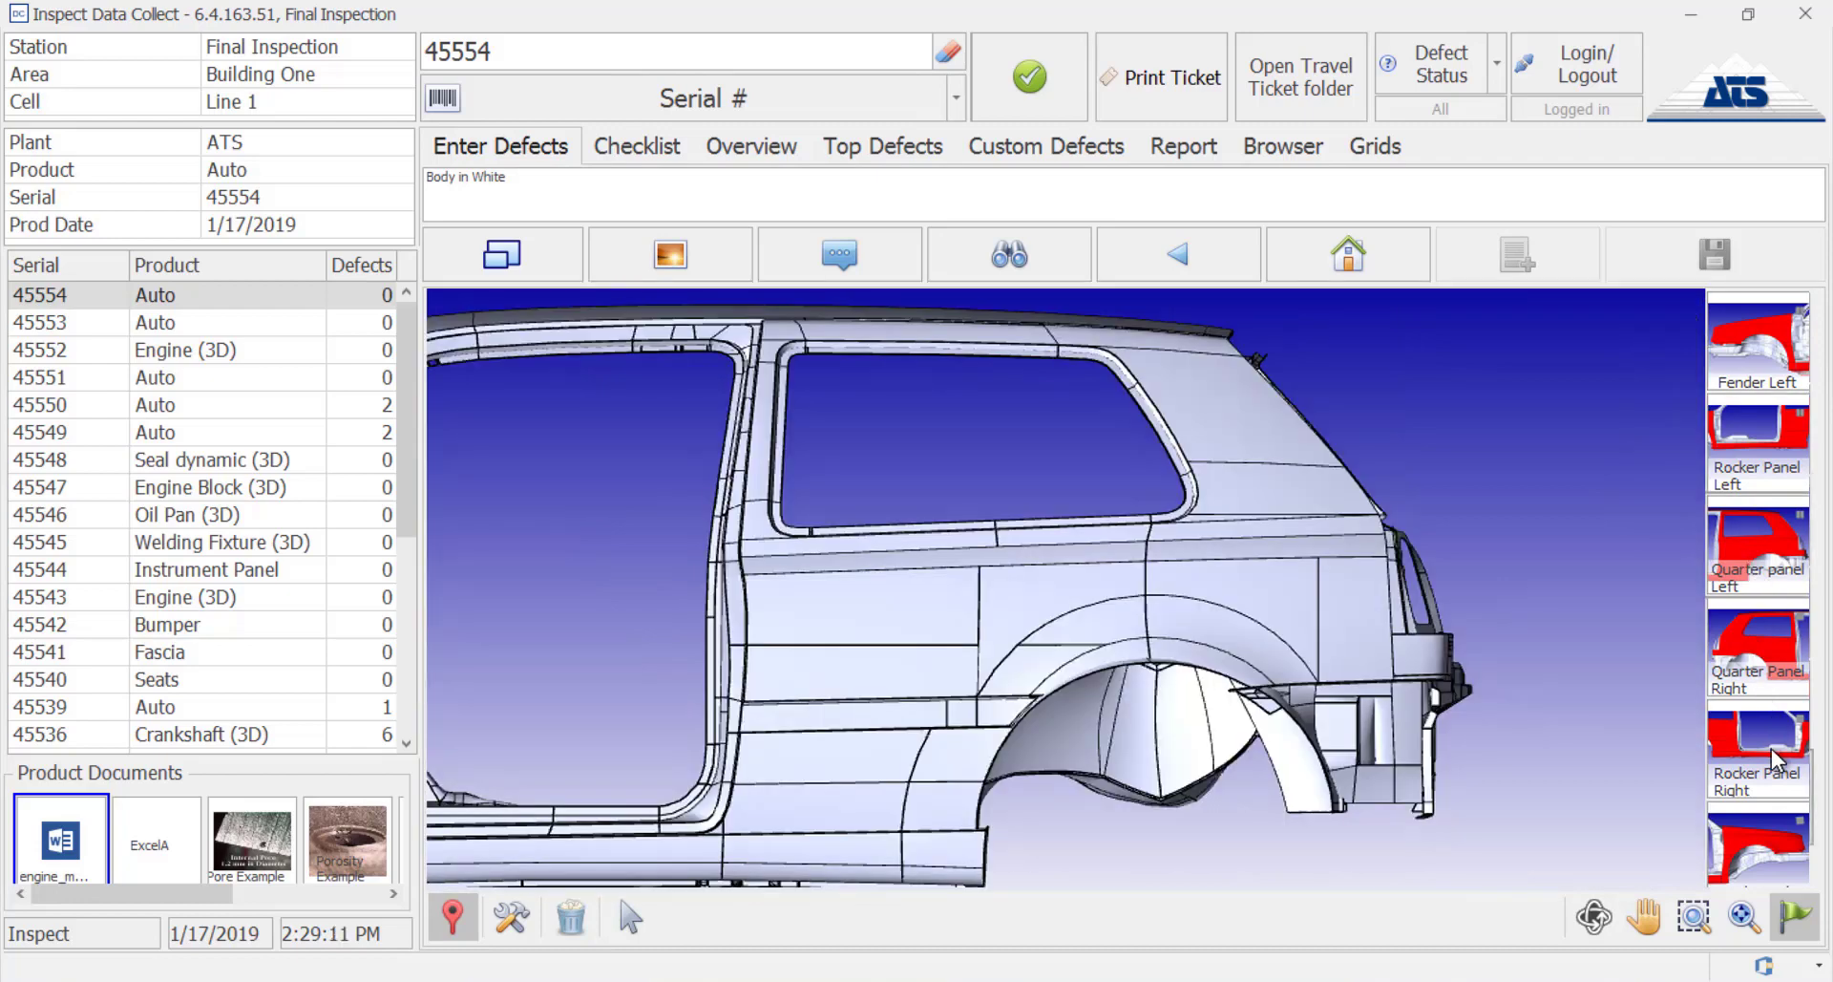
pyautogui.click(1772, 748)
pyautogui.click(1727, 520)
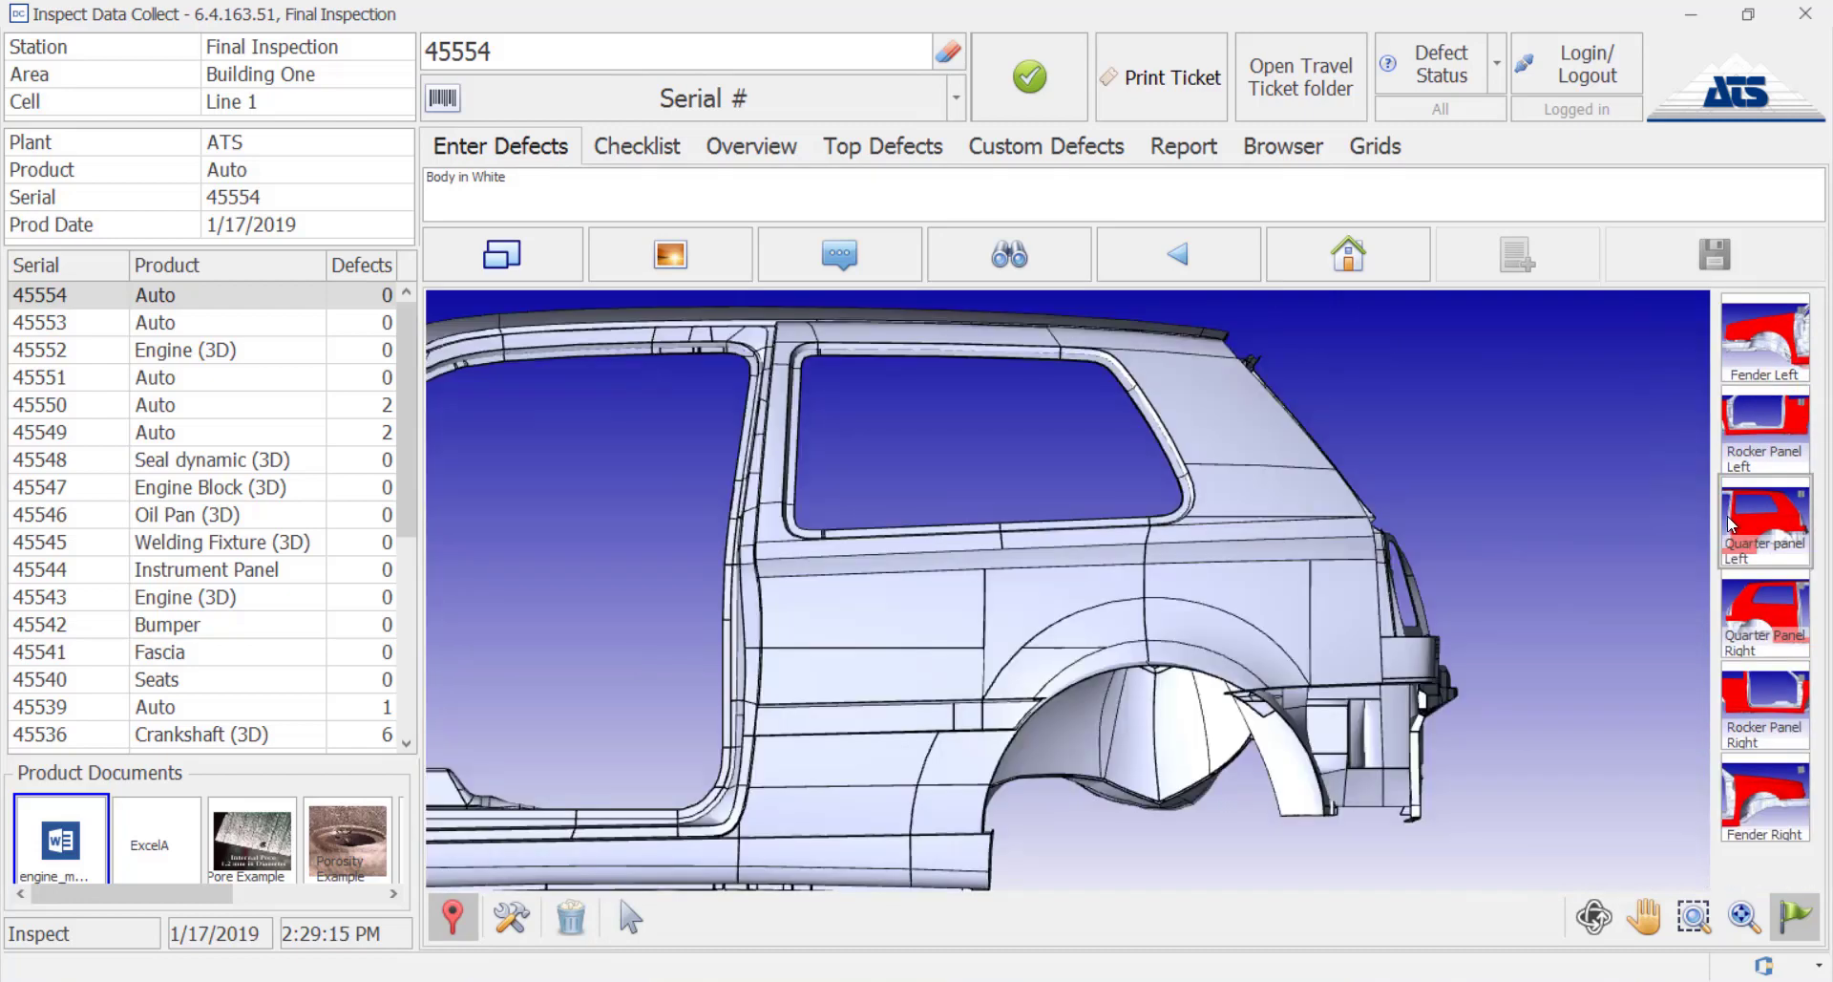
# Place a defect on the left quarter panel beneath the rear window, with the concern Scratch and the detail 5-7mm
pyautogui.click(905, 630)
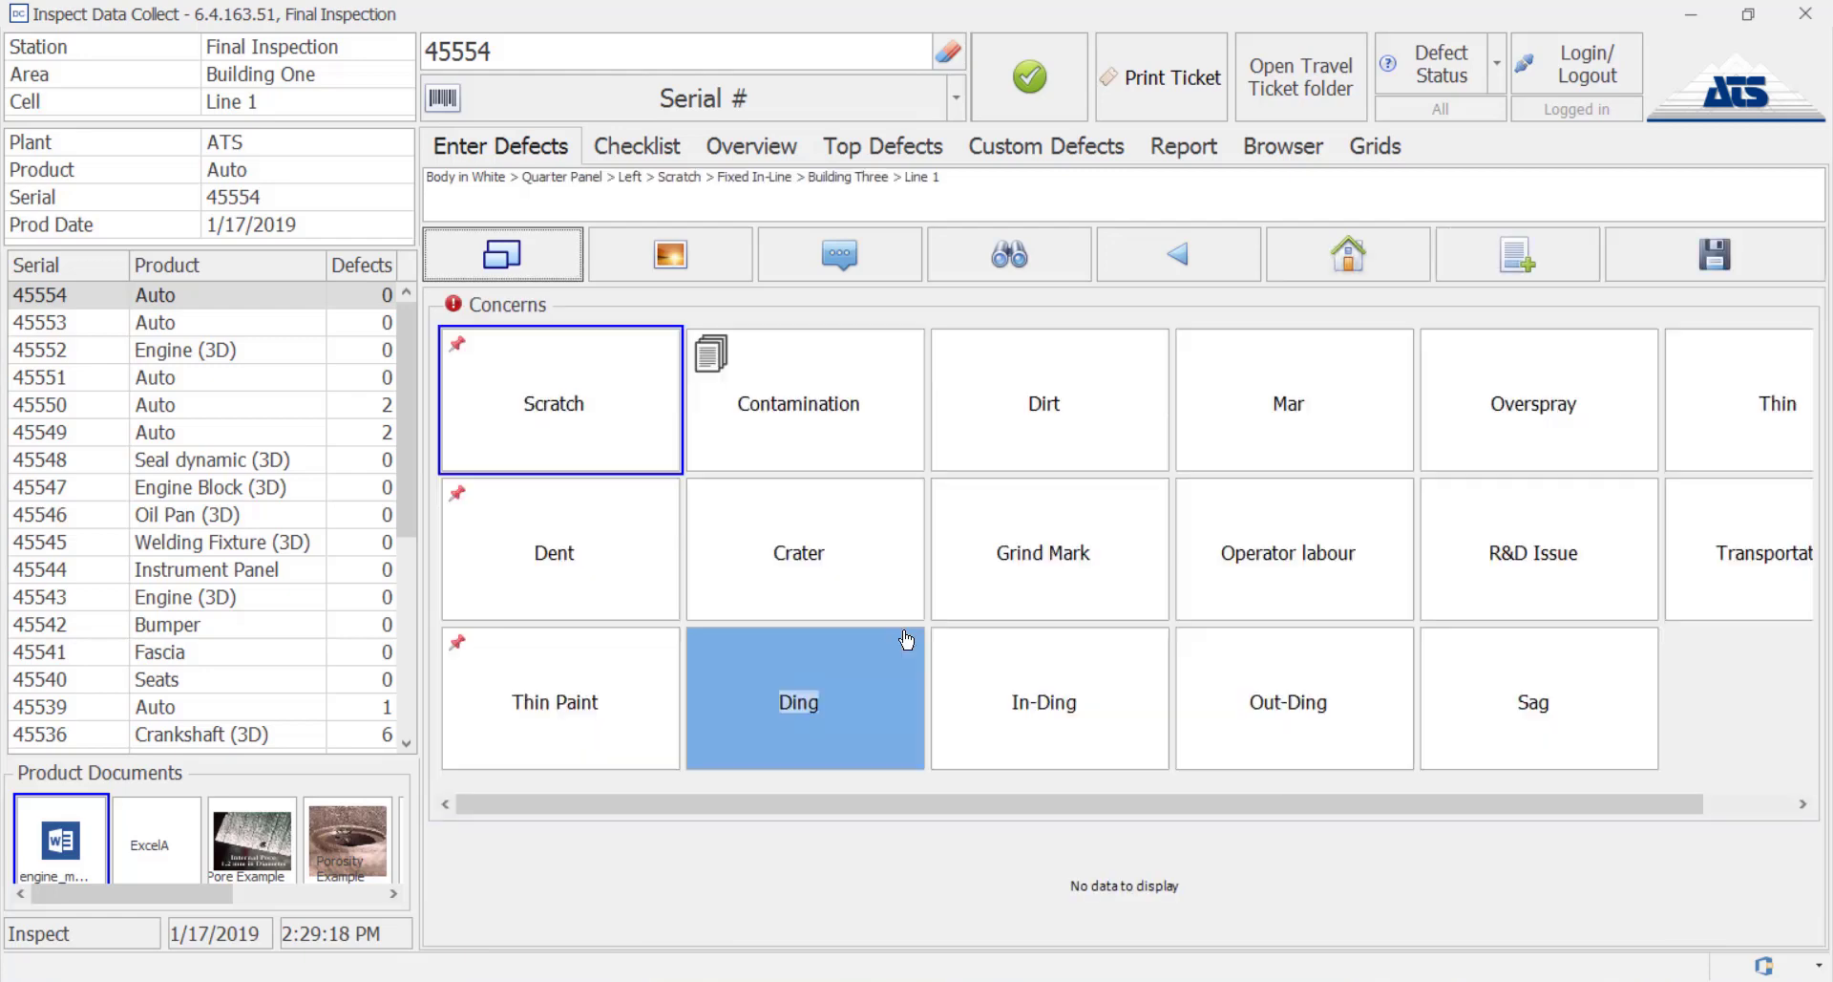
pyautogui.click(906, 638)
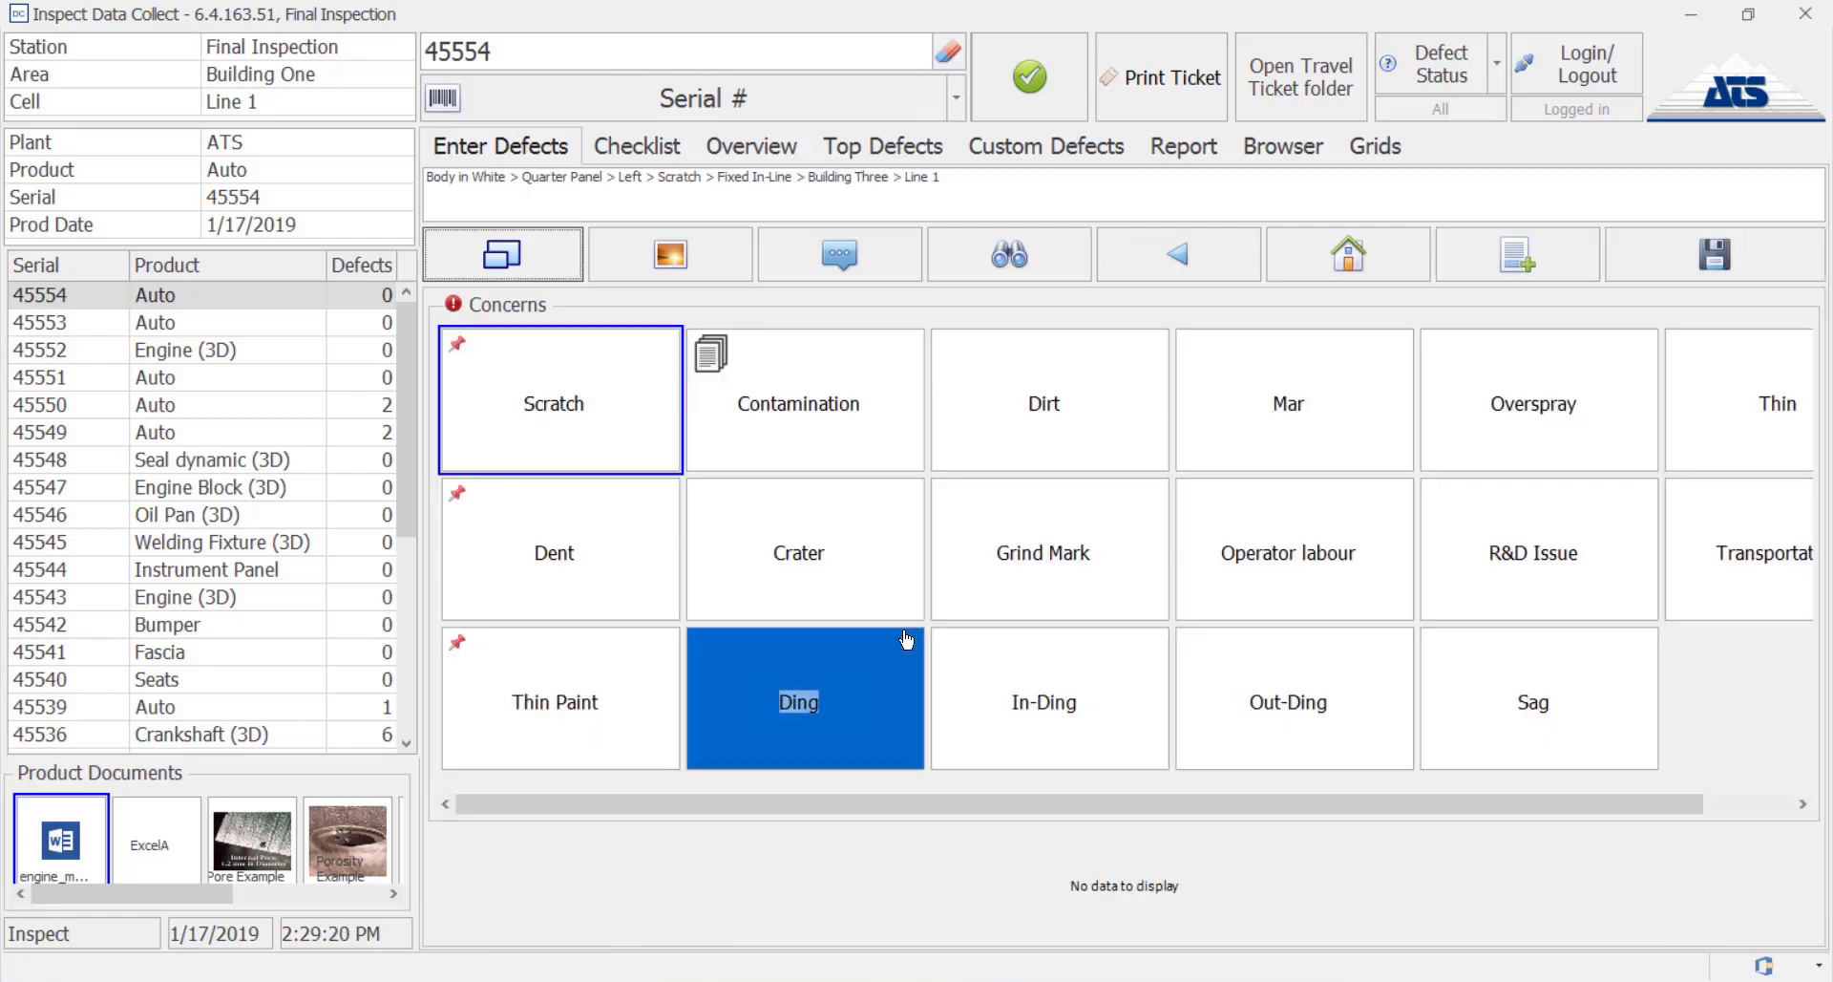
pyautogui.click(603, 411)
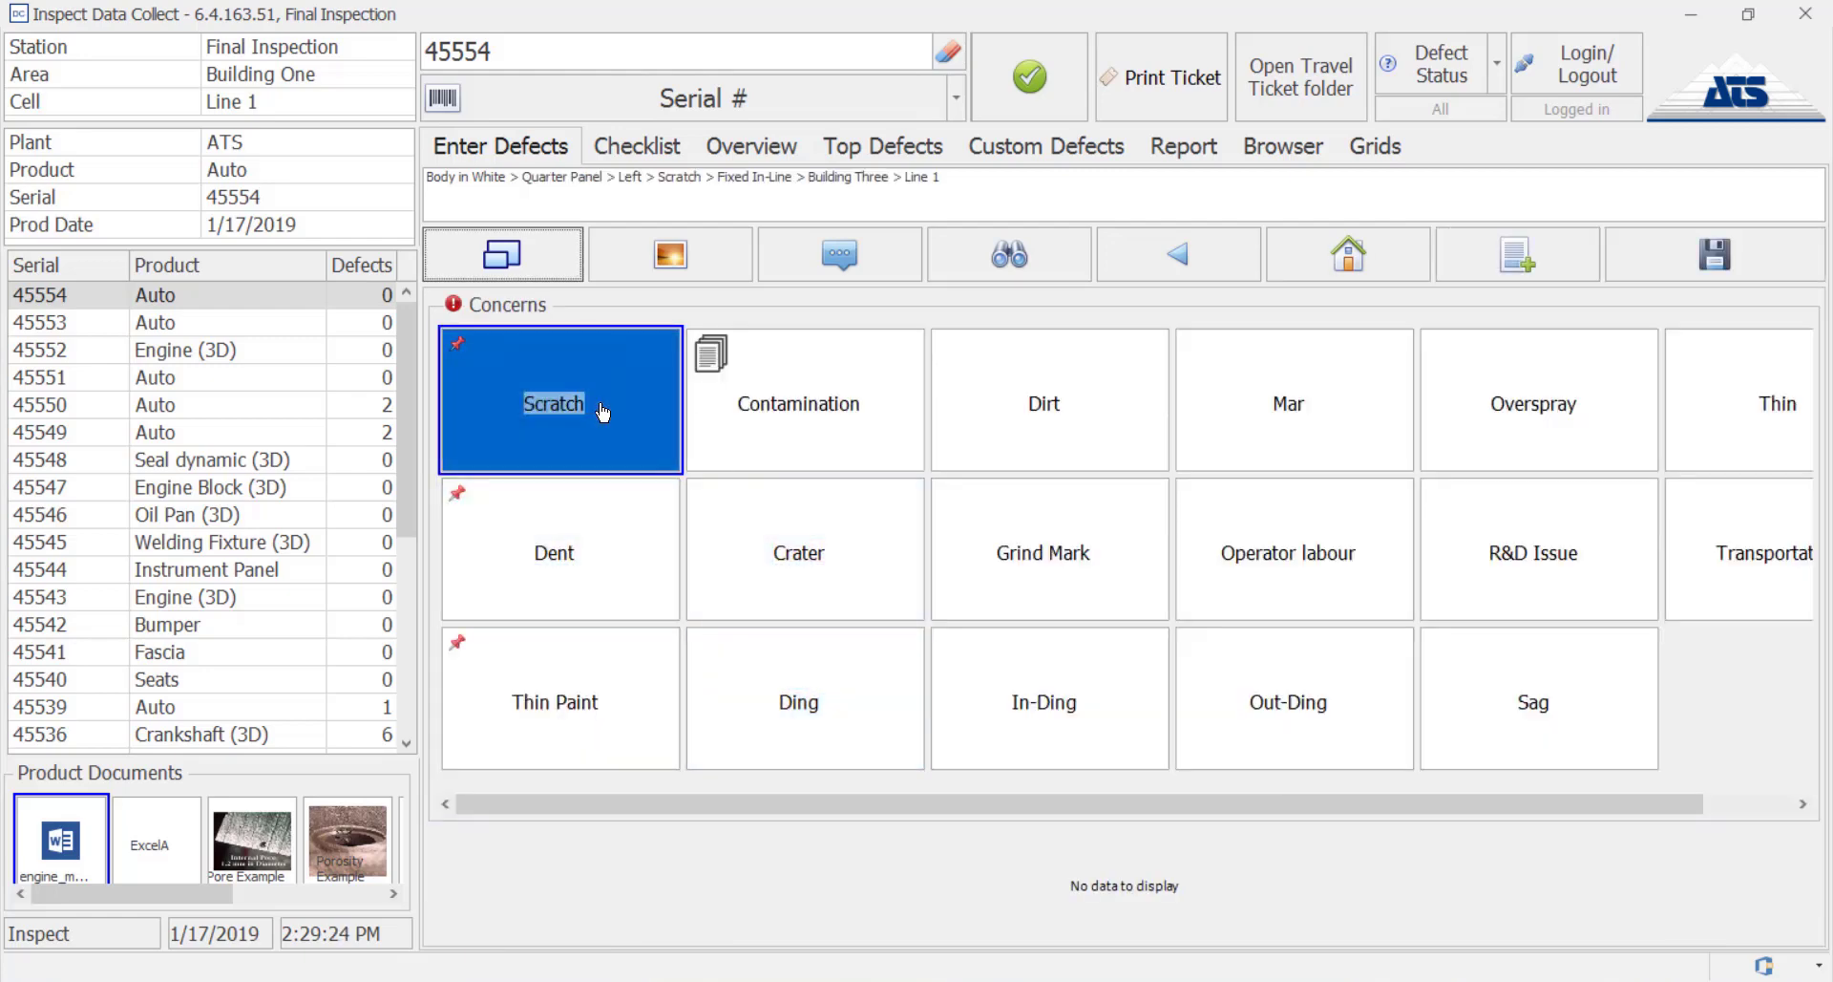
pyautogui.click(602, 410)
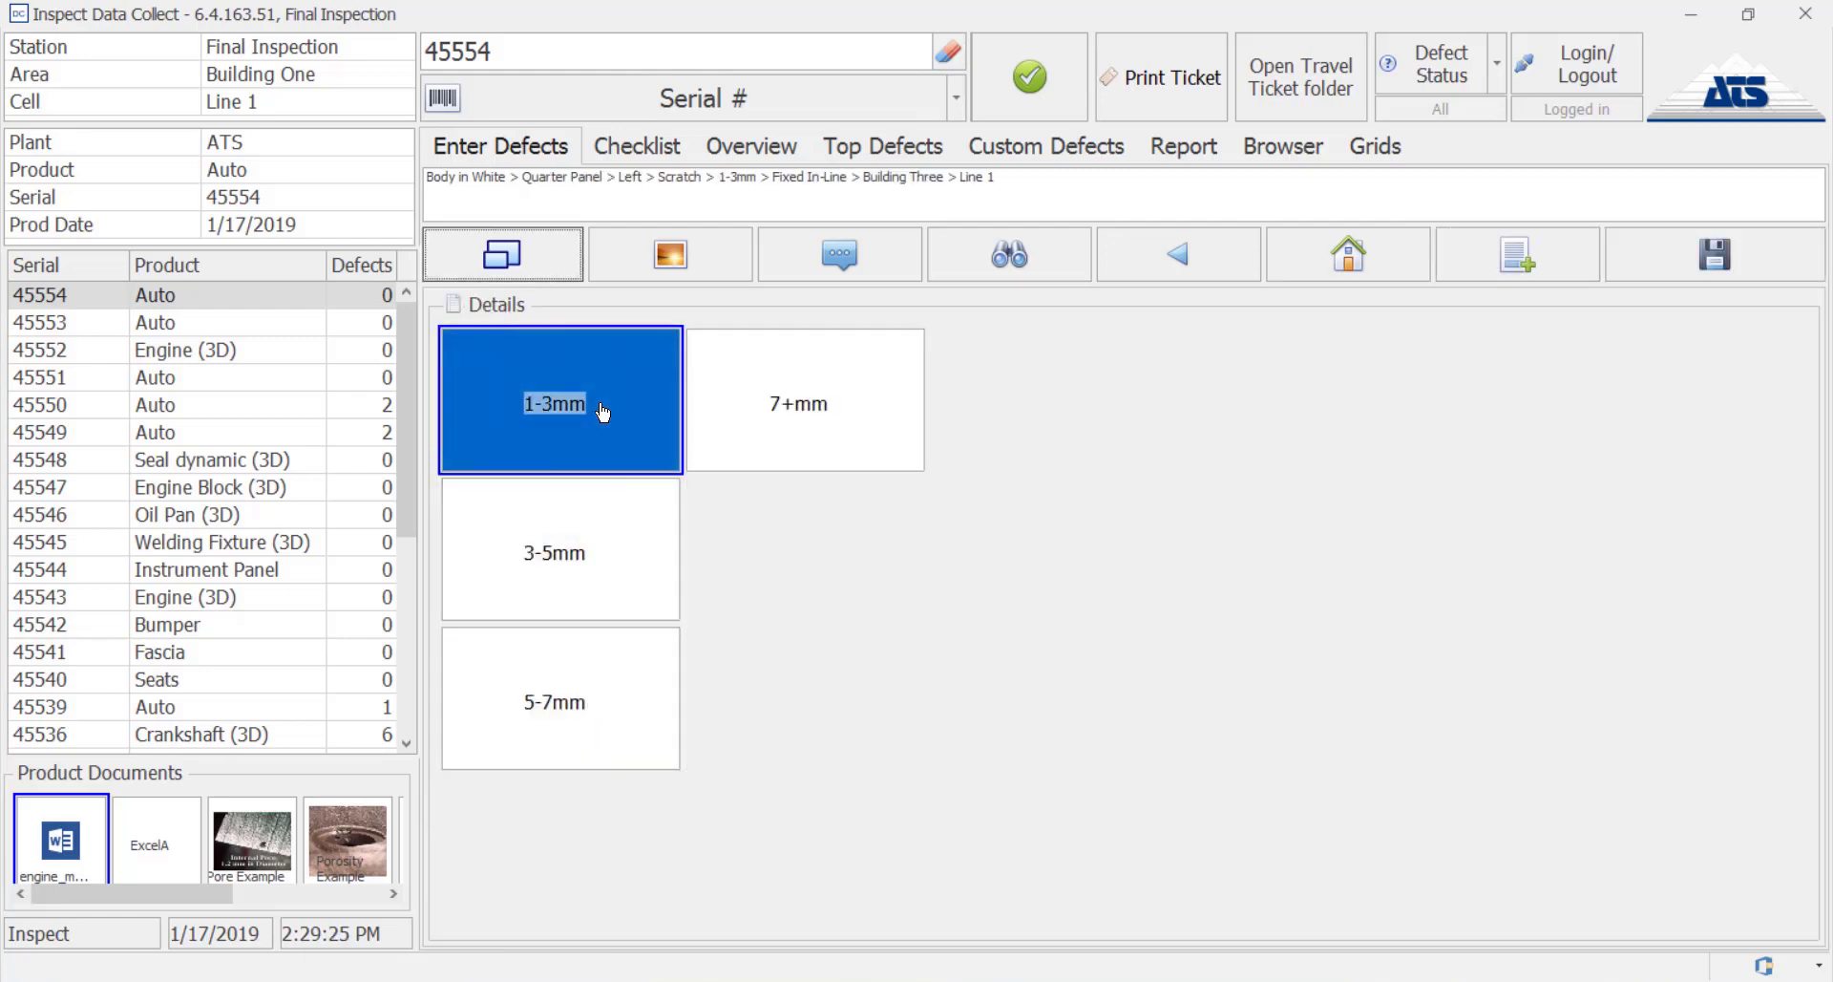
pyautogui.click(601, 730)
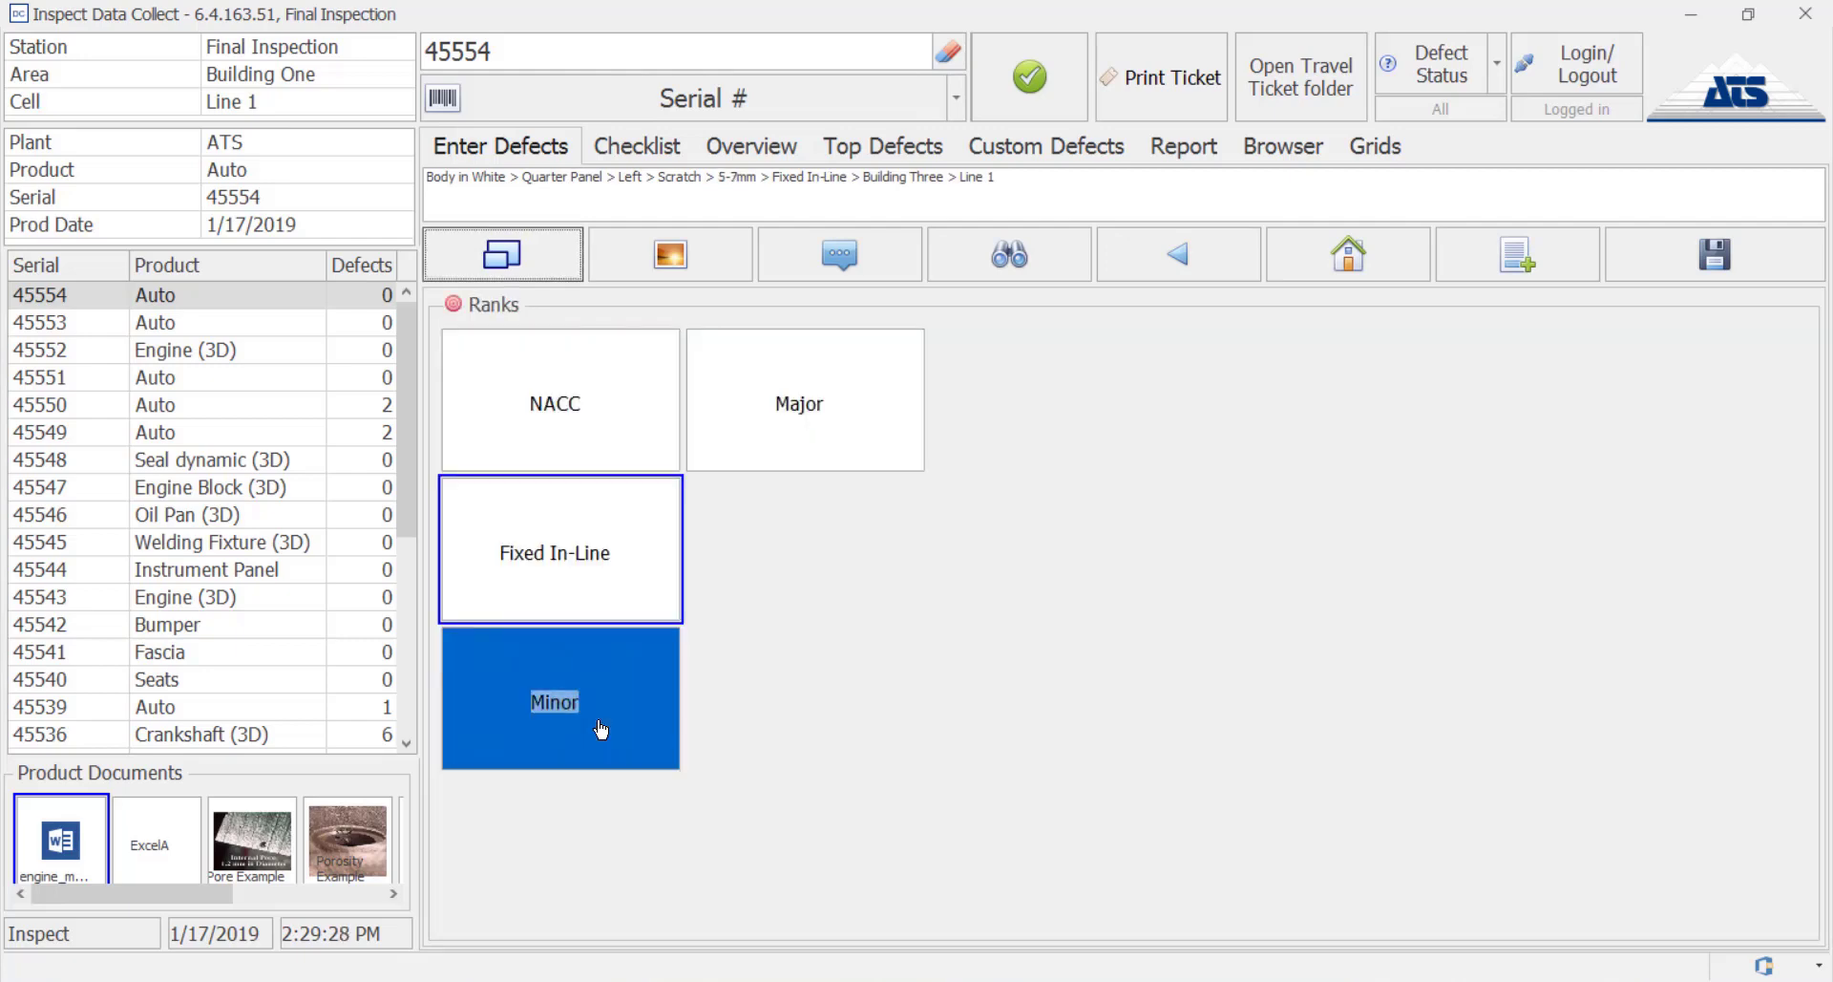
# Rank the scratch as Major and assign it to responsible area Building Three, cell Line 2
pyautogui.click(795, 427)
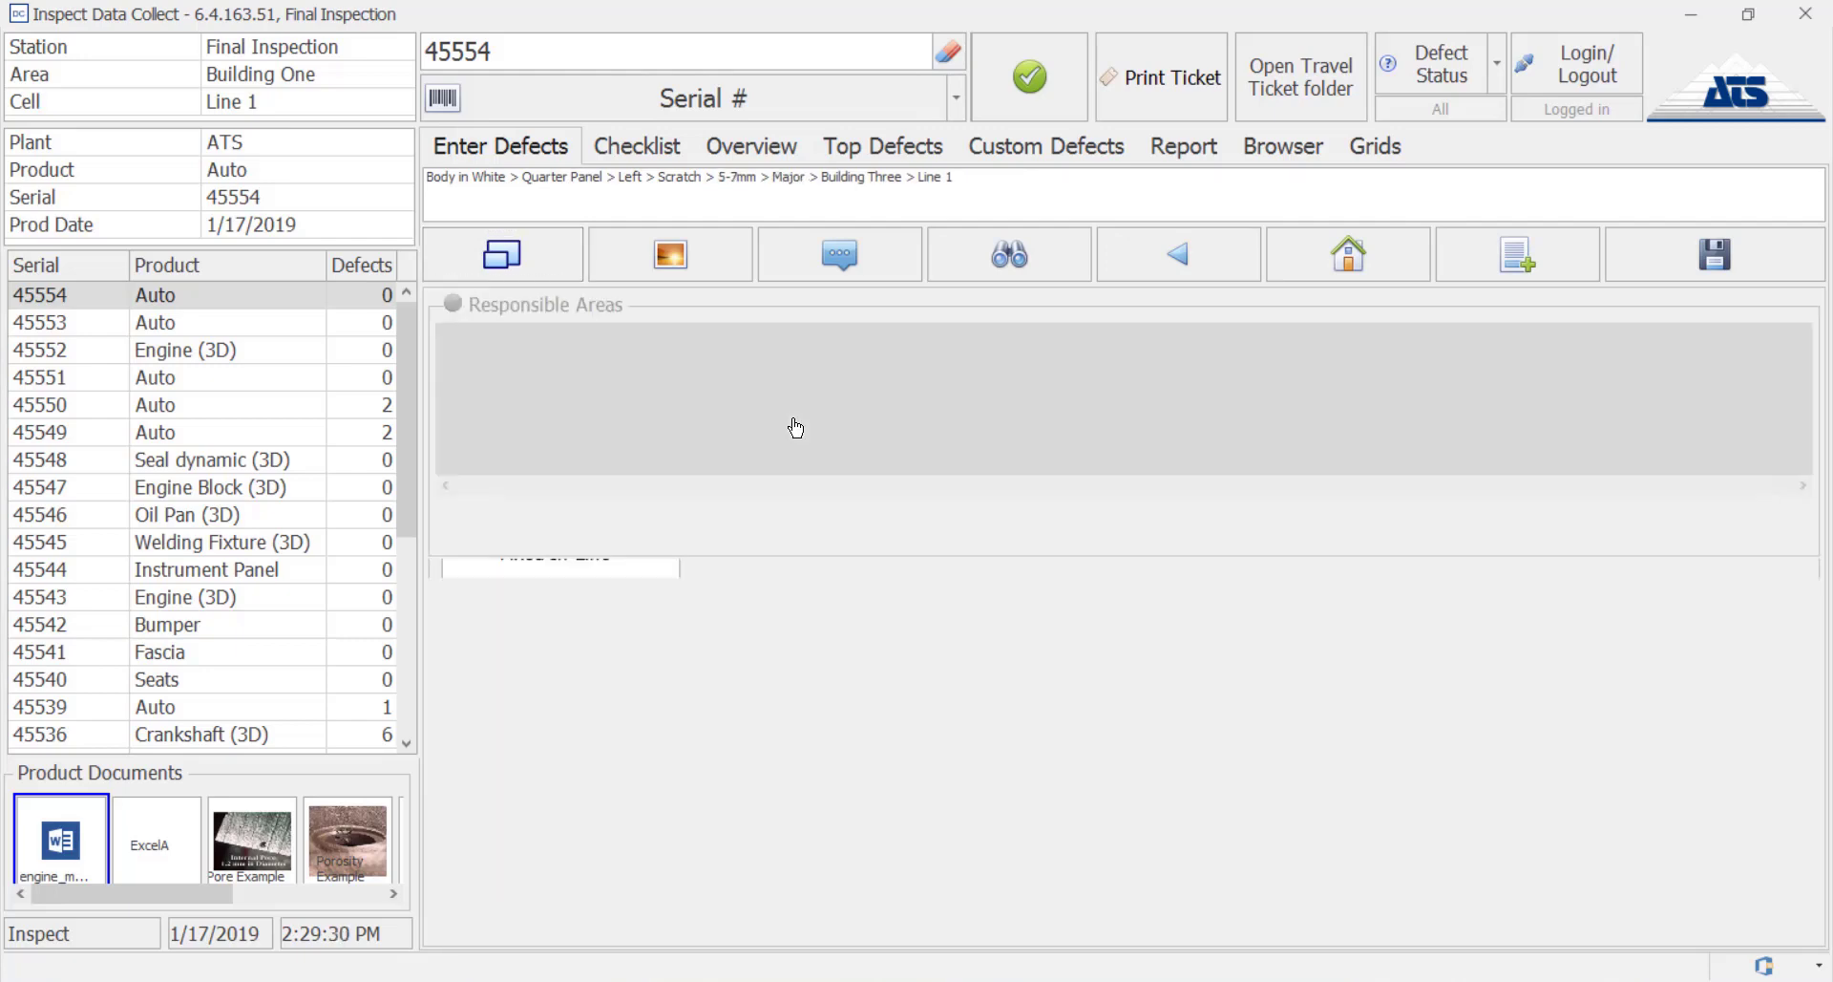
pyautogui.click(795, 426)
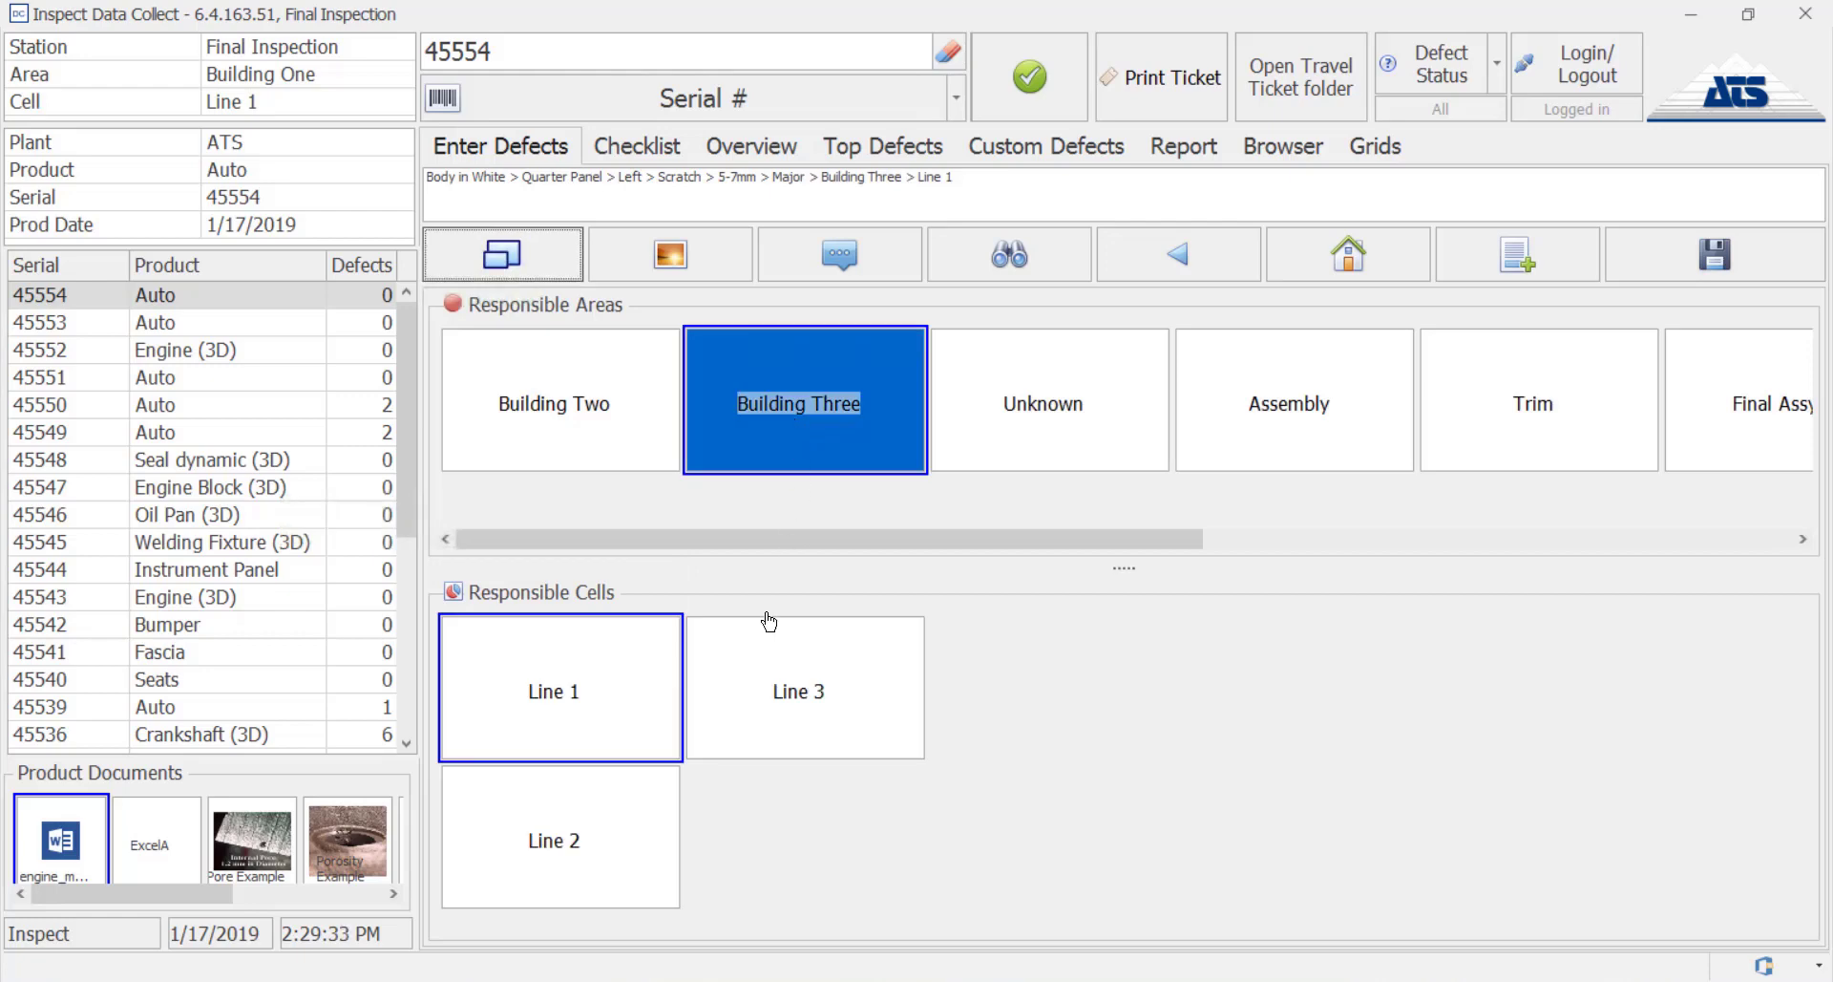
pyautogui.click(614, 840)
# Add the comment "Blue Paint found on Scratch" and track number 1003, and save the defect
pyautogui.click(671, 353)
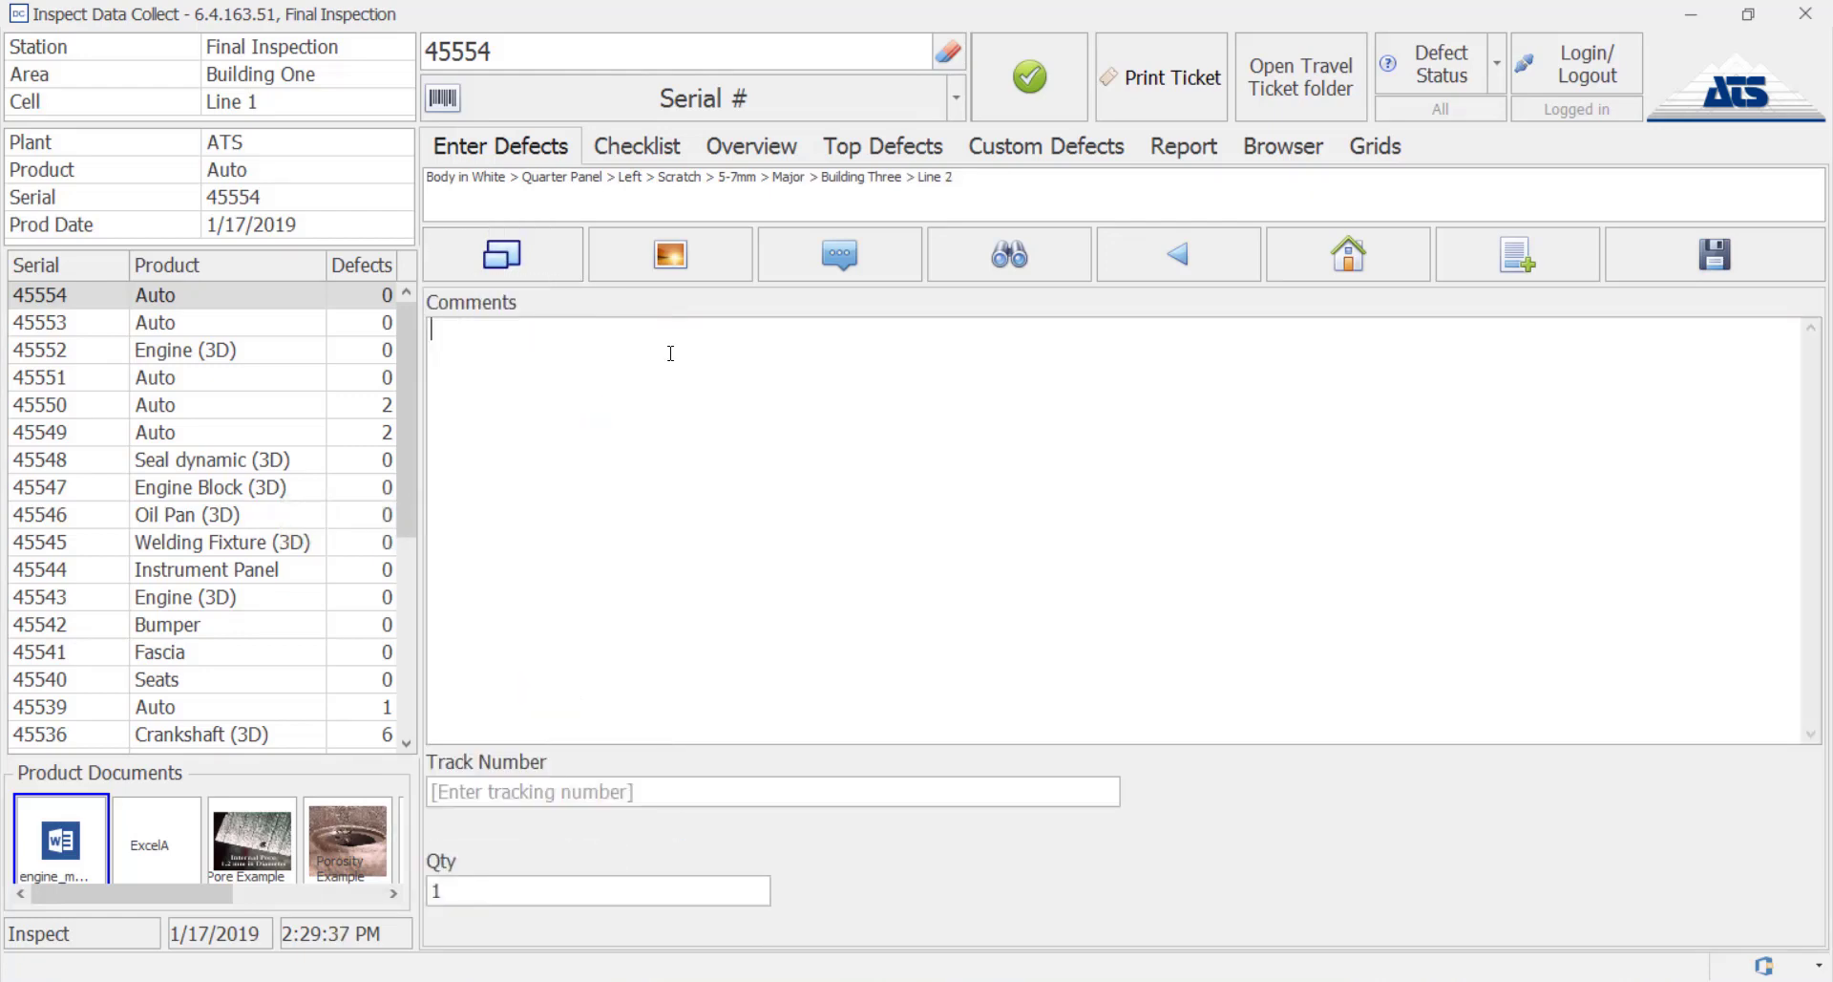
pyautogui.write('Blue Paint found on Scratch')
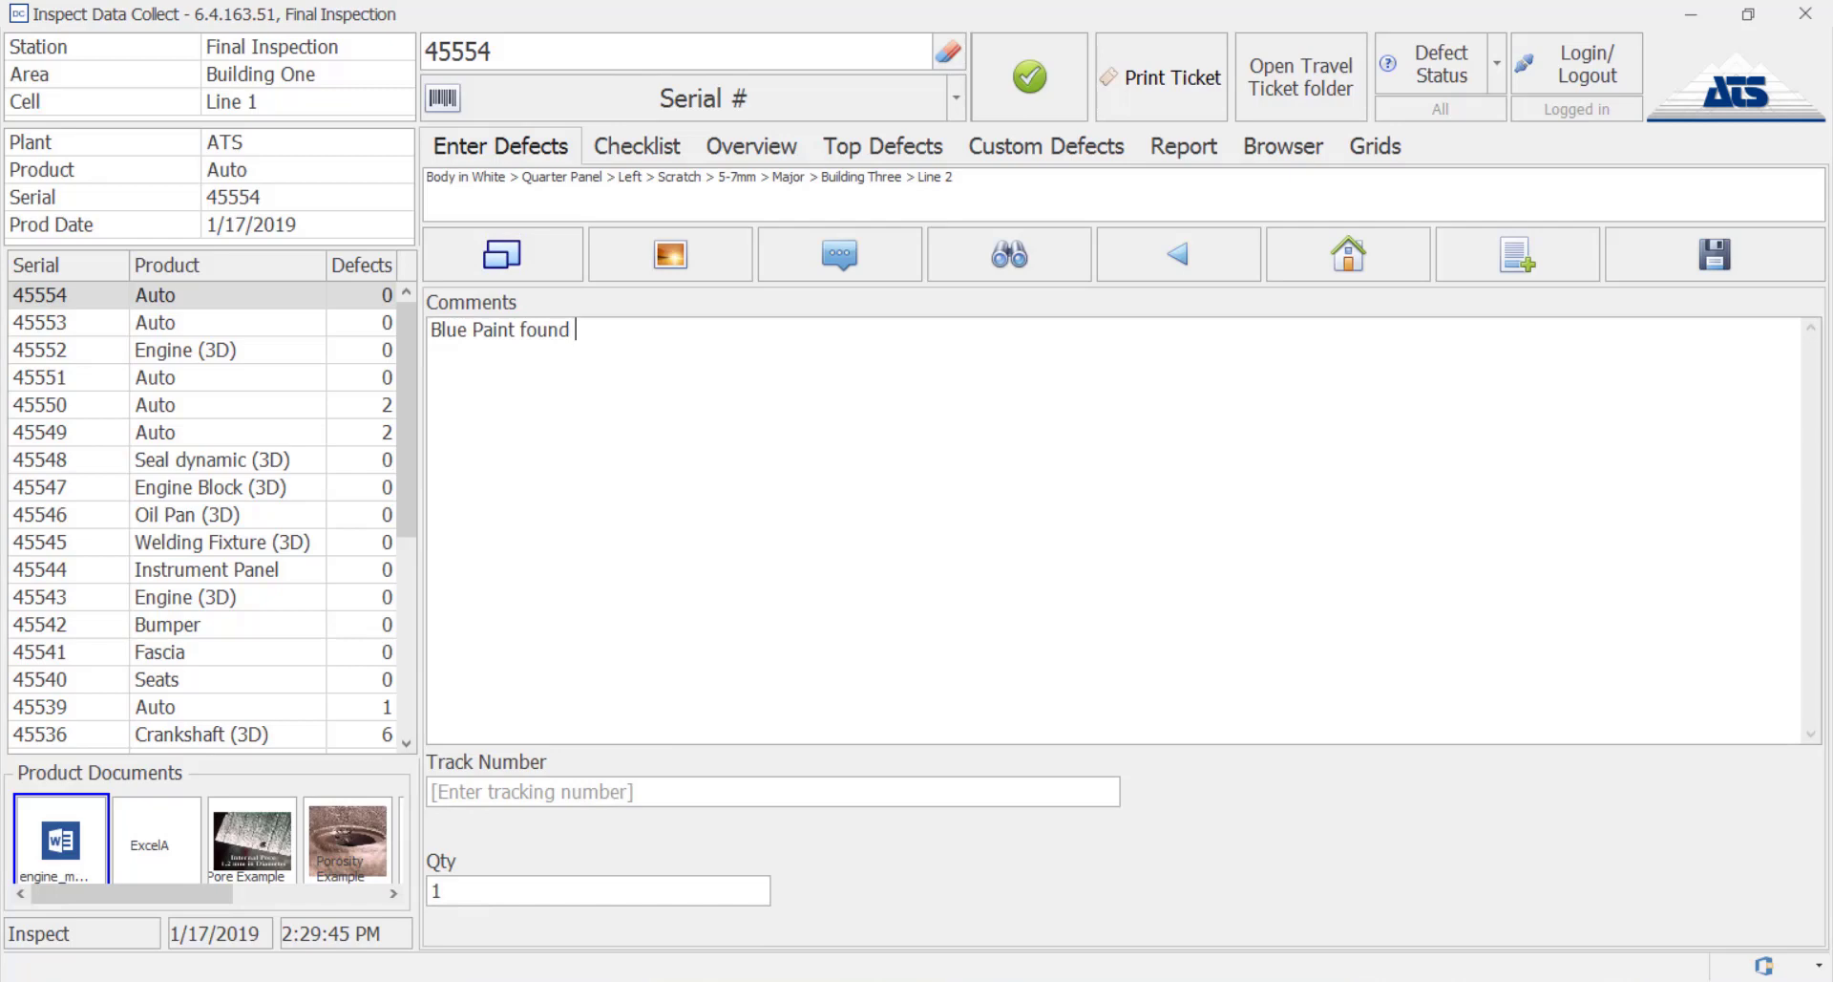
pyautogui.click(614, 794)
pyautogui.write('1003')
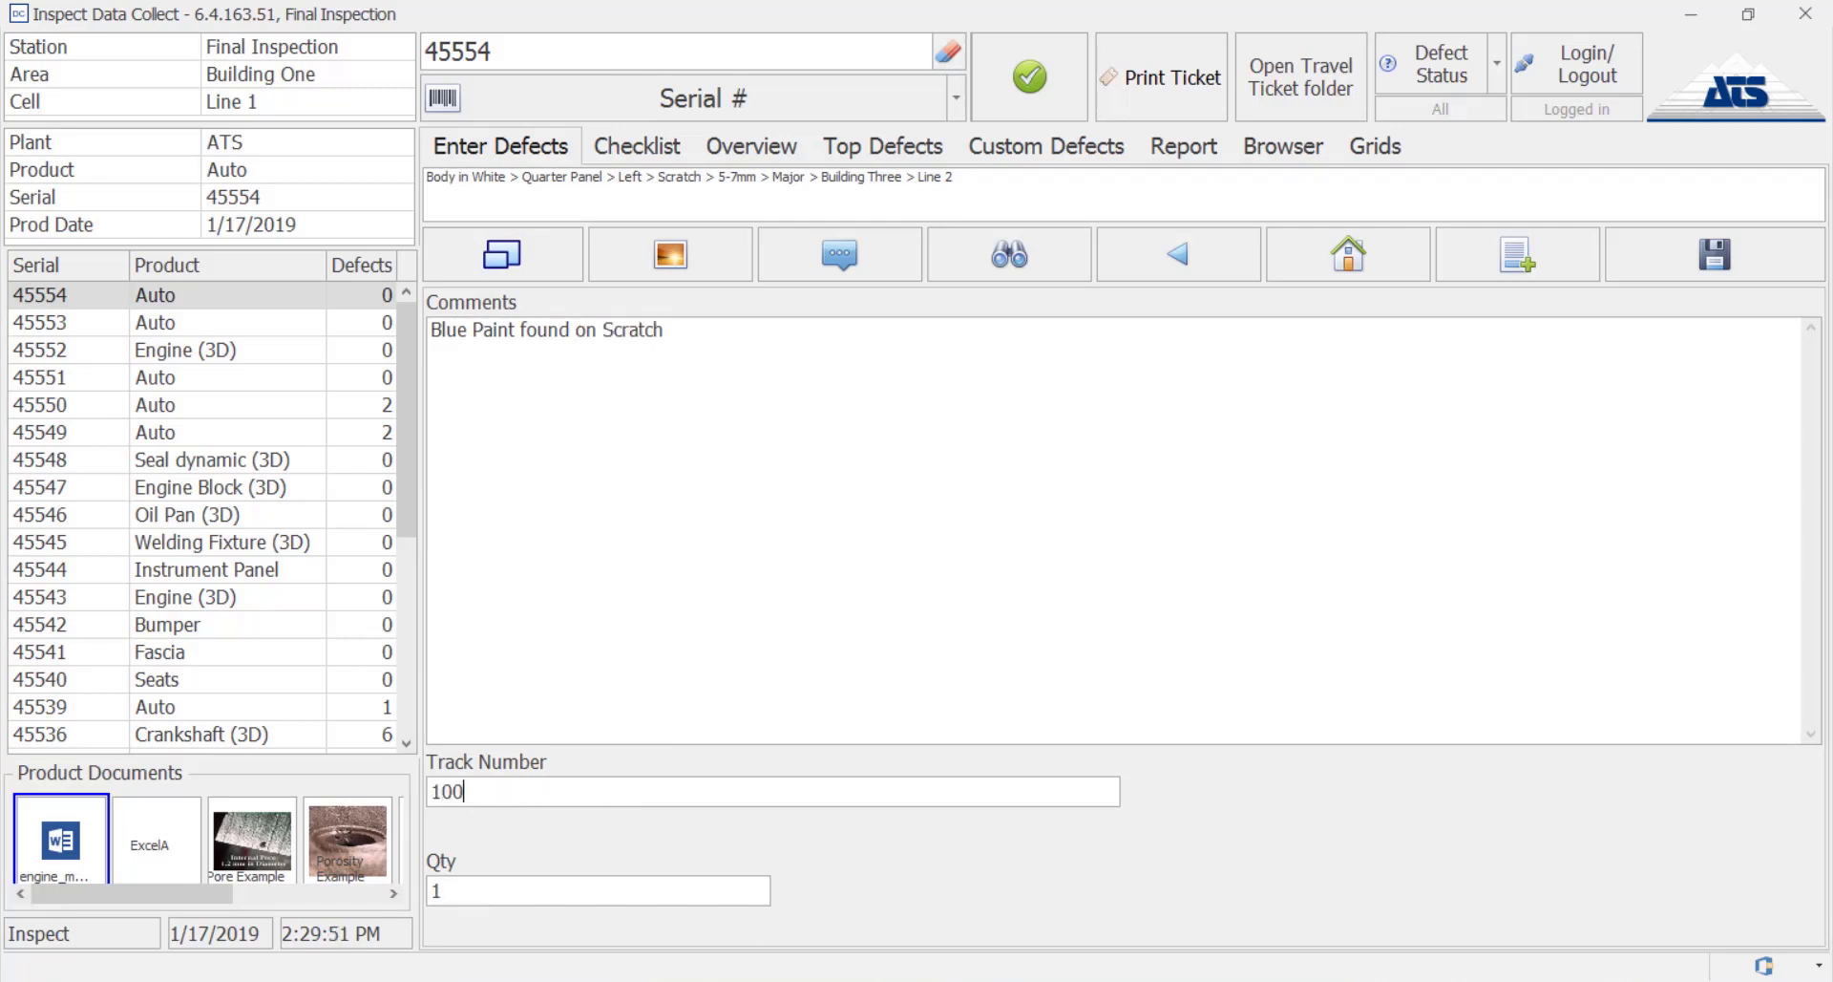
pyautogui.click(1713, 263)
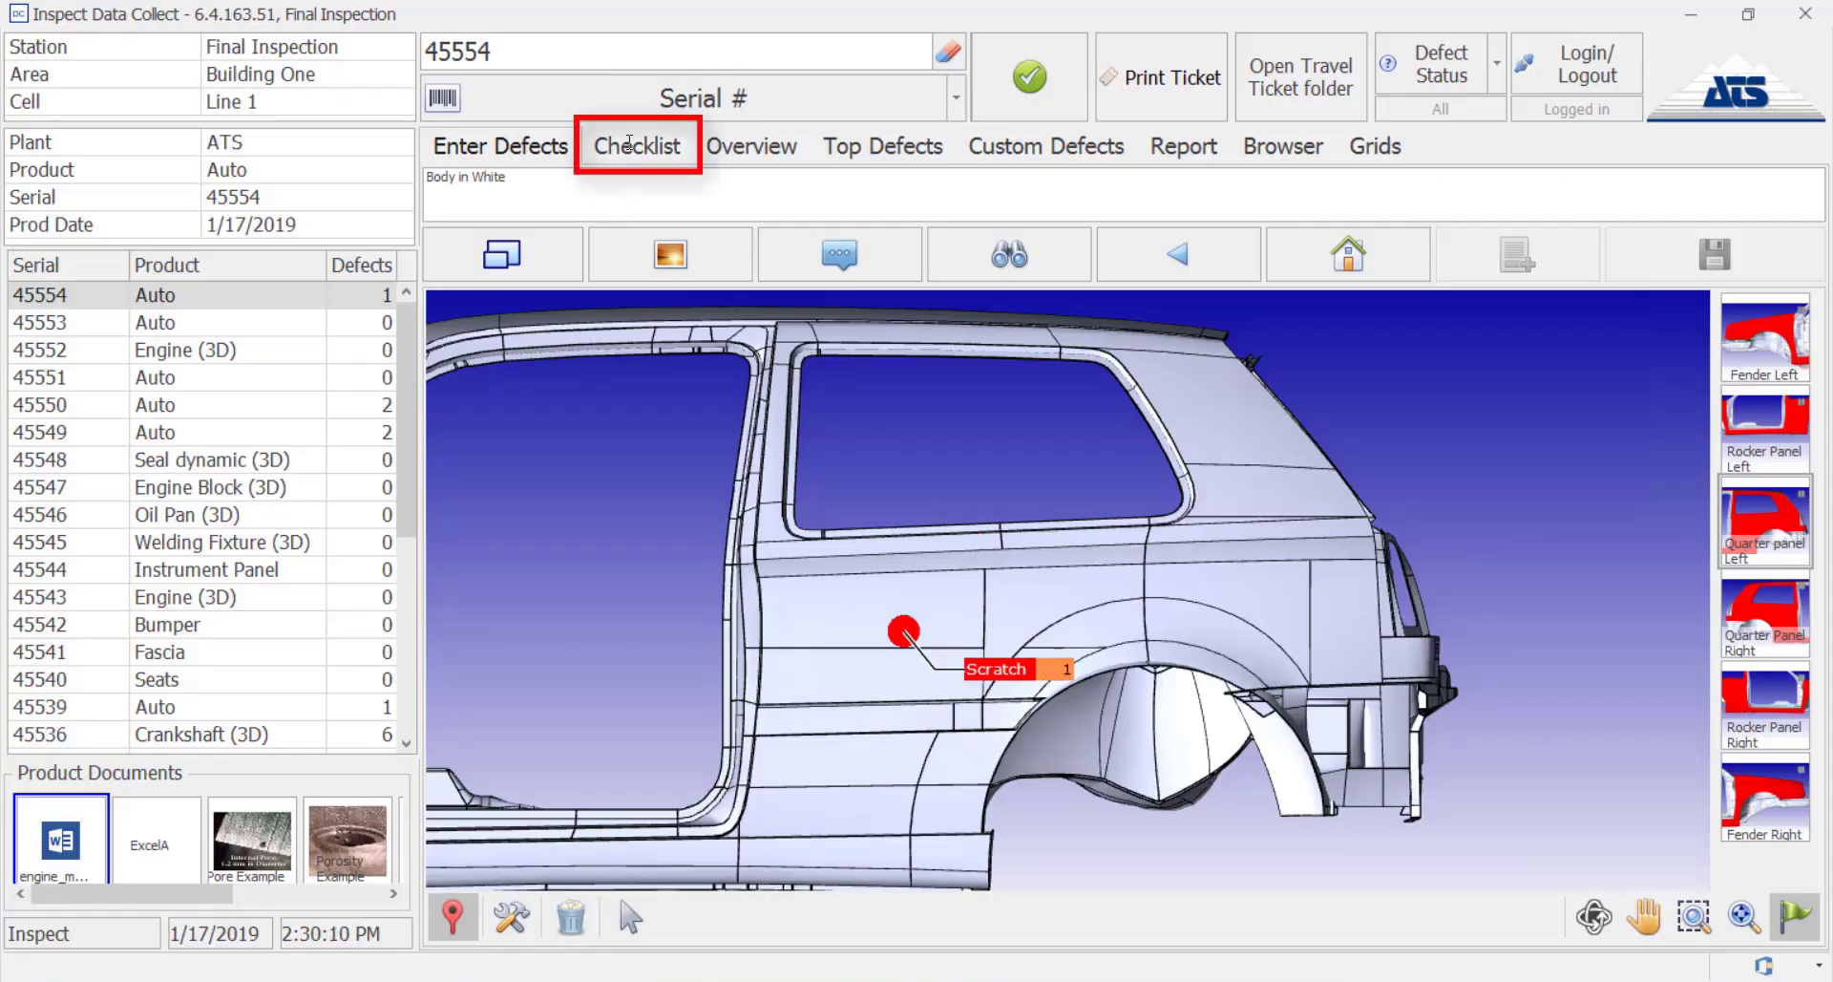
# Answer the checklist's Body Shop Inspection questions with No for loose hinges and 5 for the number of weld points
pyautogui.click(628, 145)
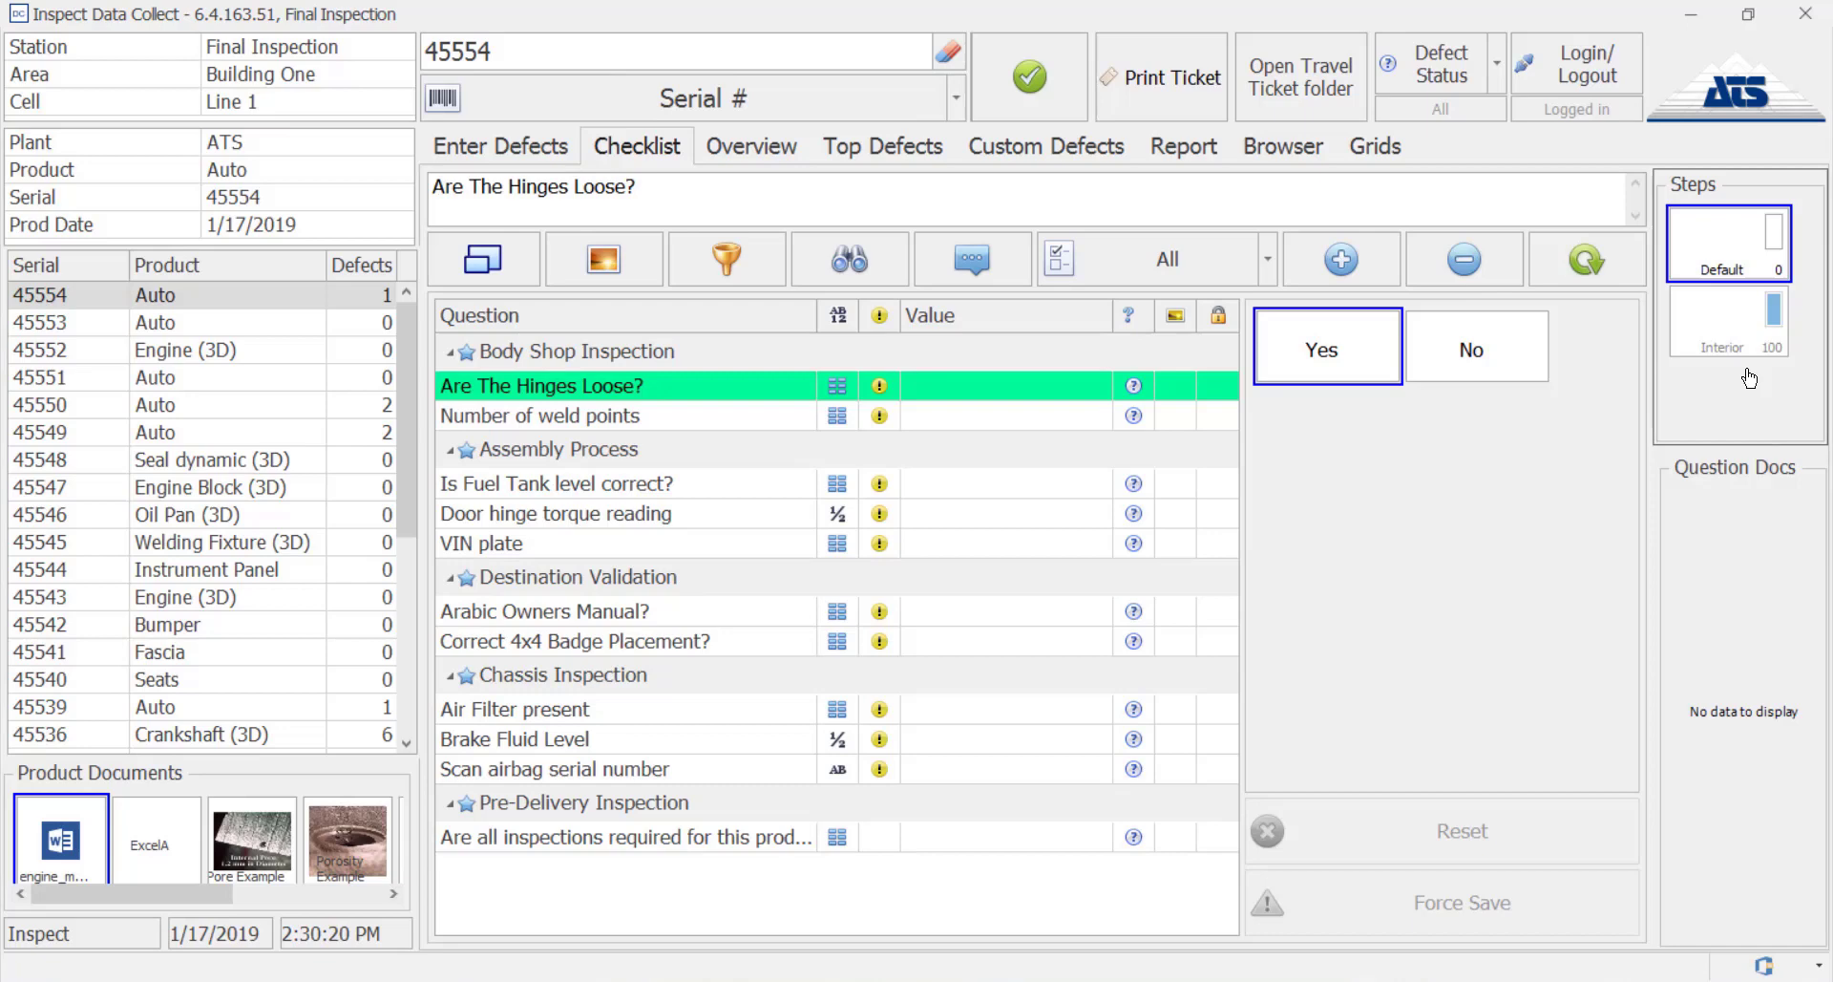
pyautogui.click(1461, 355)
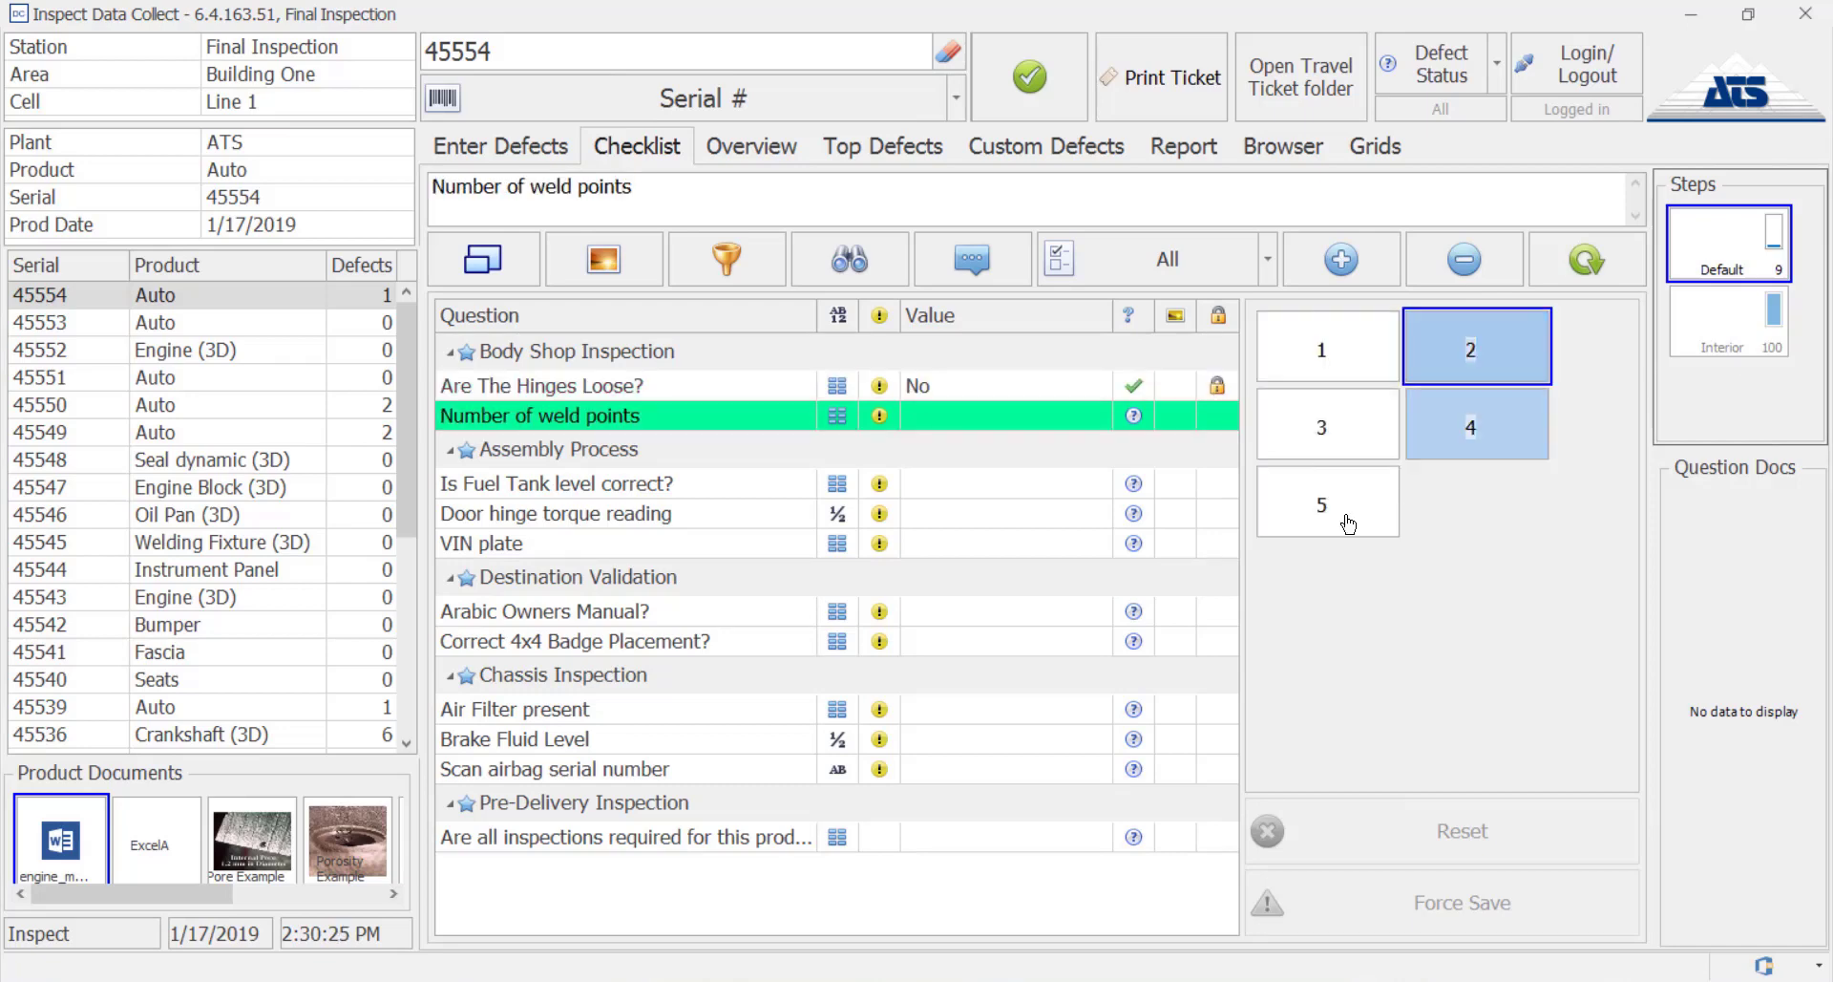
pyautogui.click(1351, 520)
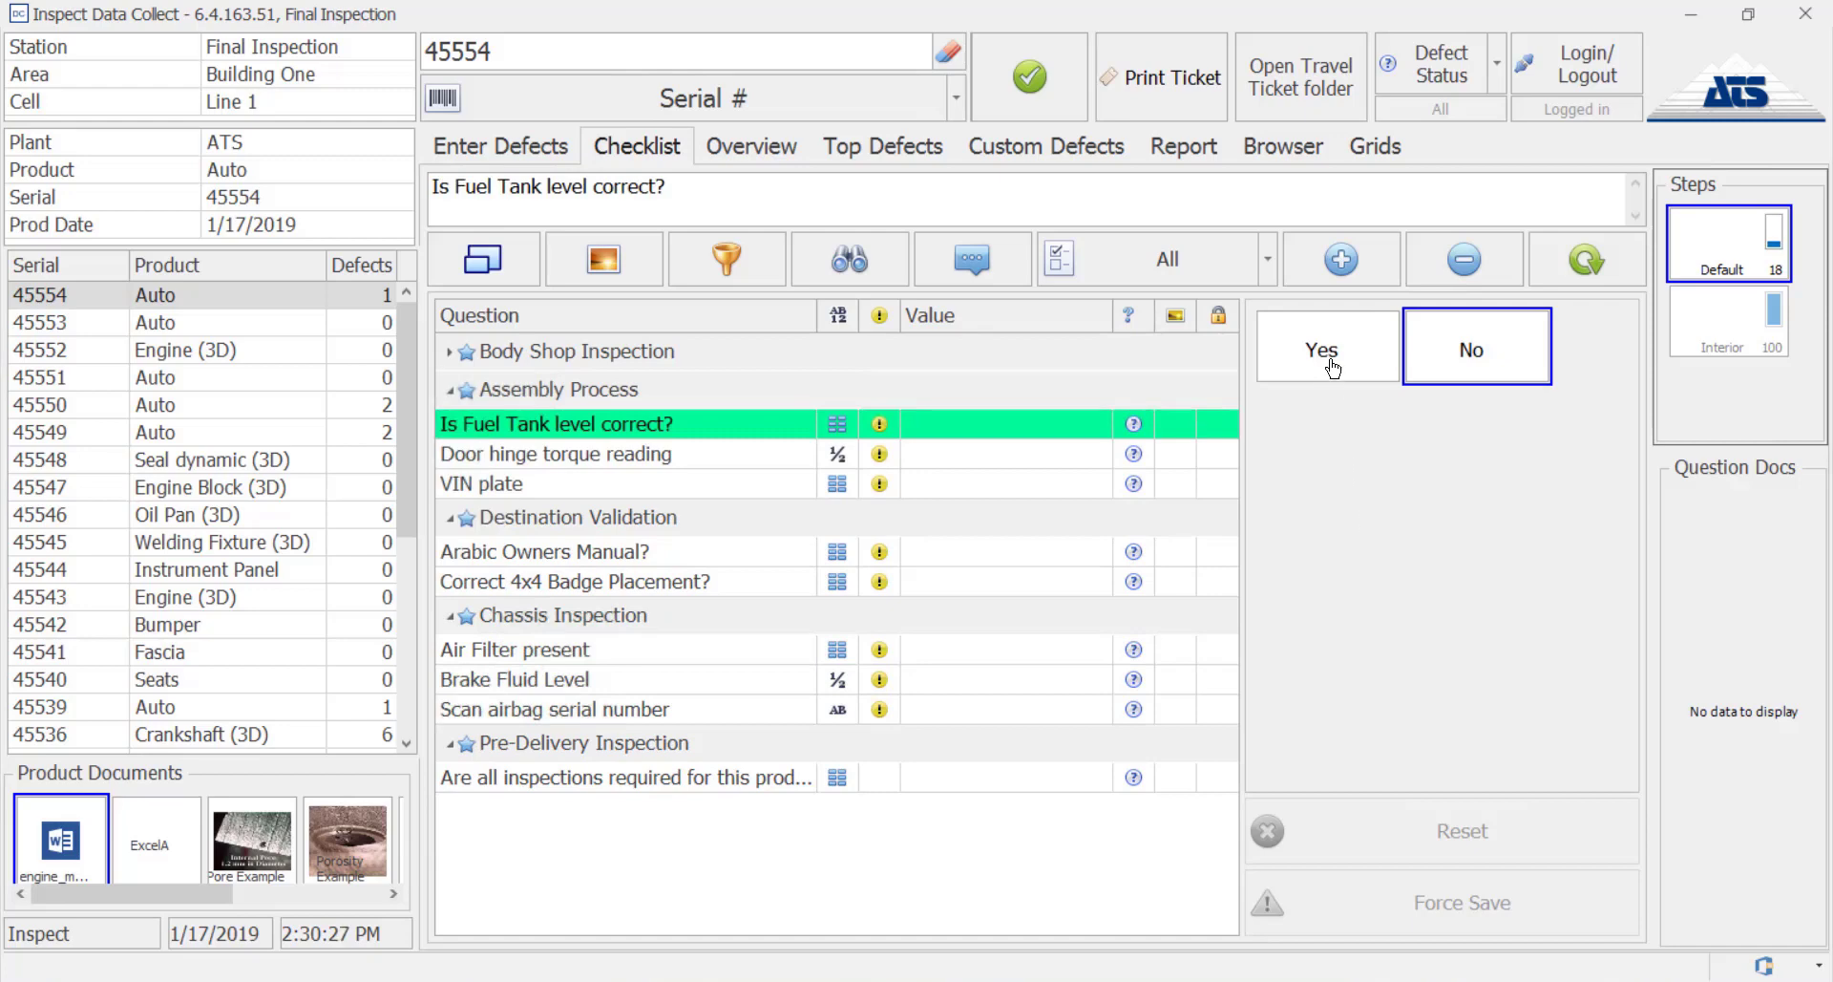
# Answer Yes to the fuel tank level question and try to submit 23.0 as the door hinge torque reading
pyautogui.click(1334, 359)
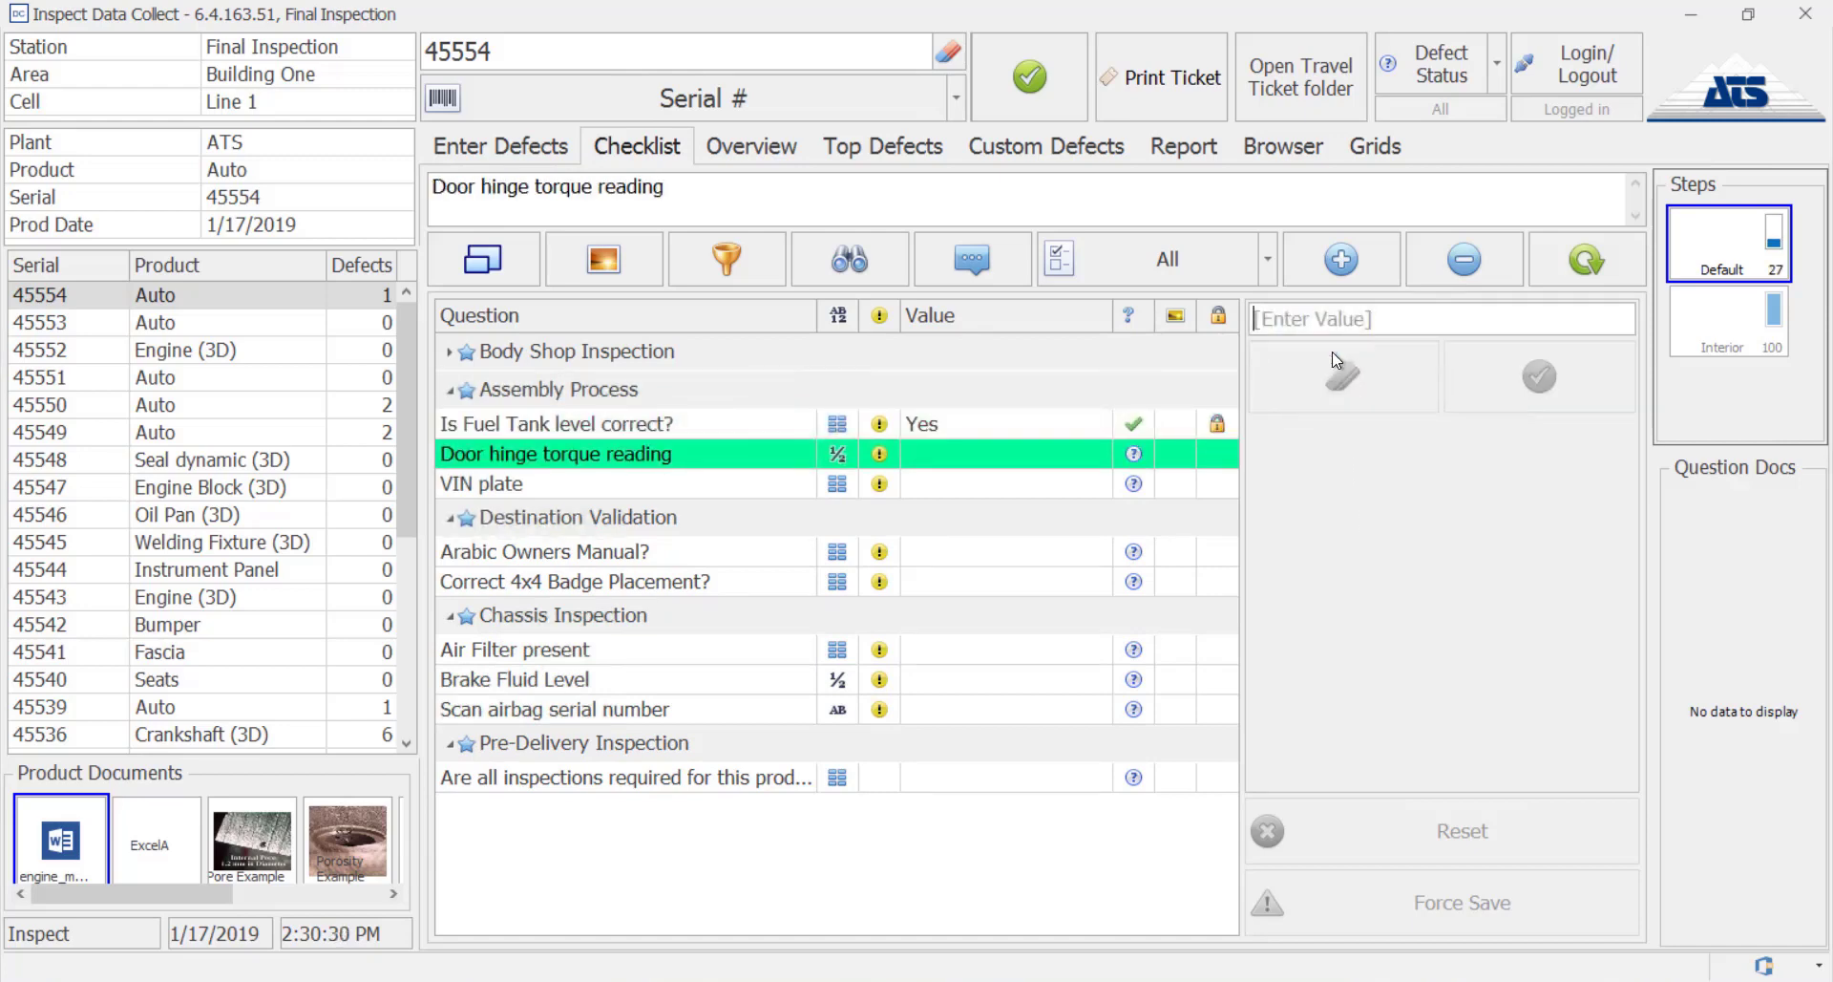
pyautogui.write('23.0')
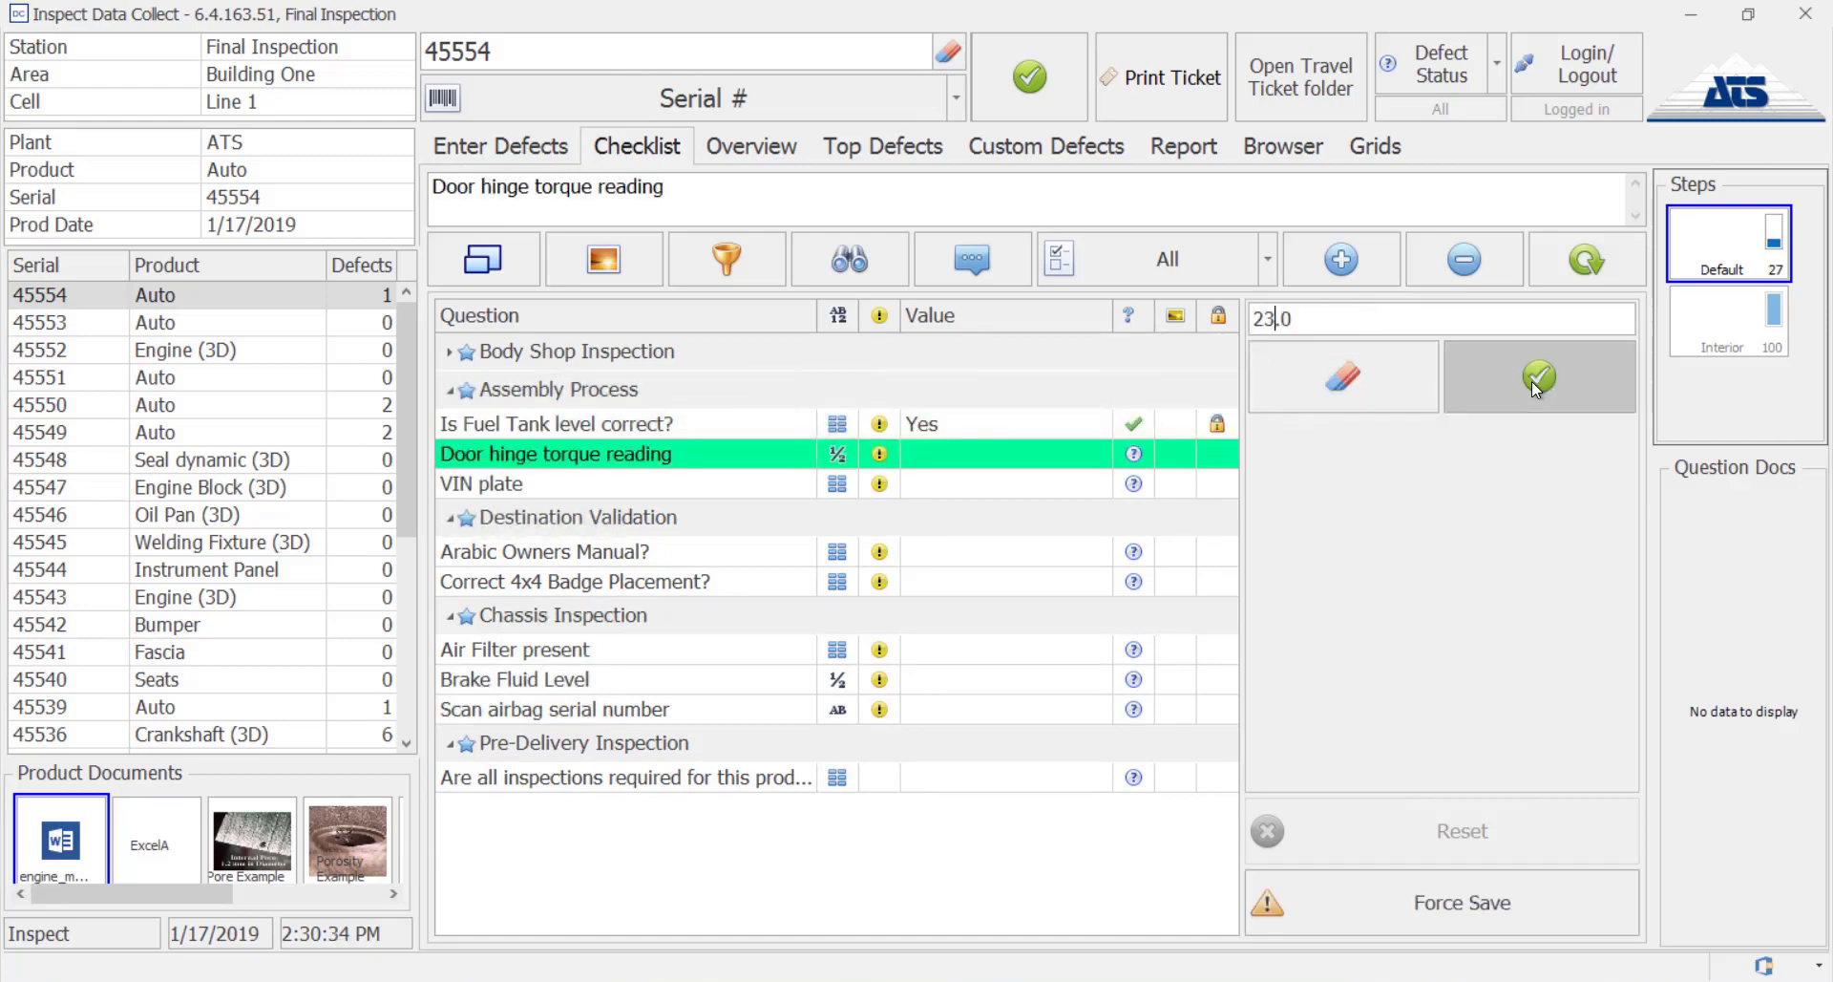
pyautogui.click(1534, 382)
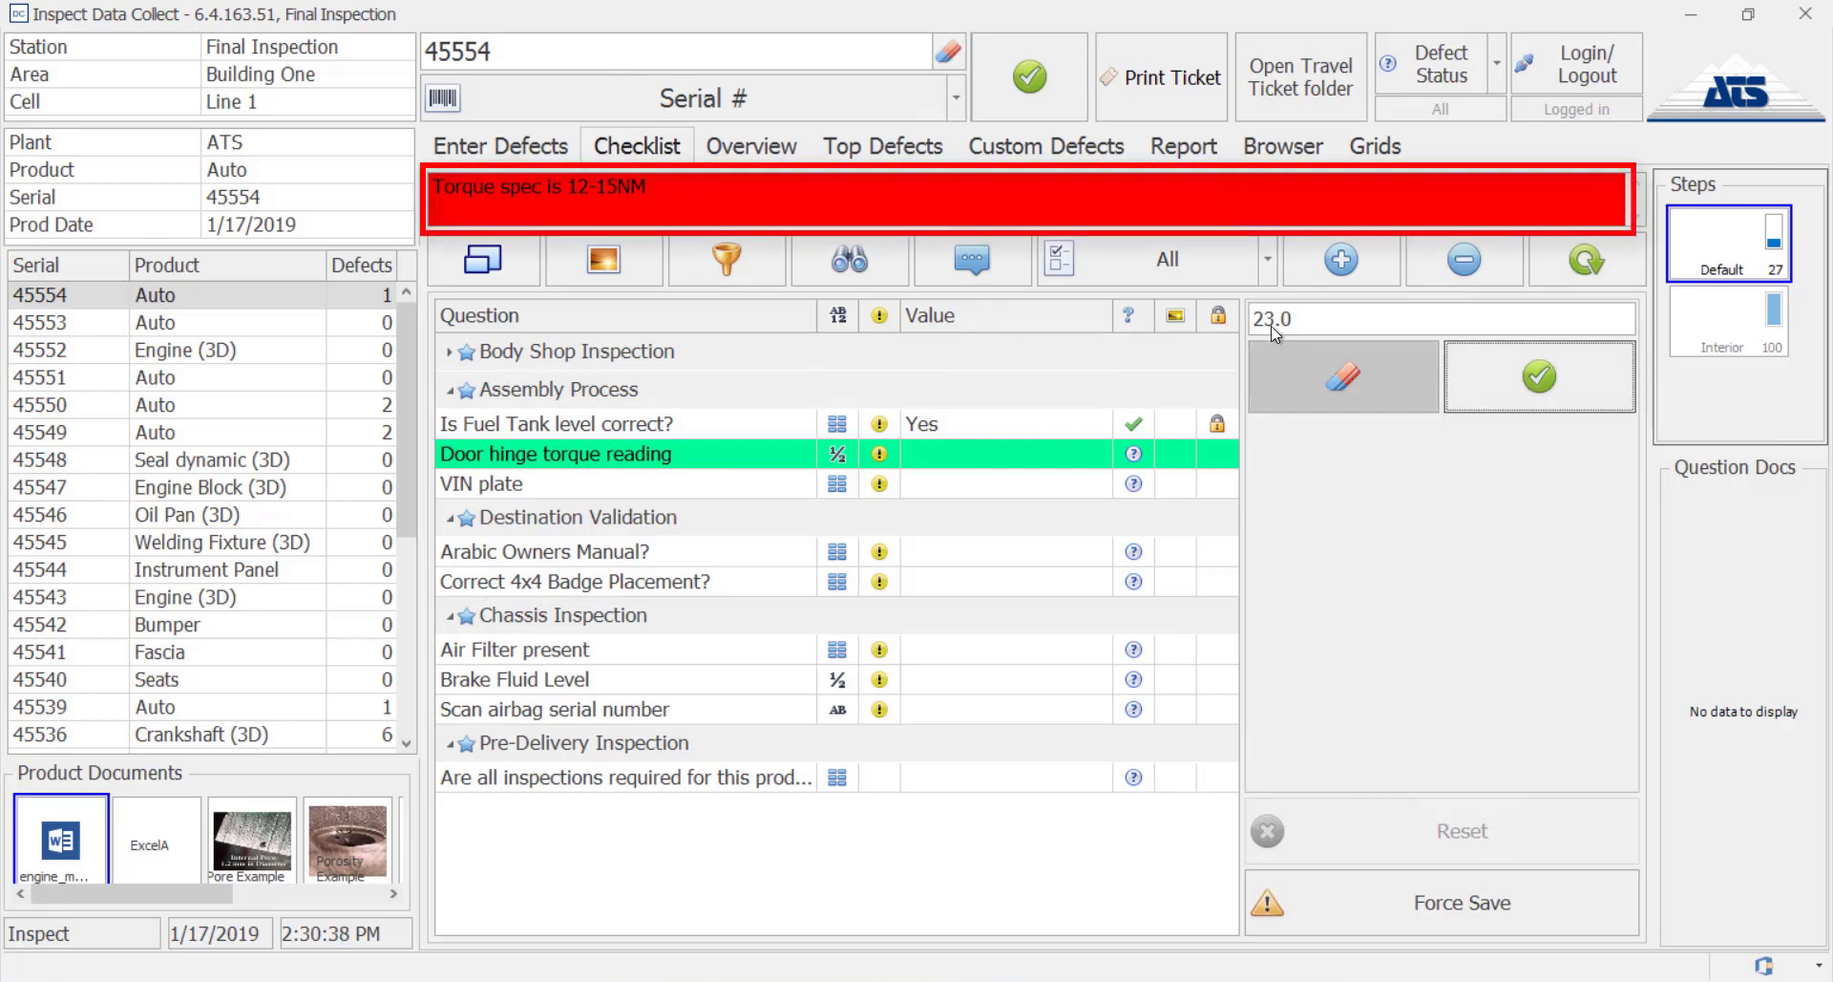
# Clear the door hinge torque reading, submit 12.0 instead, and answer Yes for the VIN plate
pyautogui.click(1350, 388)
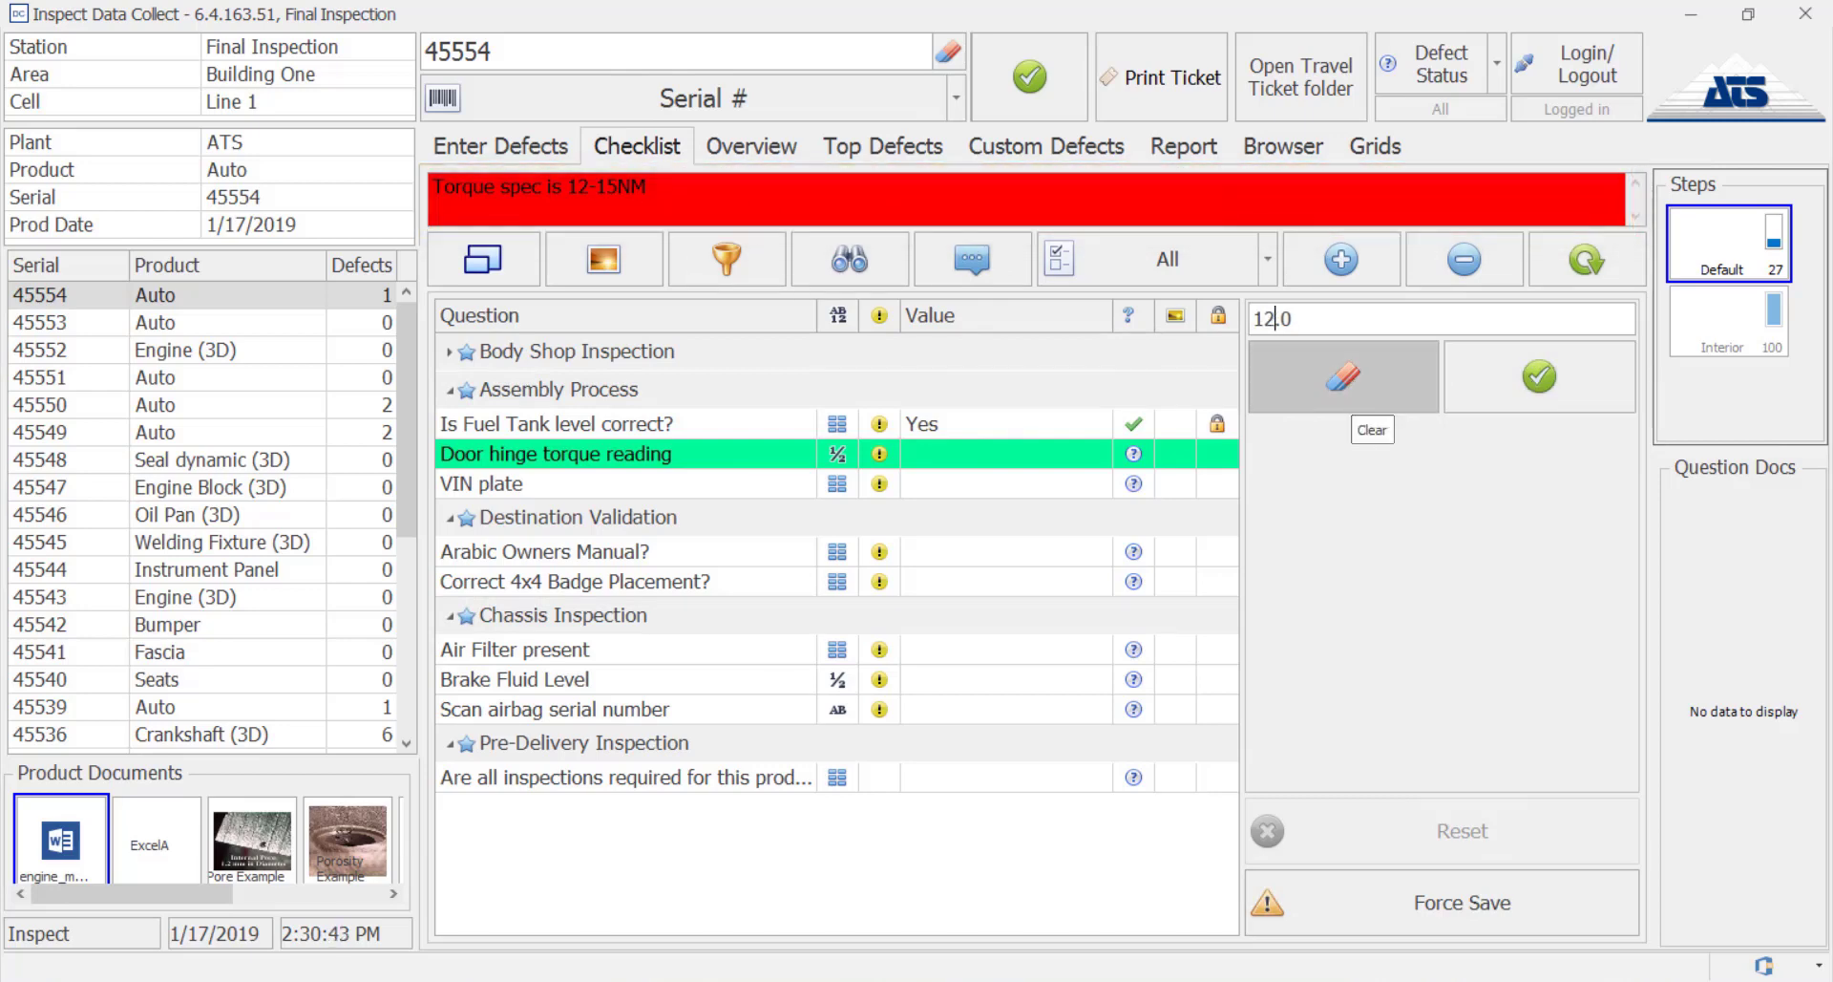
pyautogui.write('12')
pyautogui.click(1540, 377)
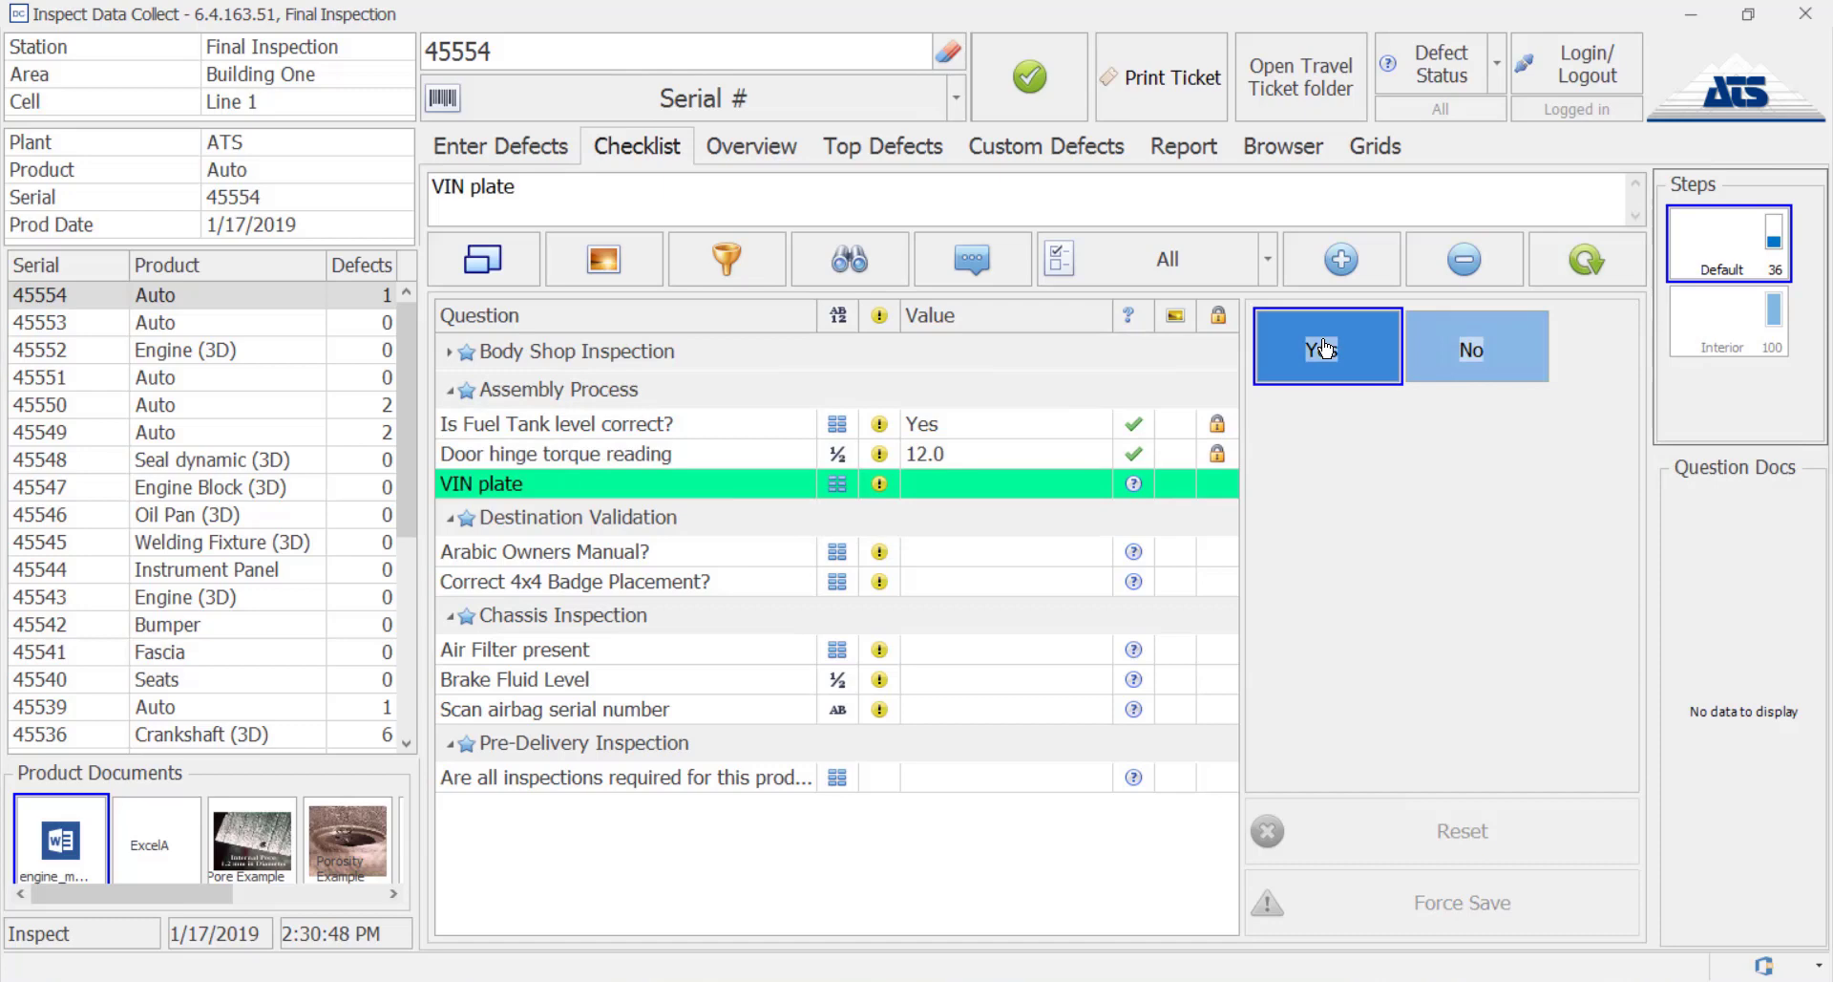
pyautogui.click(1322, 349)
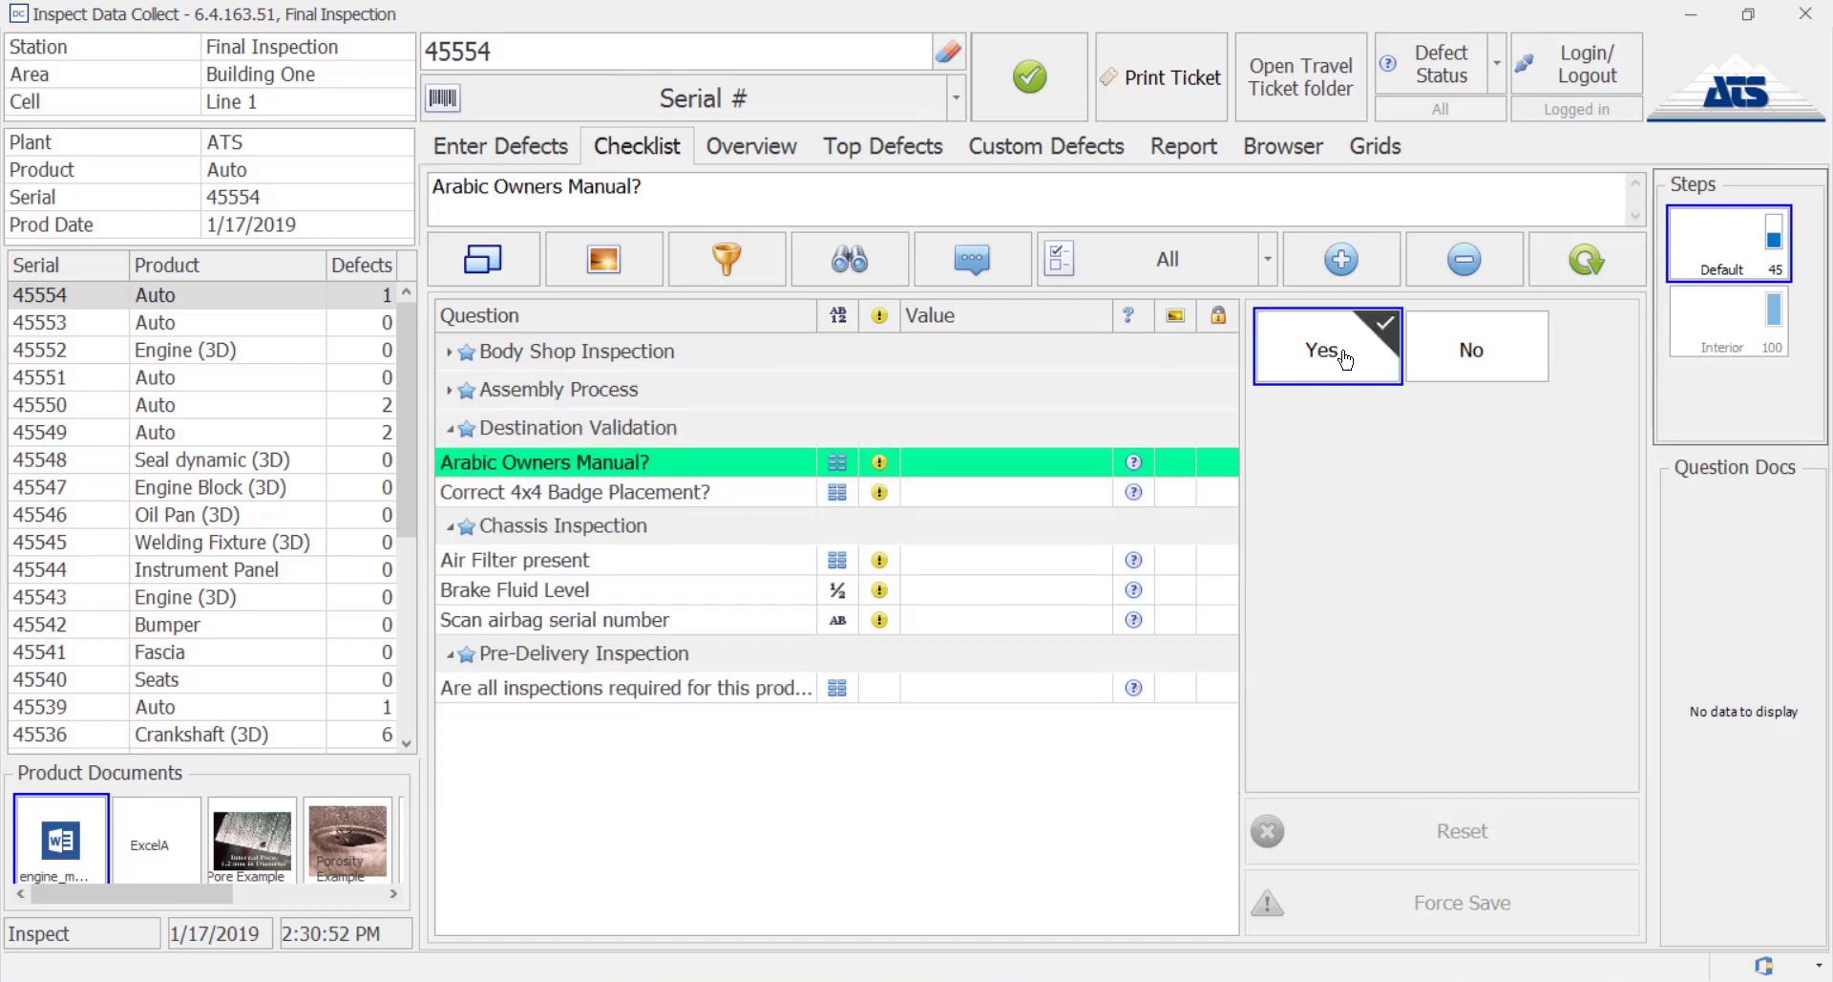
# Answer Yes for Arabic Owners Manual, force-save No for Correct 4x4 Badge Placement, and answer Yes for Air Filter present
pyautogui.click(1323, 350)
pyautogui.click(1430, 382)
pyautogui.click(1410, 904)
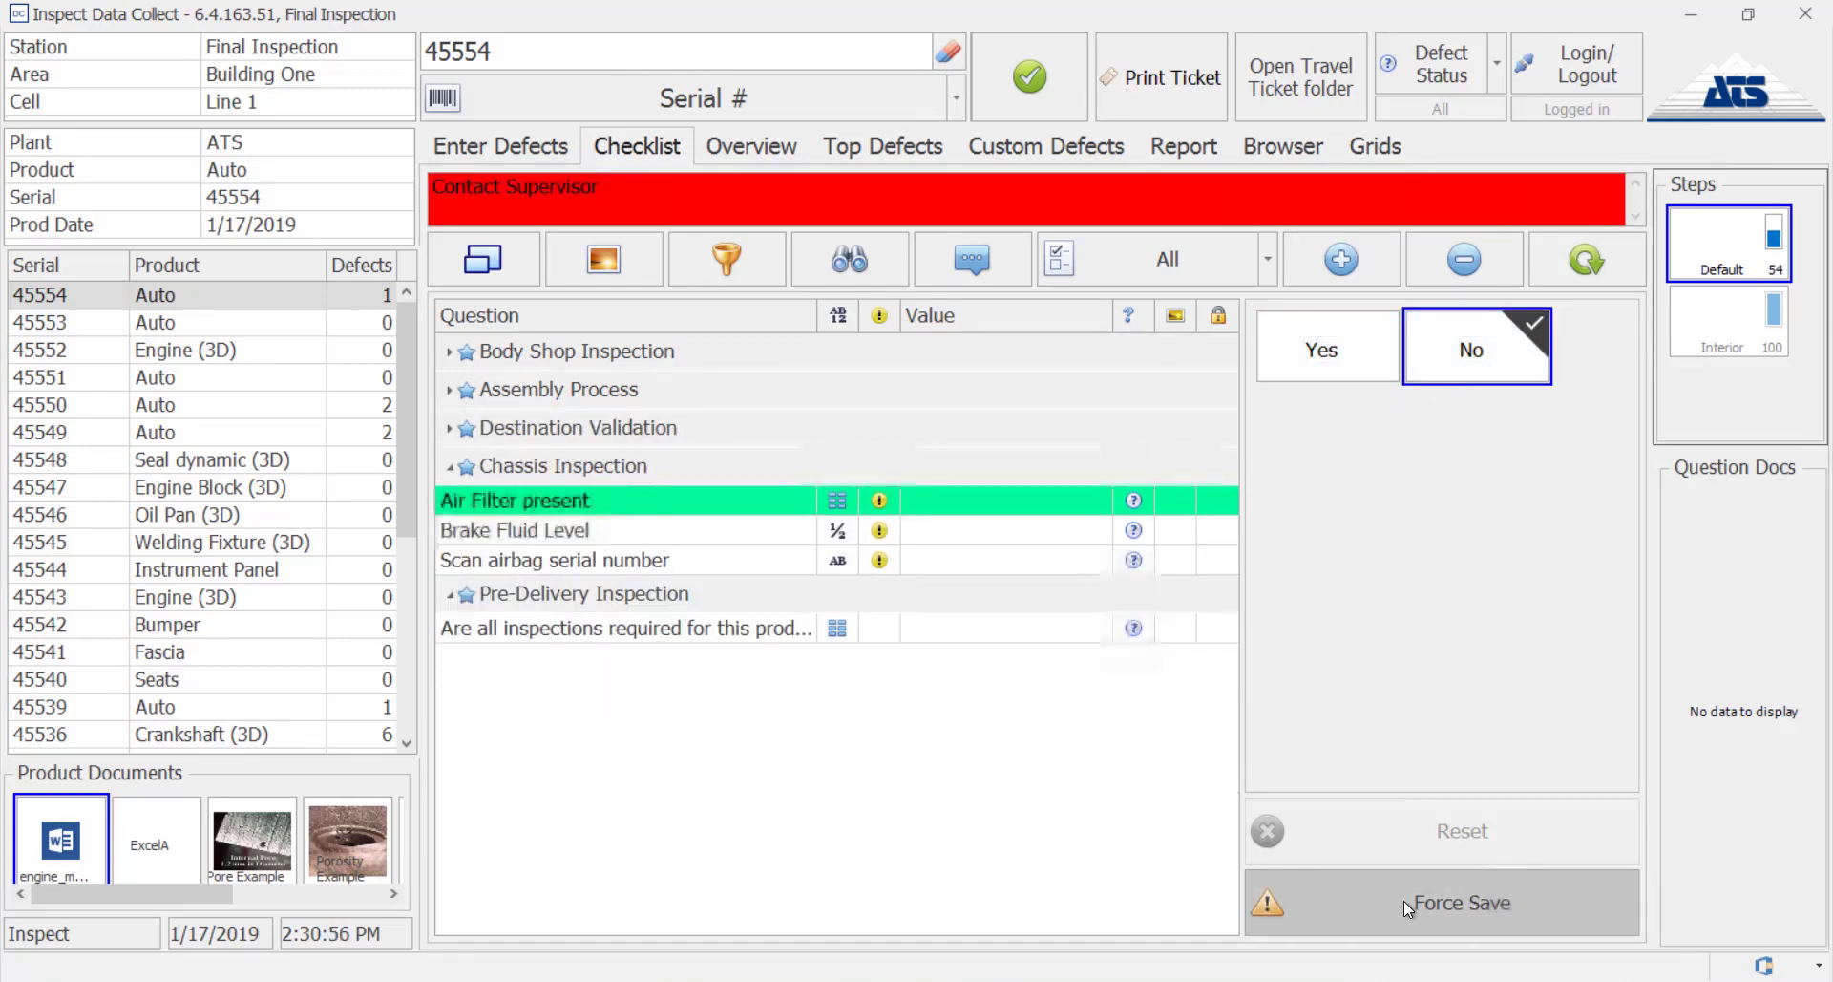
pyautogui.click(1313, 363)
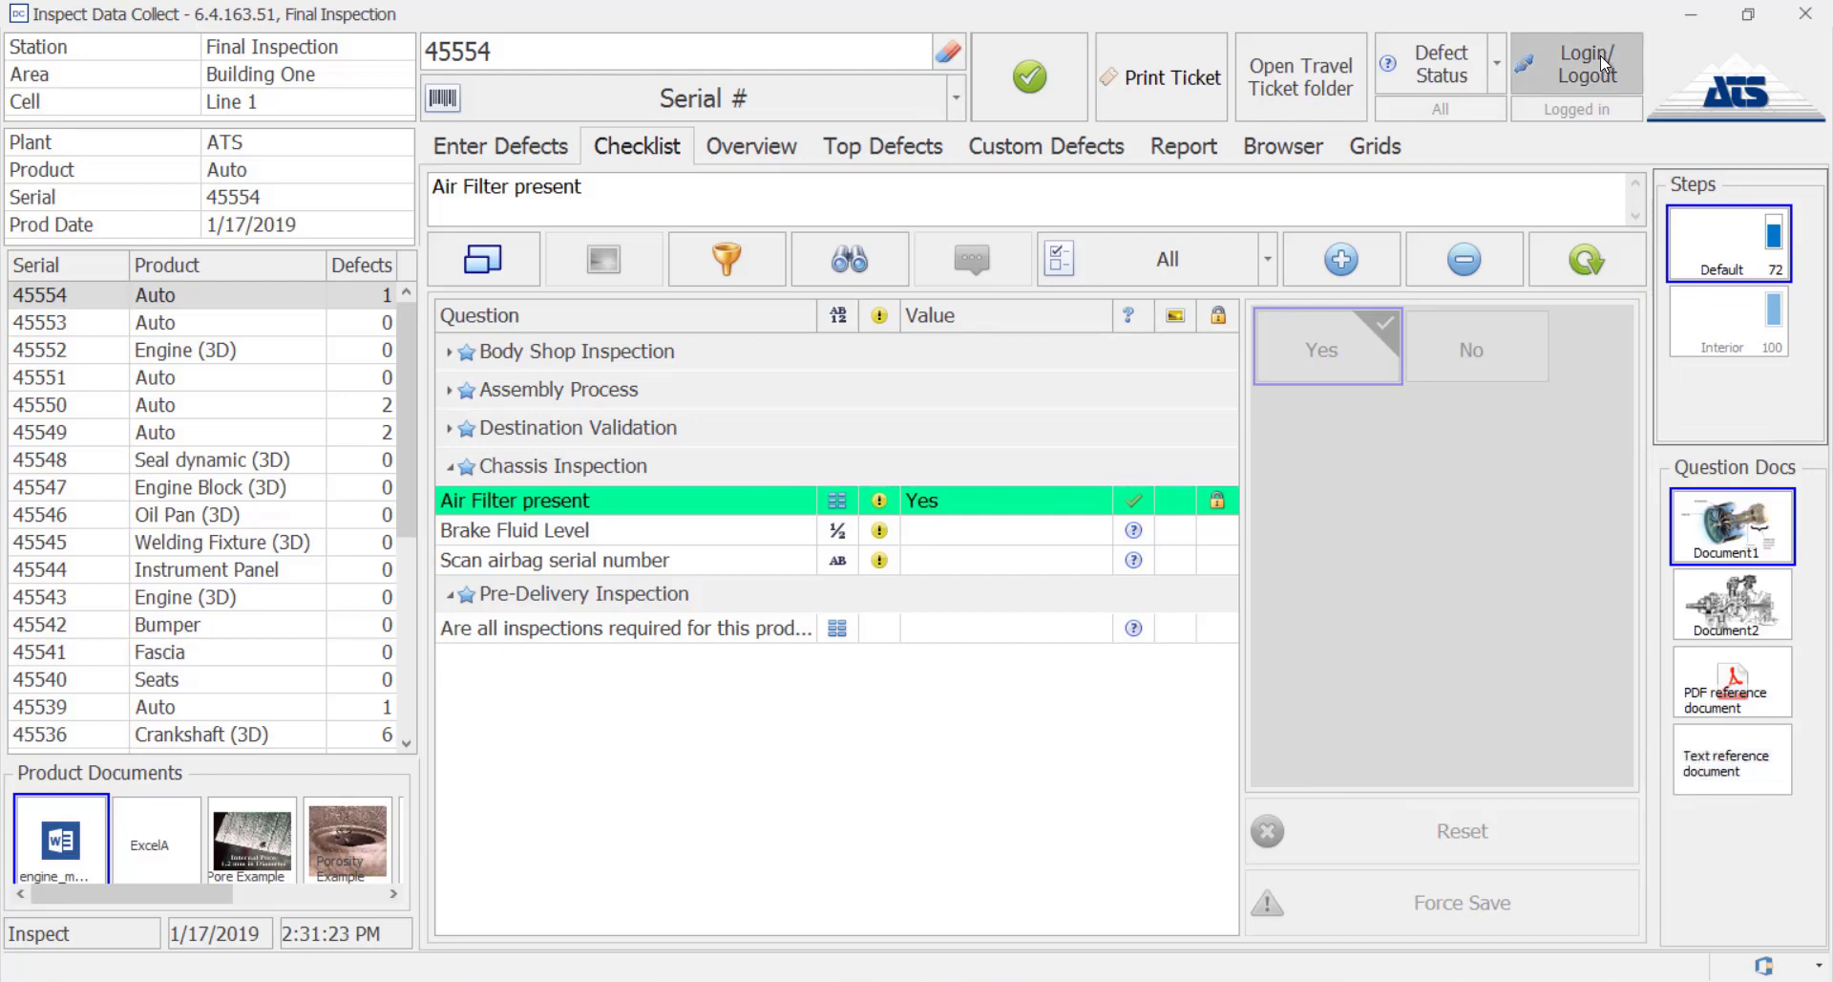
# Log out of the Final Inspection station and log back in by entering the user code
pyautogui.click(1600, 55)
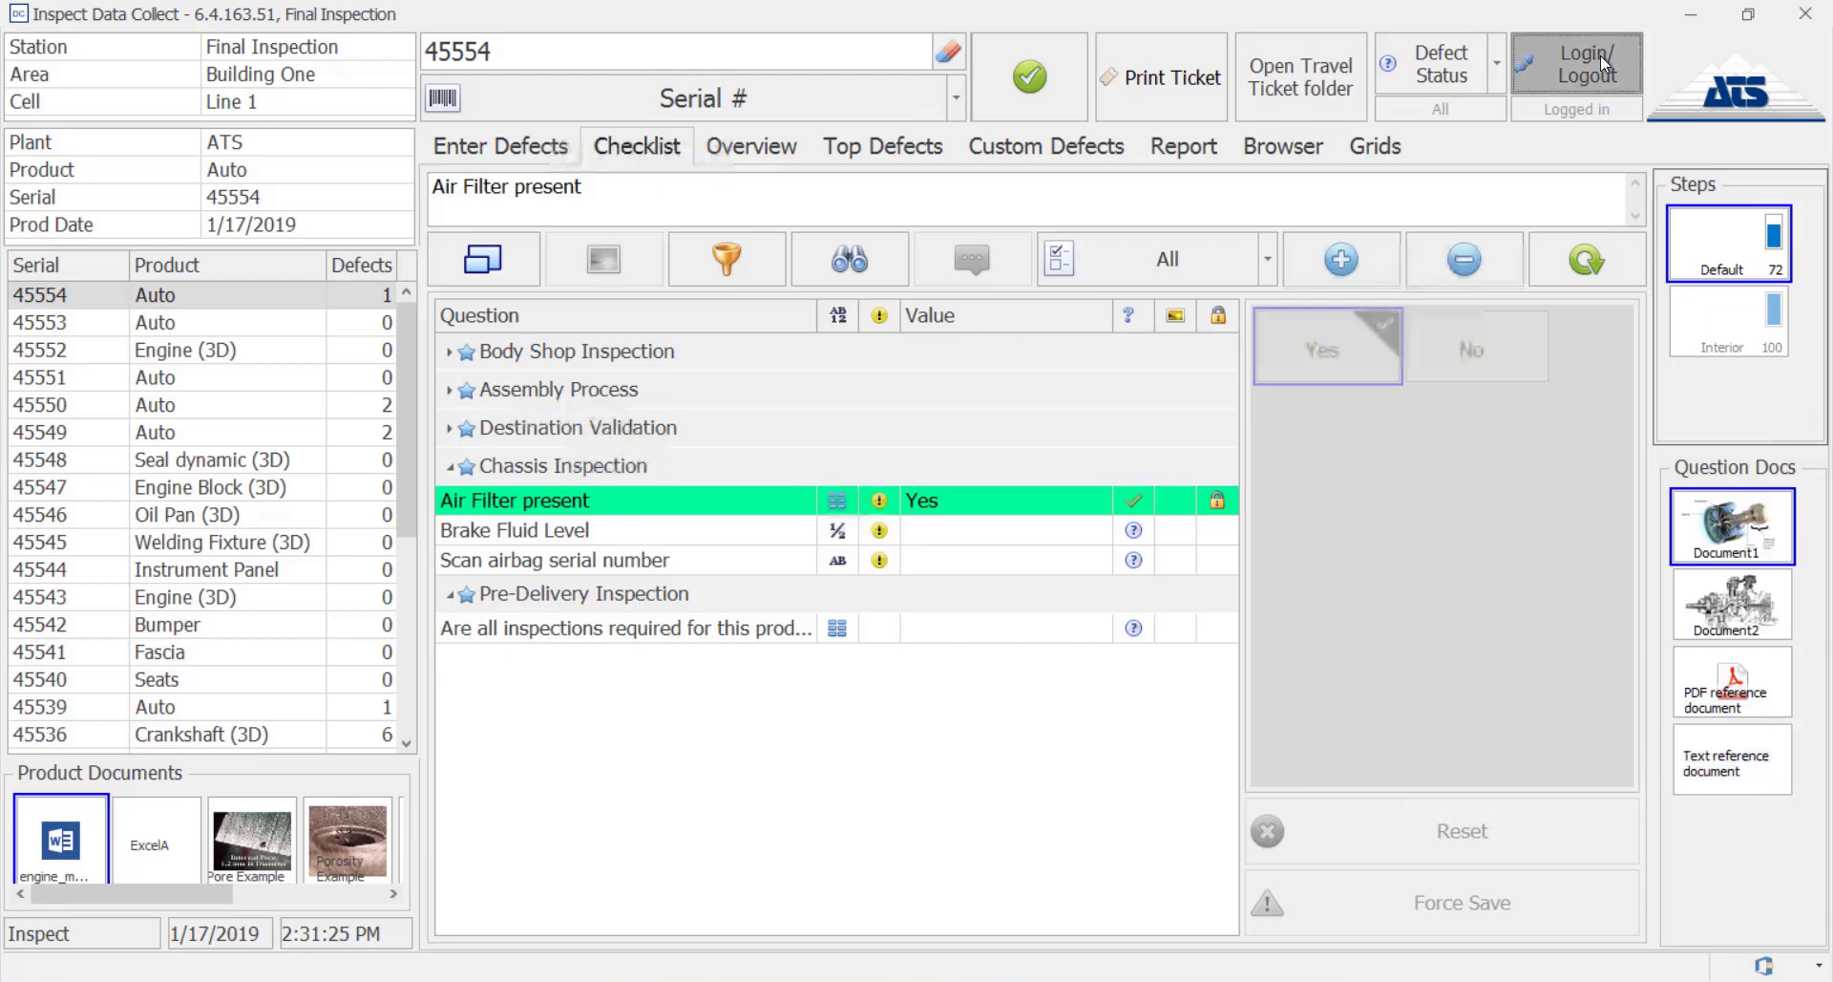
pyautogui.click(1600, 56)
pyautogui.click(1600, 56)
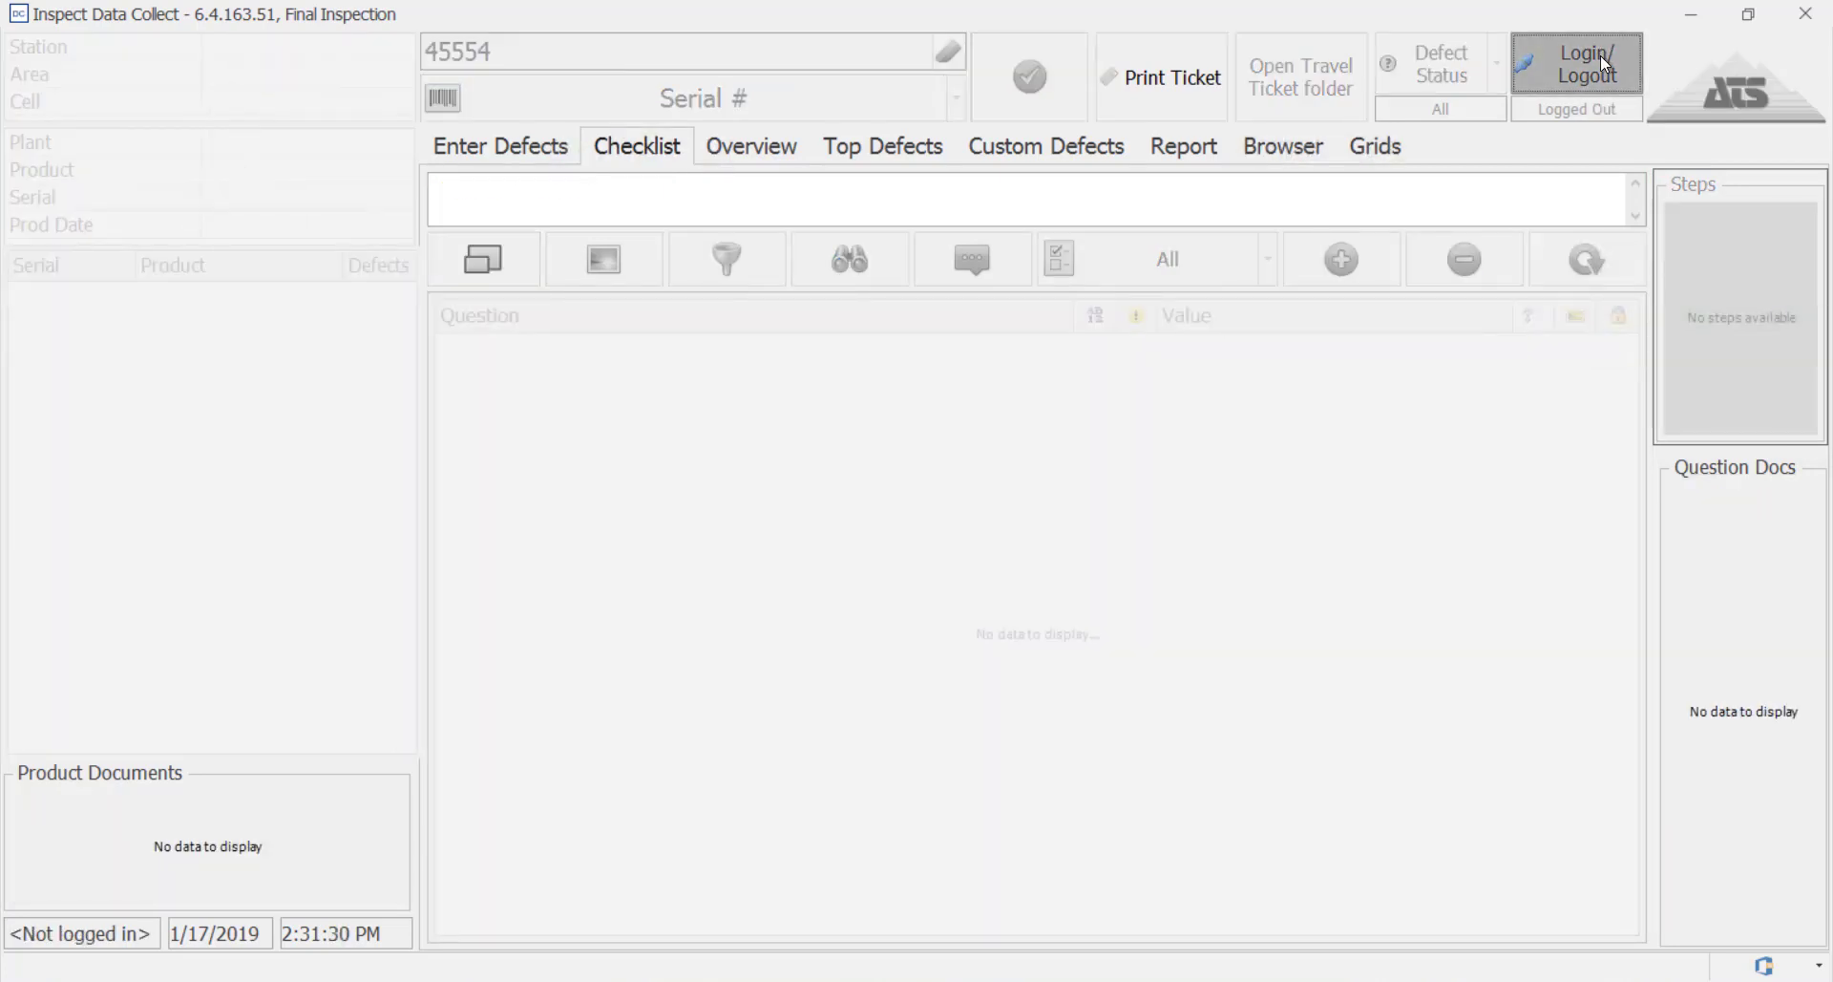
pyautogui.write('*******')
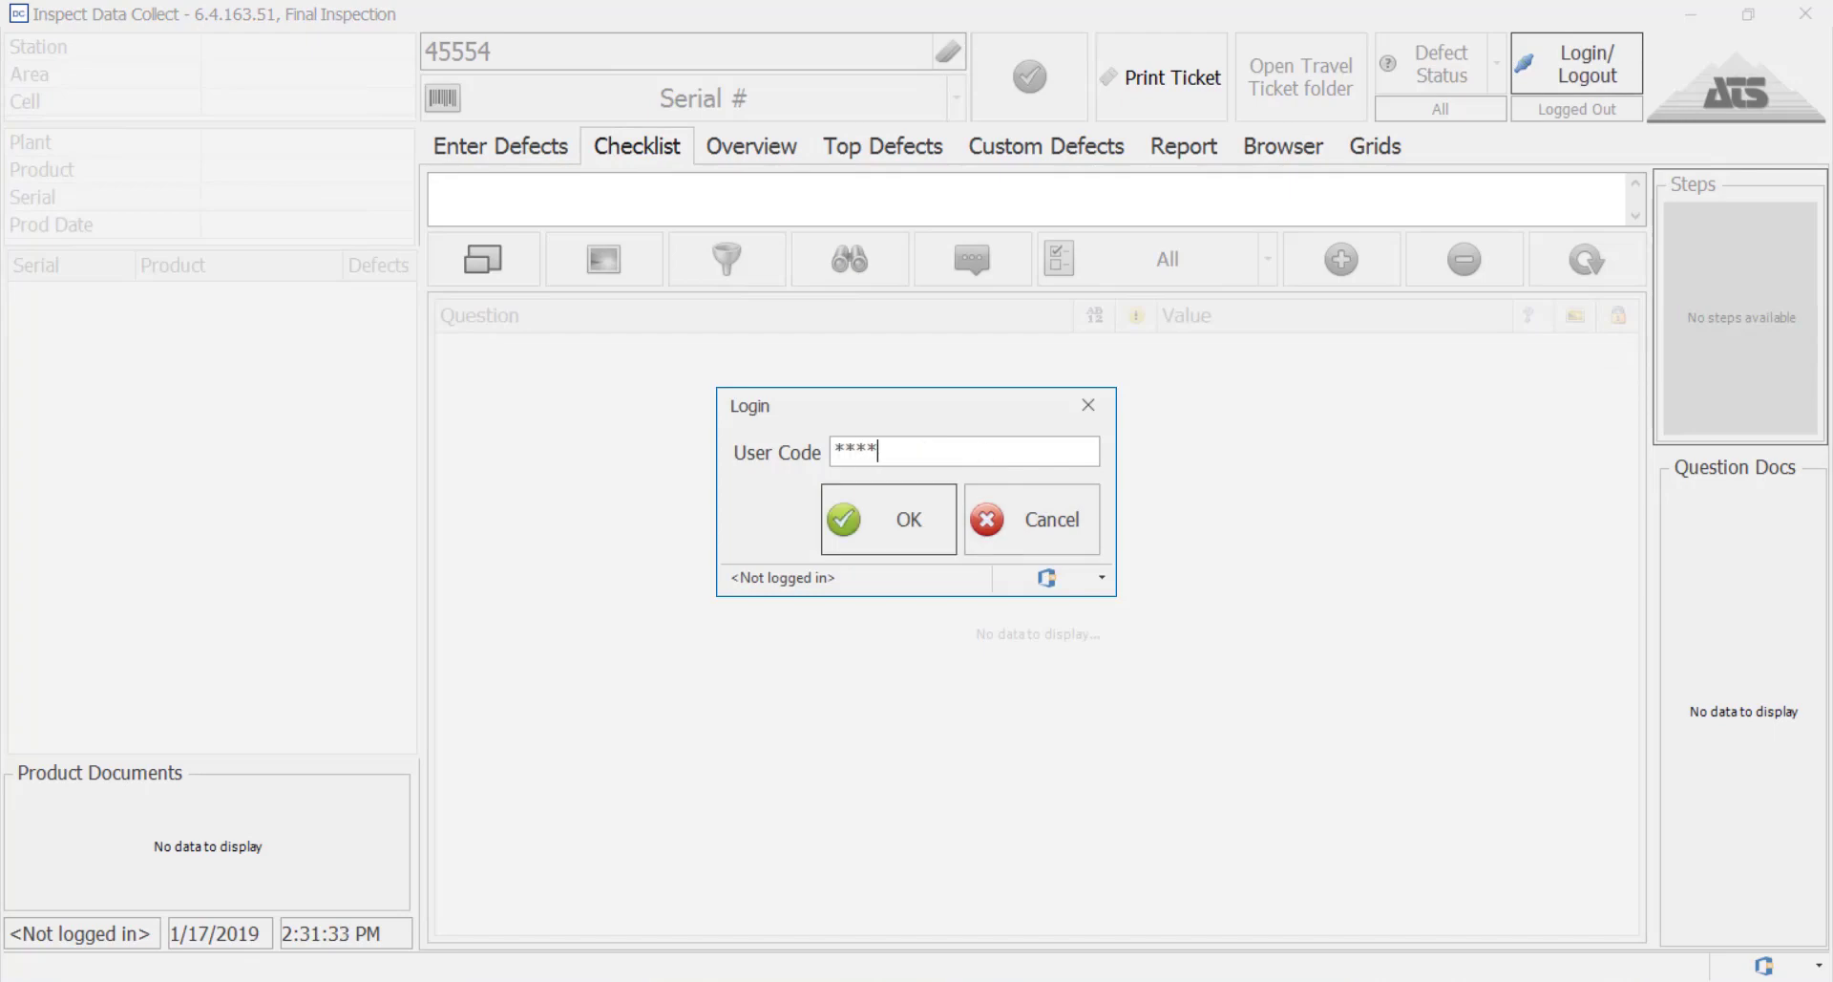
pyautogui.click(871, 533)
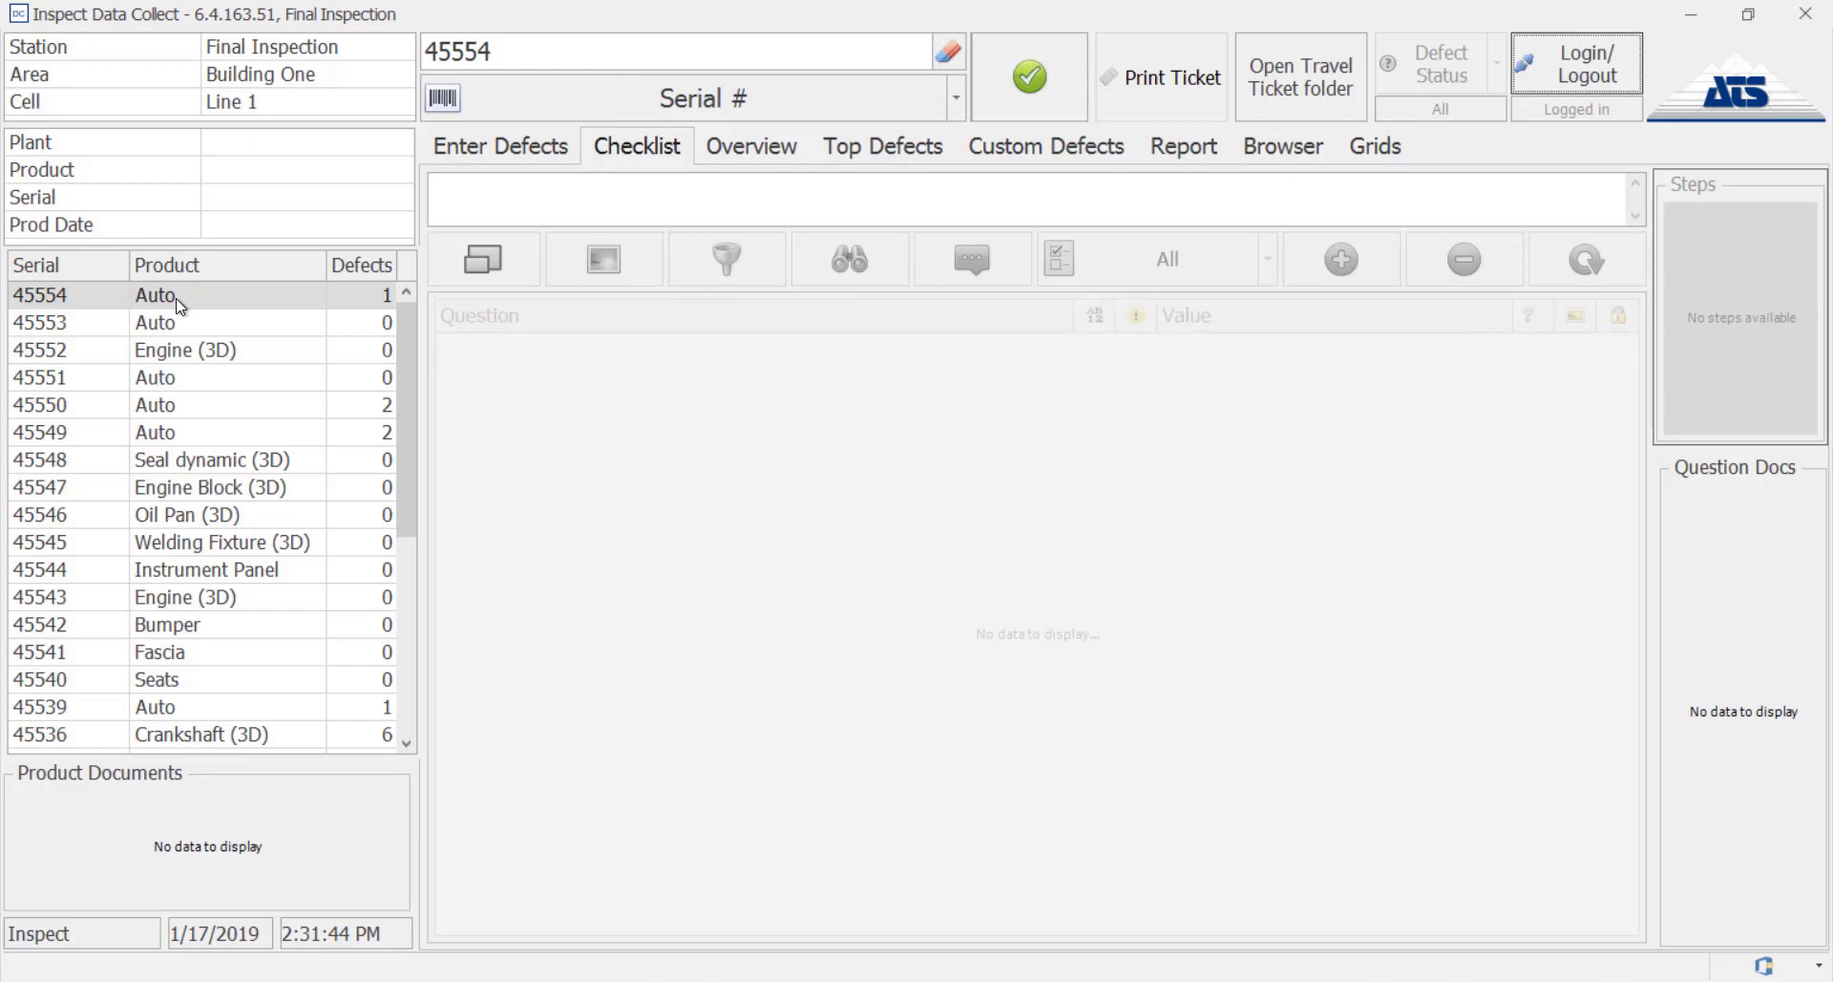
# Add a Complete RePaint repair to Auto unit 45554's Scratch defect in the Body in White view, with Building Two and Line 2 responsible
pyautogui.click(487, 153)
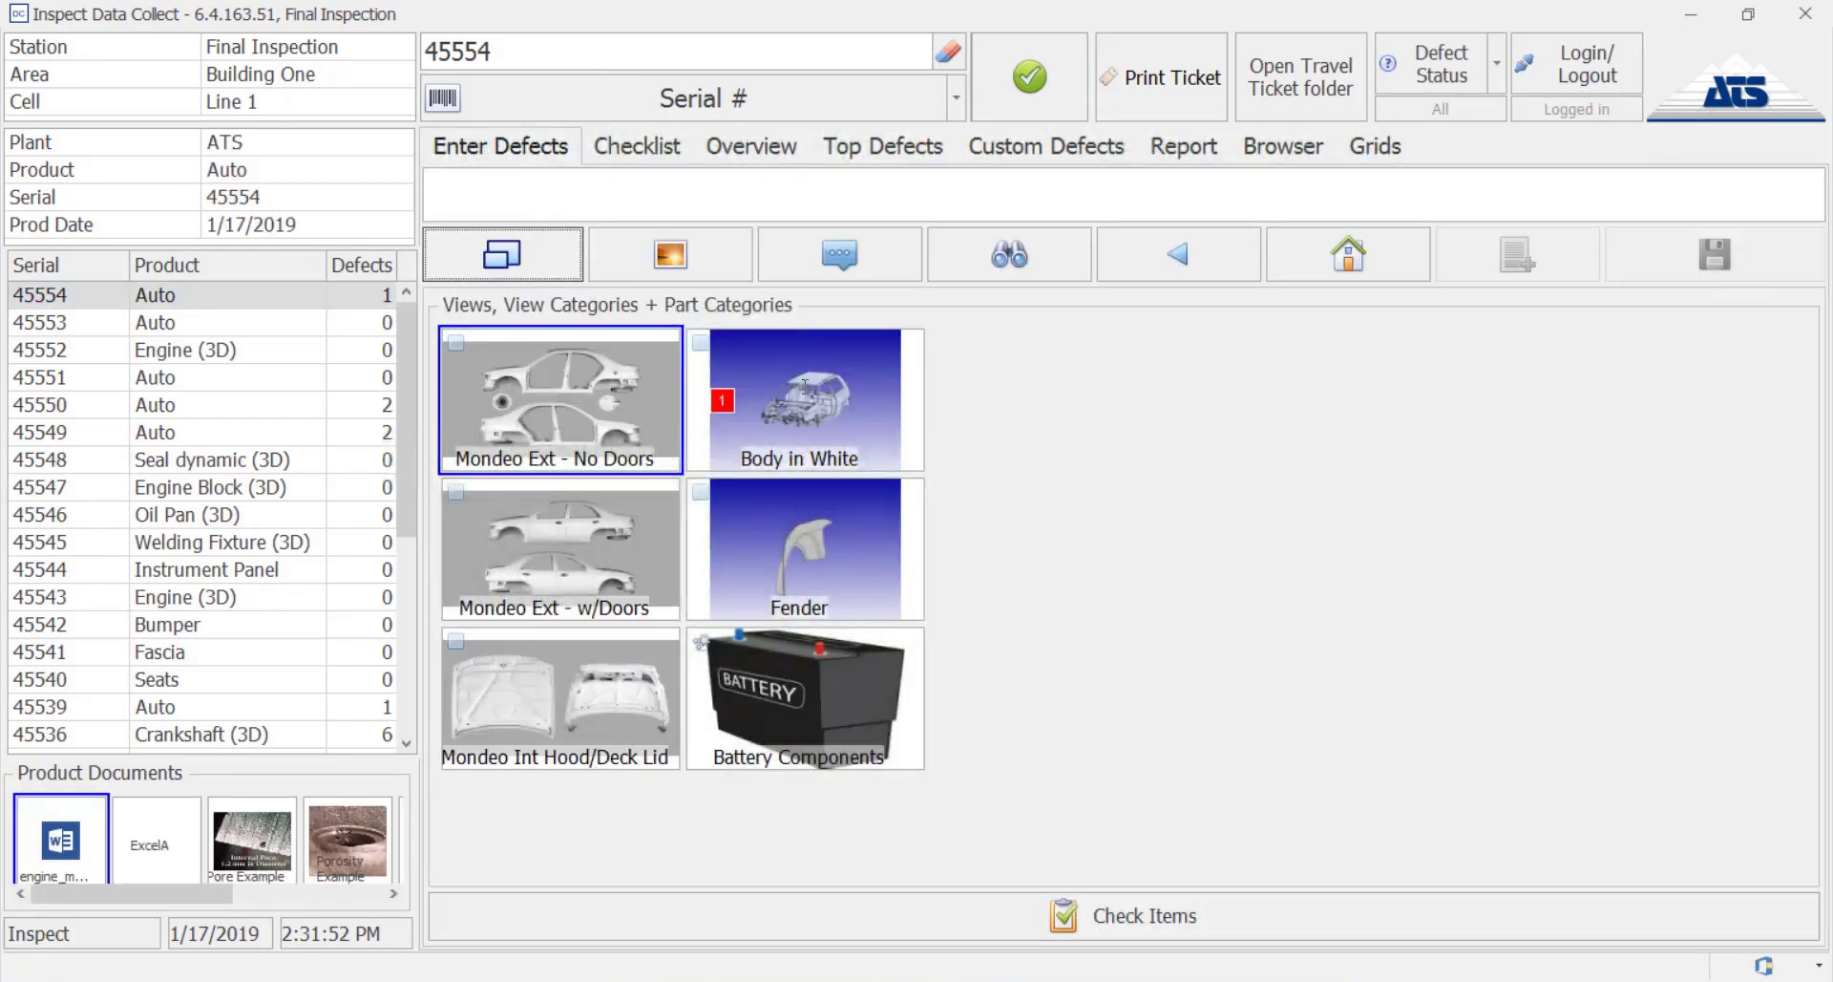
pyautogui.click(805, 413)
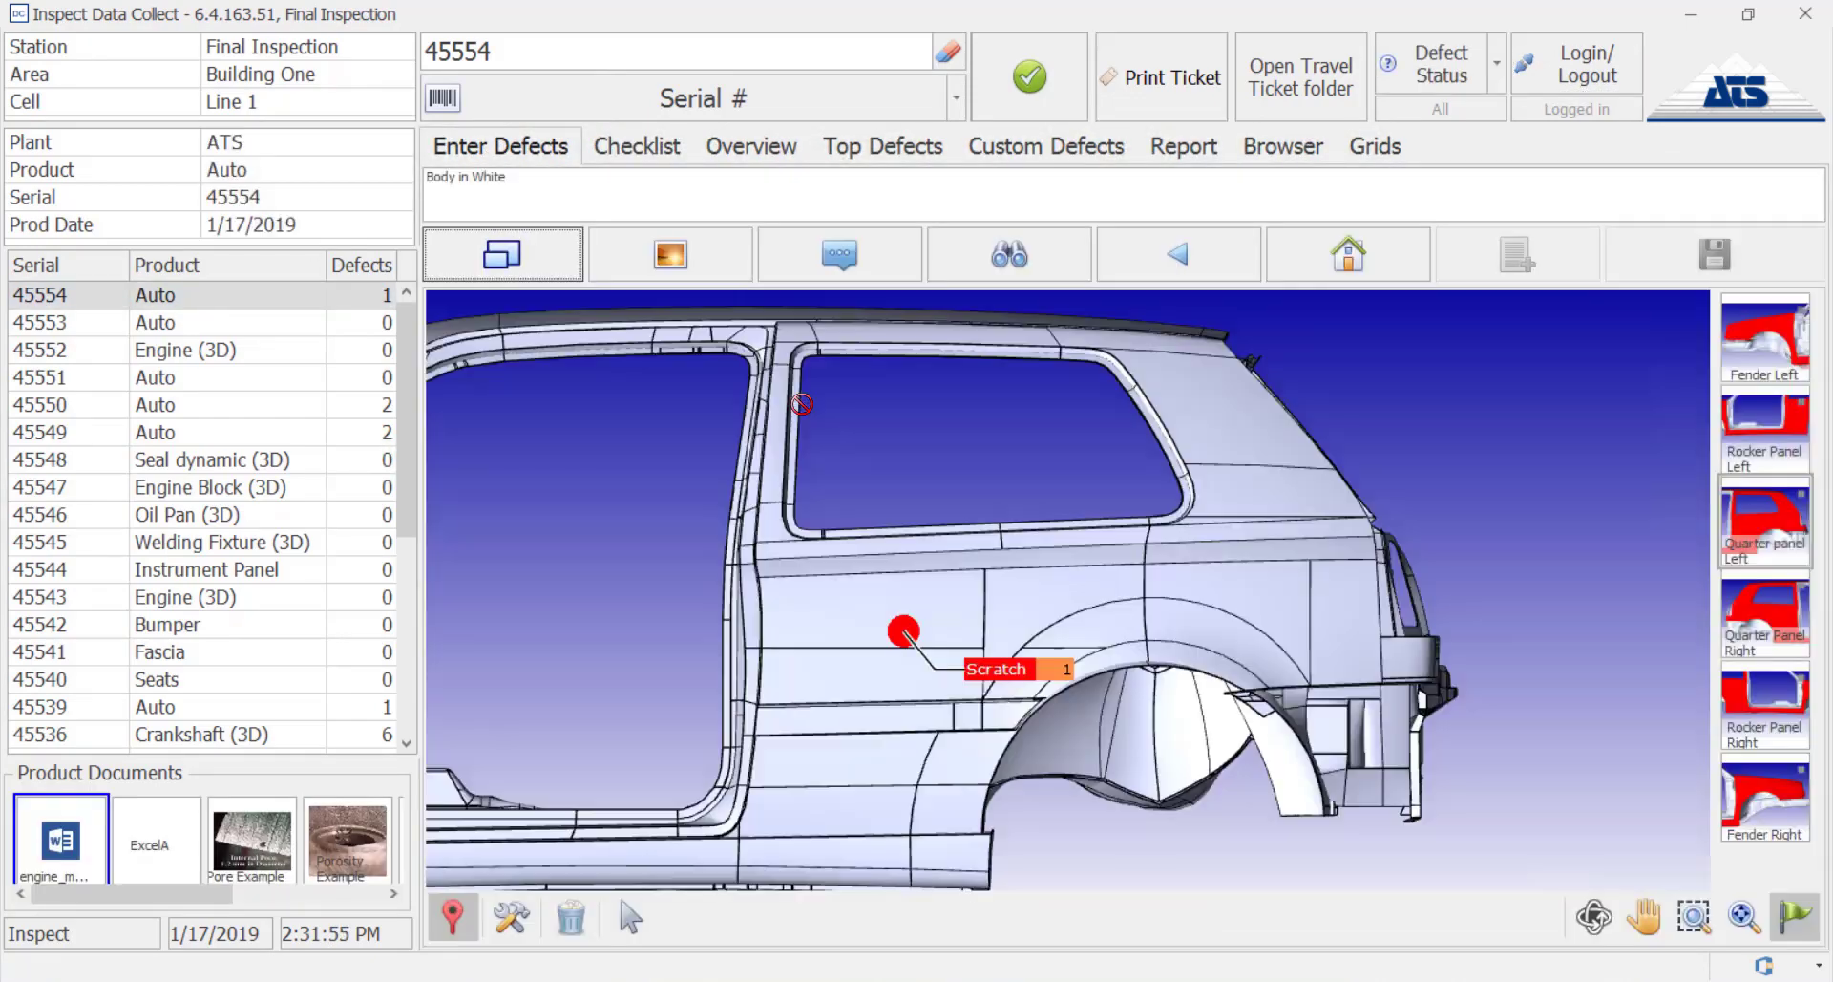
pyautogui.click(903, 631)
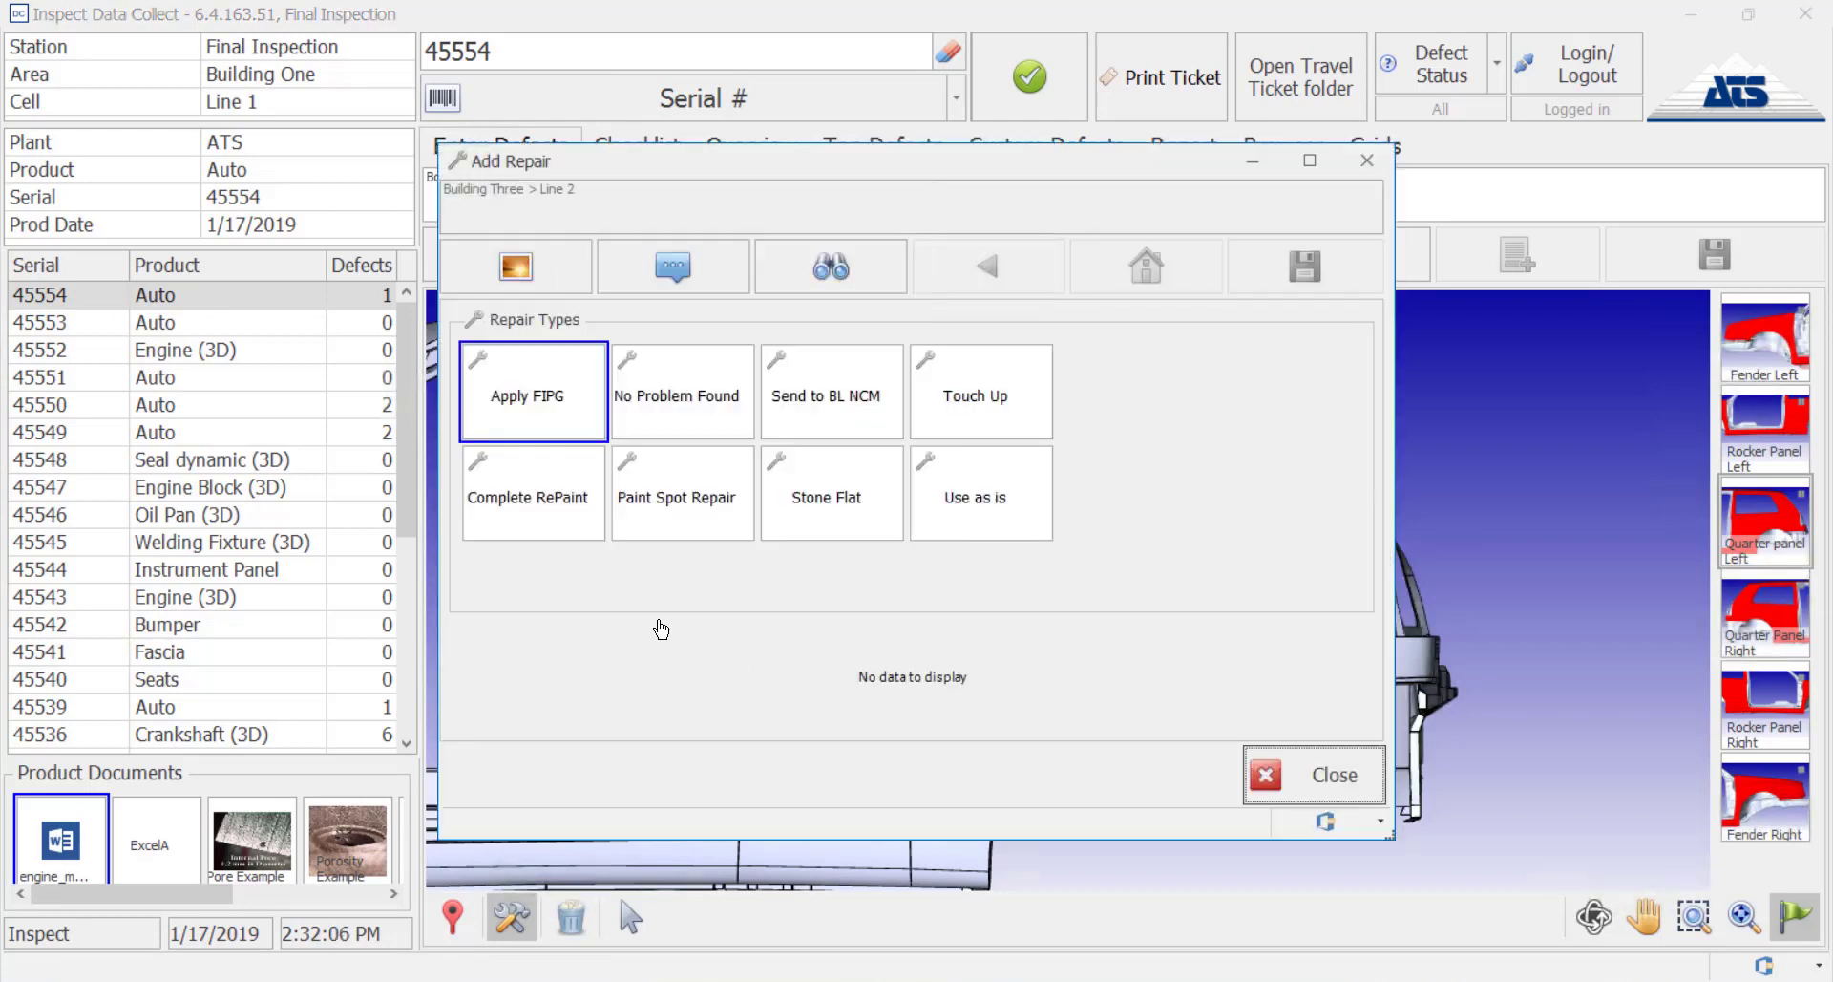
pyautogui.click(549, 528)
pyautogui.click(573, 421)
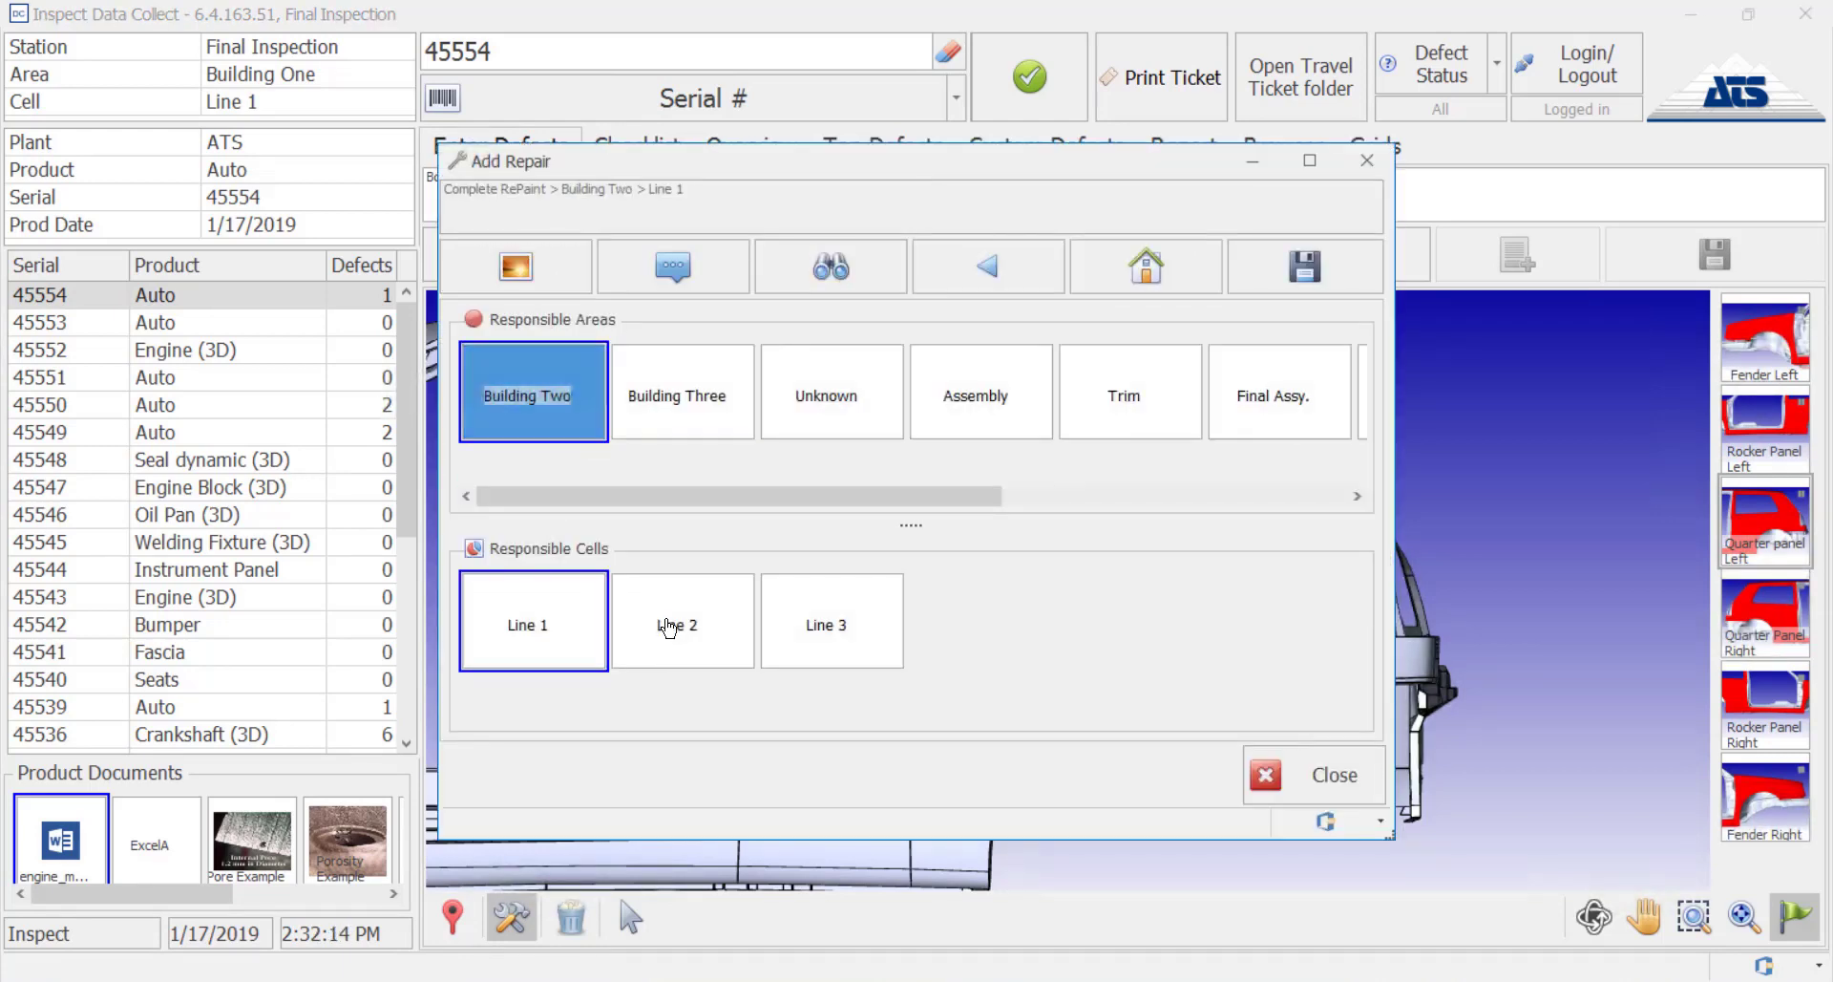
pyautogui.click(671, 630)
# Enter the repair comment "Repair delayed due to missing tool", fill in the repair time and save the repair
pyautogui.click(684, 443)
pyautogui.write('Repair ')
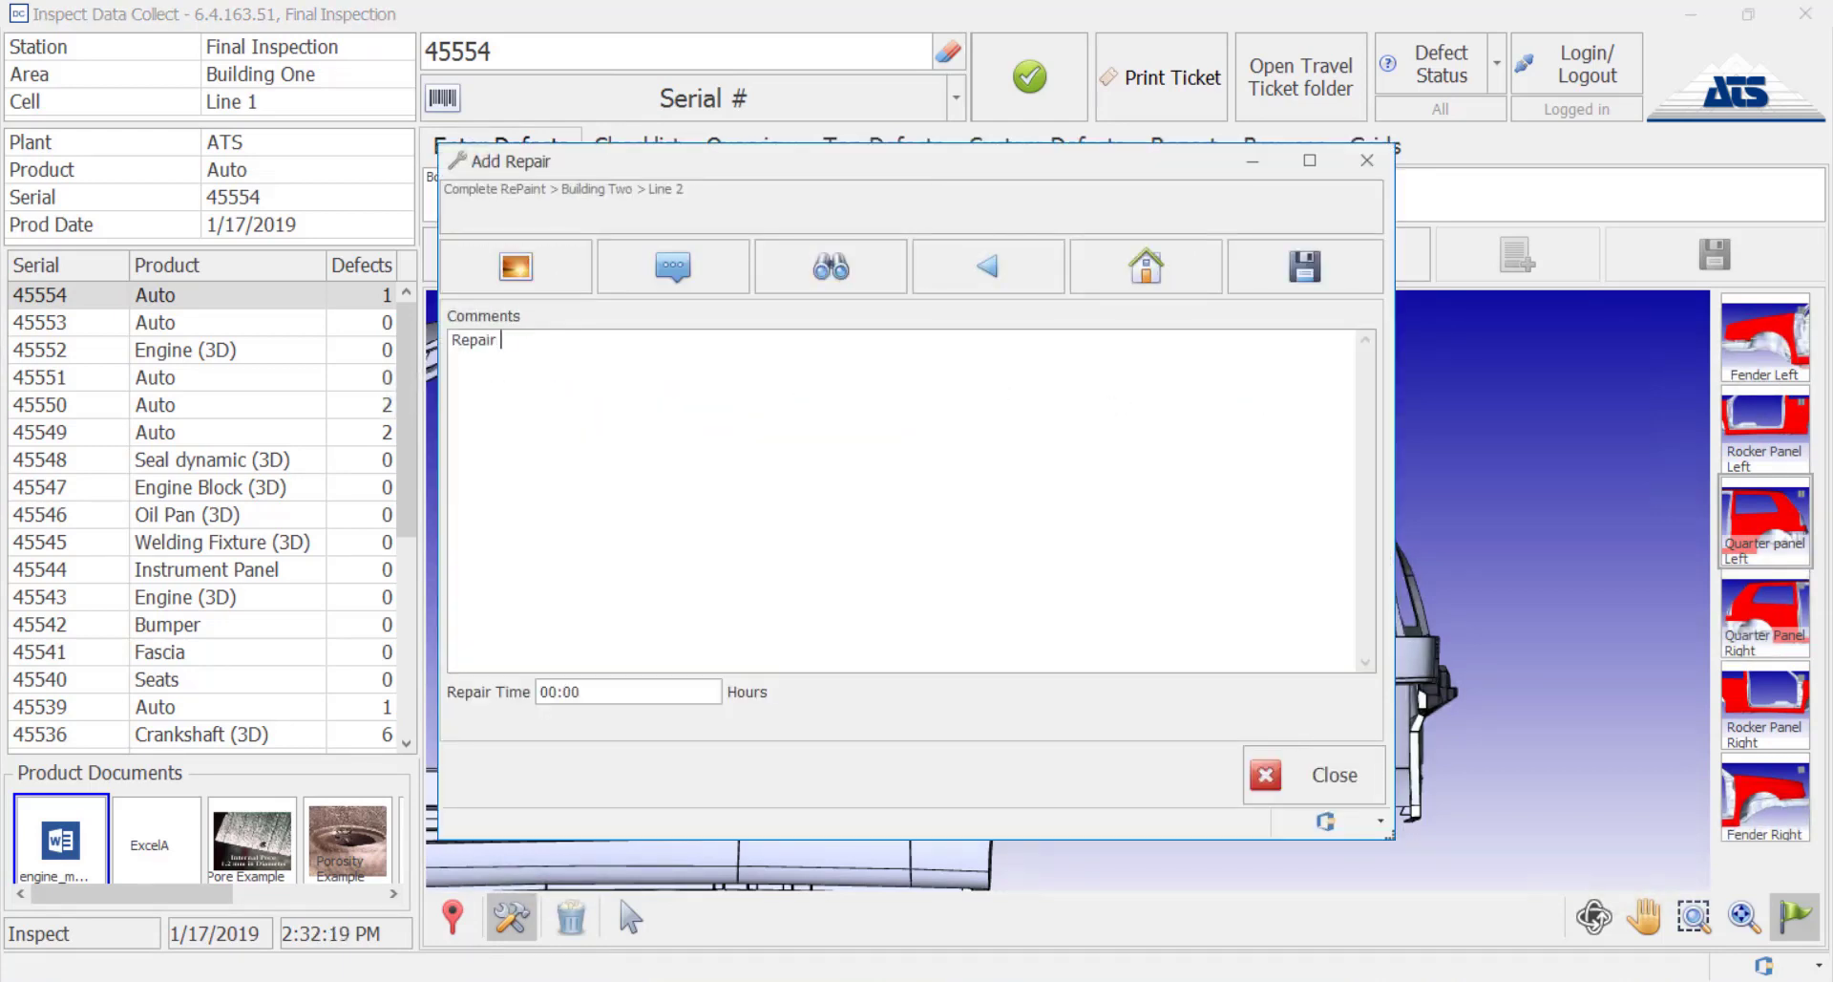
pyautogui.write('delayed due to  missing tool')
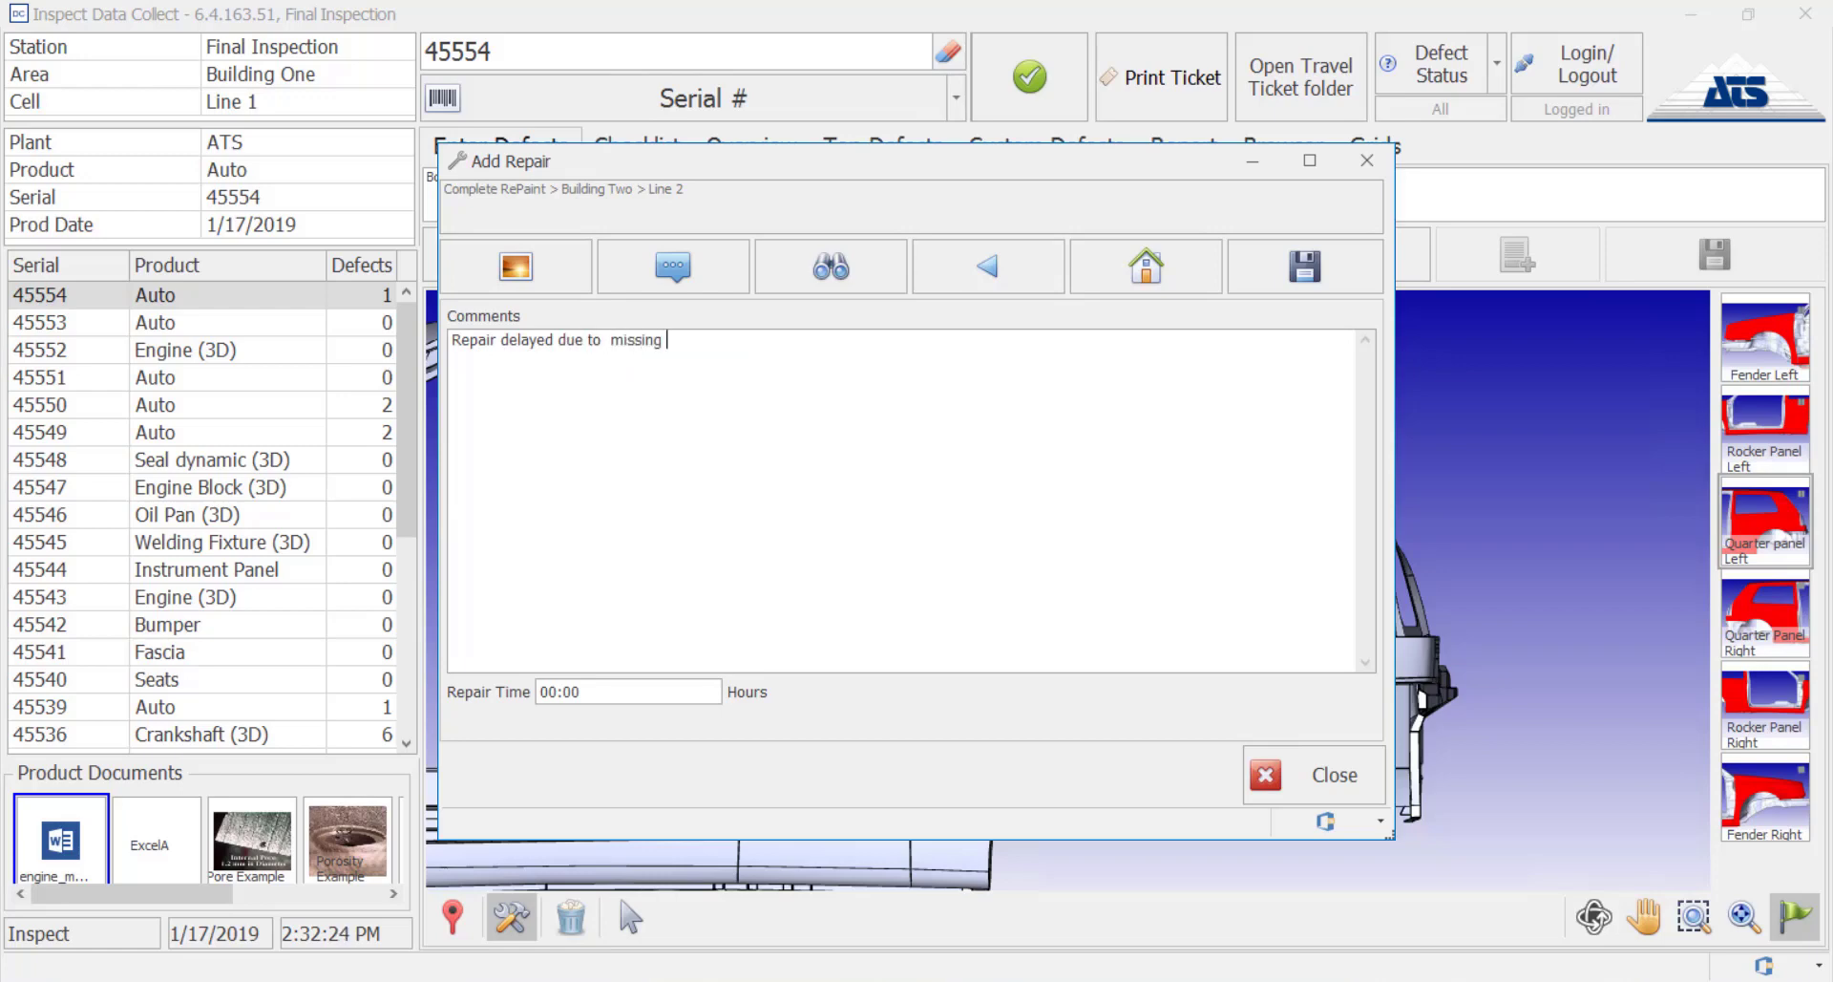
pyautogui.click(559, 703)
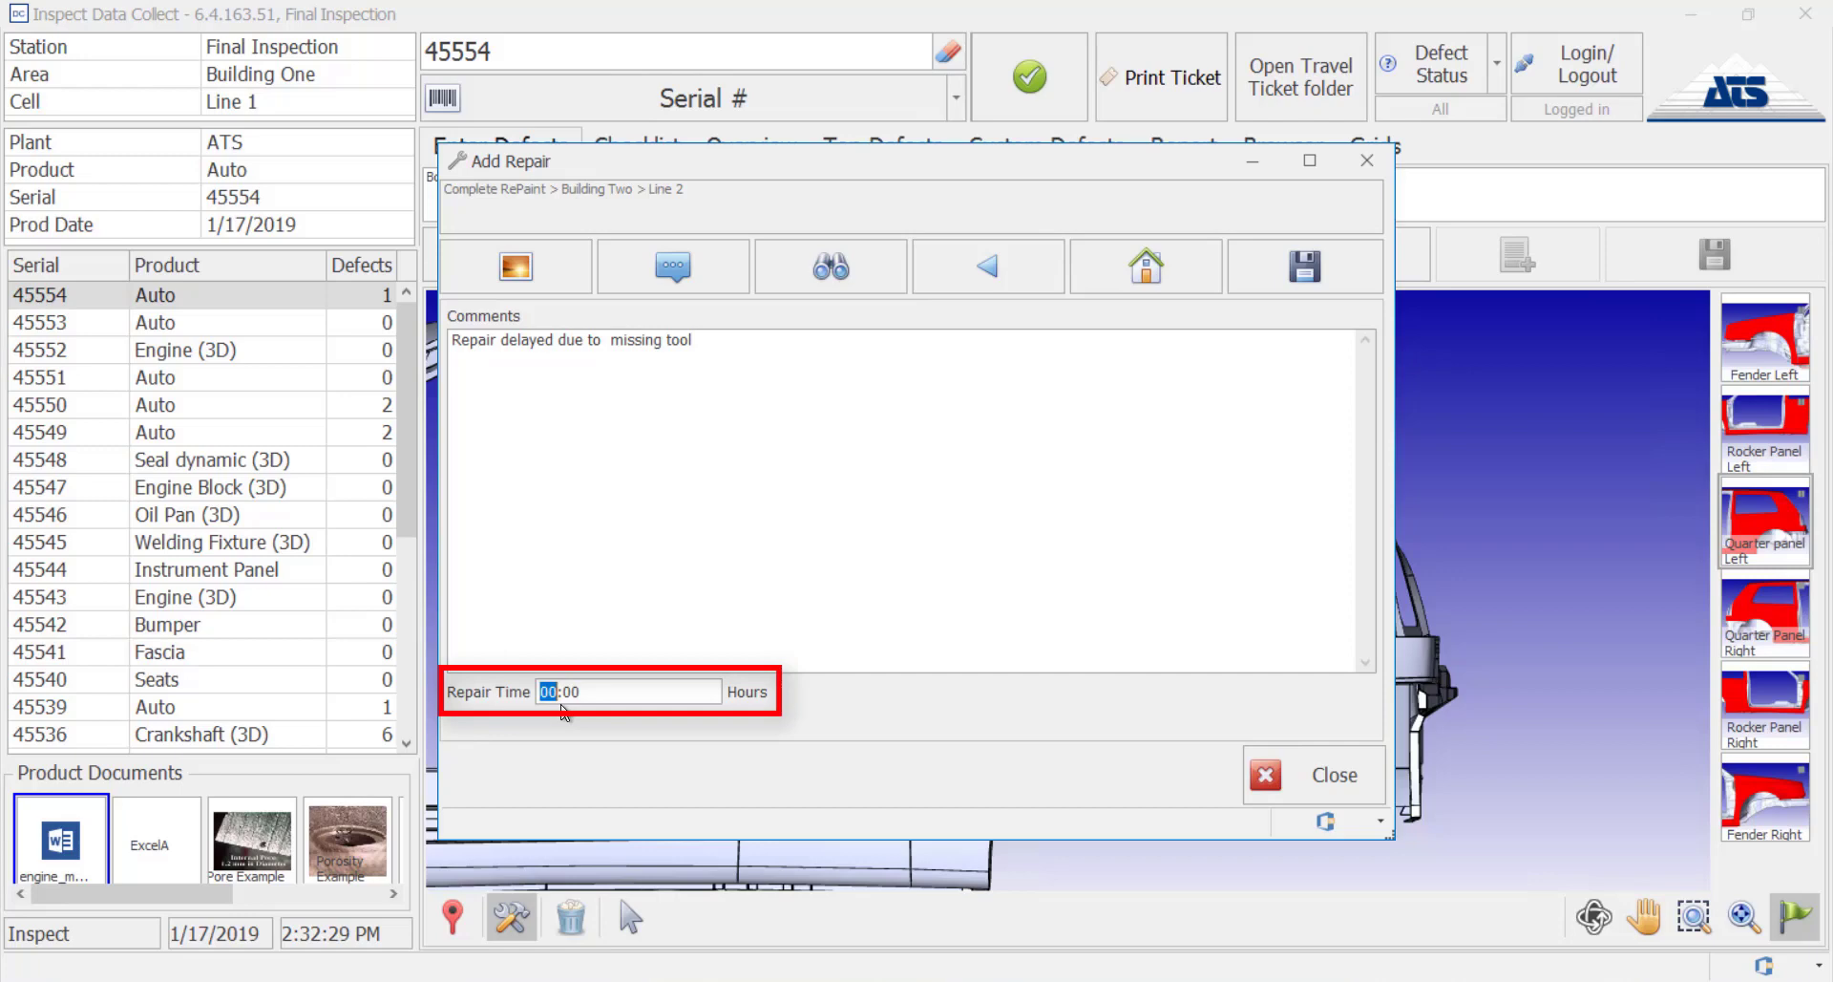
pyautogui.click(1272, 272)
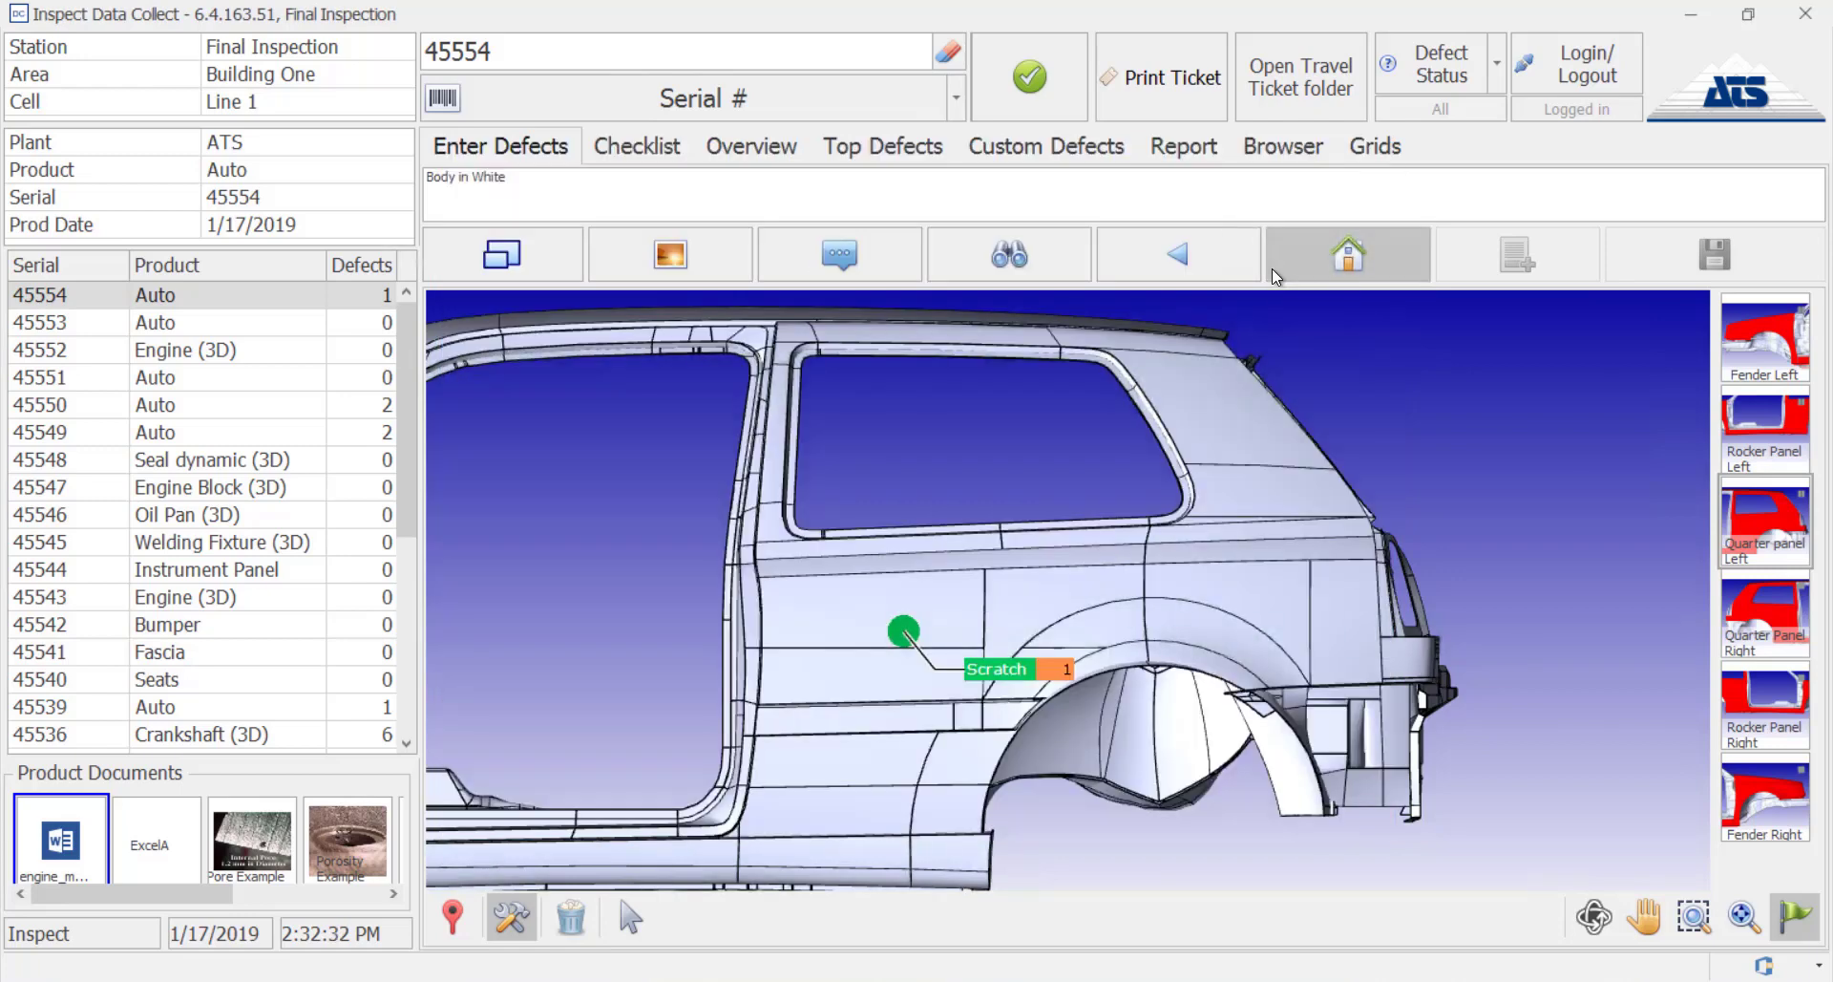
pyautogui.click(1064, 673)
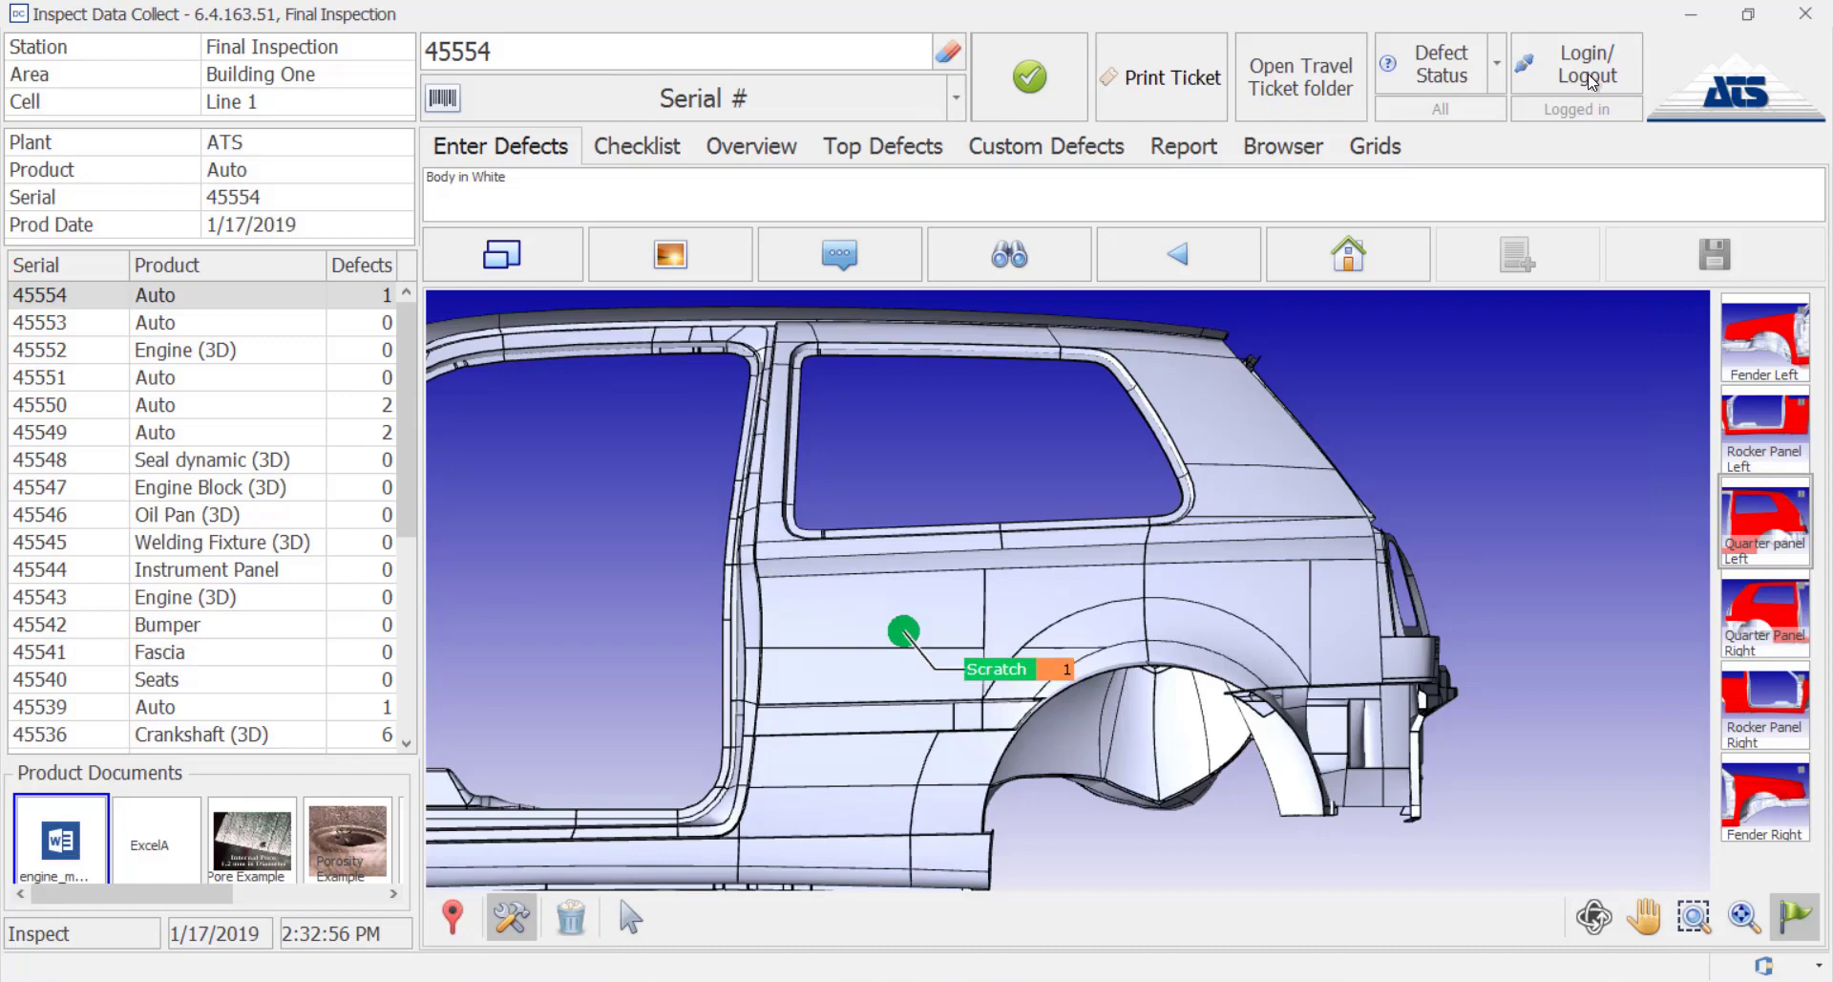
# End the current login session and sign in again with the user code
pyautogui.click(1589, 75)
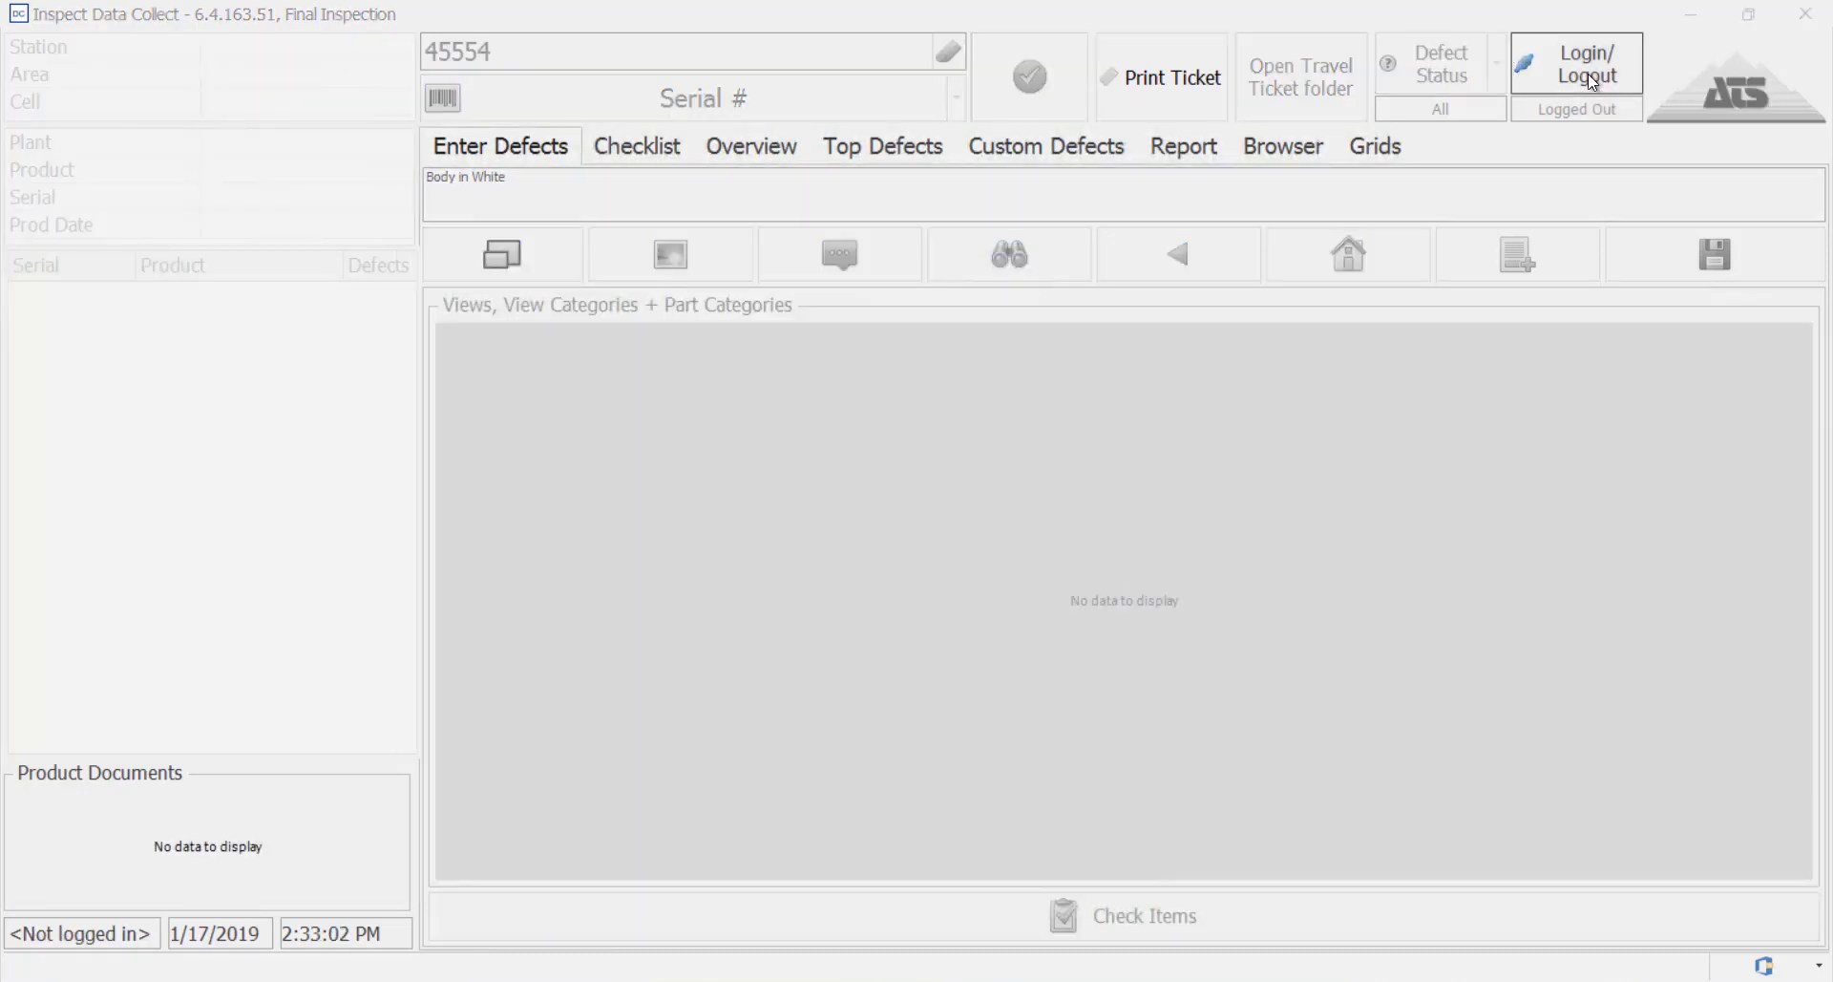
pyautogui.write('*******')
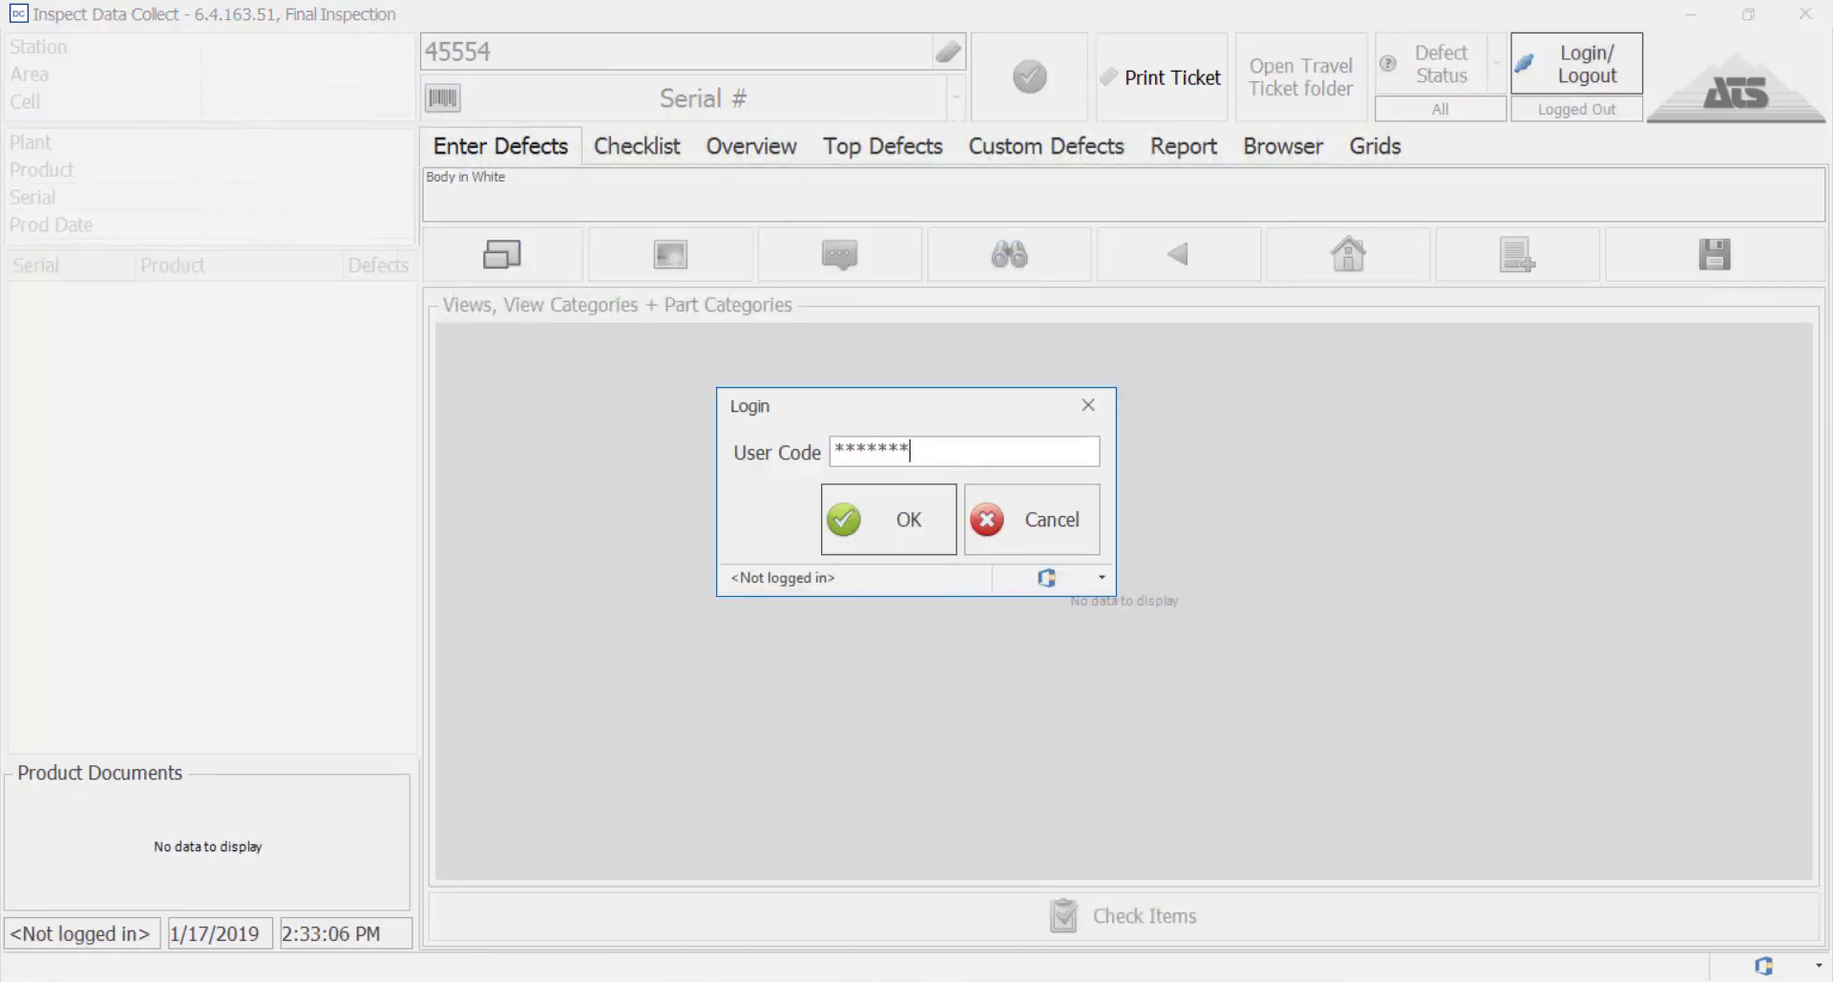
pyautogui.press('Return')
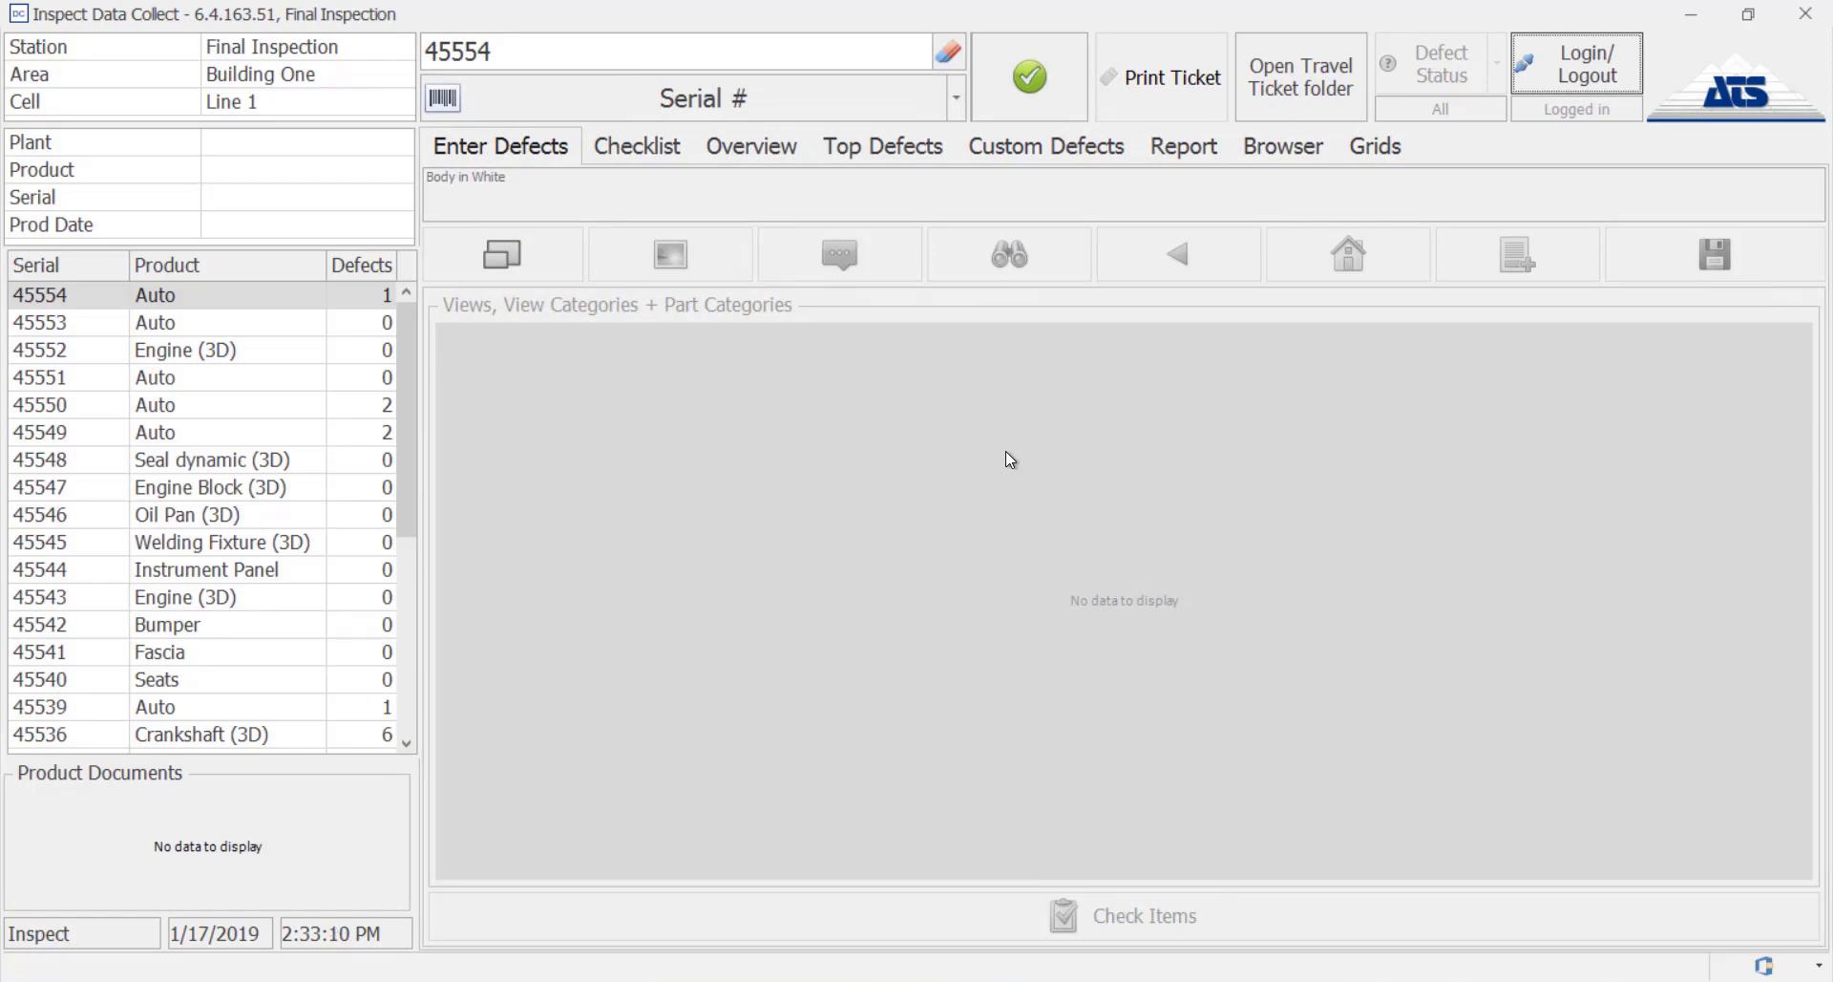
# Open Auto unit 45554's defect overview and confirm the Complete RePaint repair on the left quarter panel scratch
pyautogui.click(752, 153)
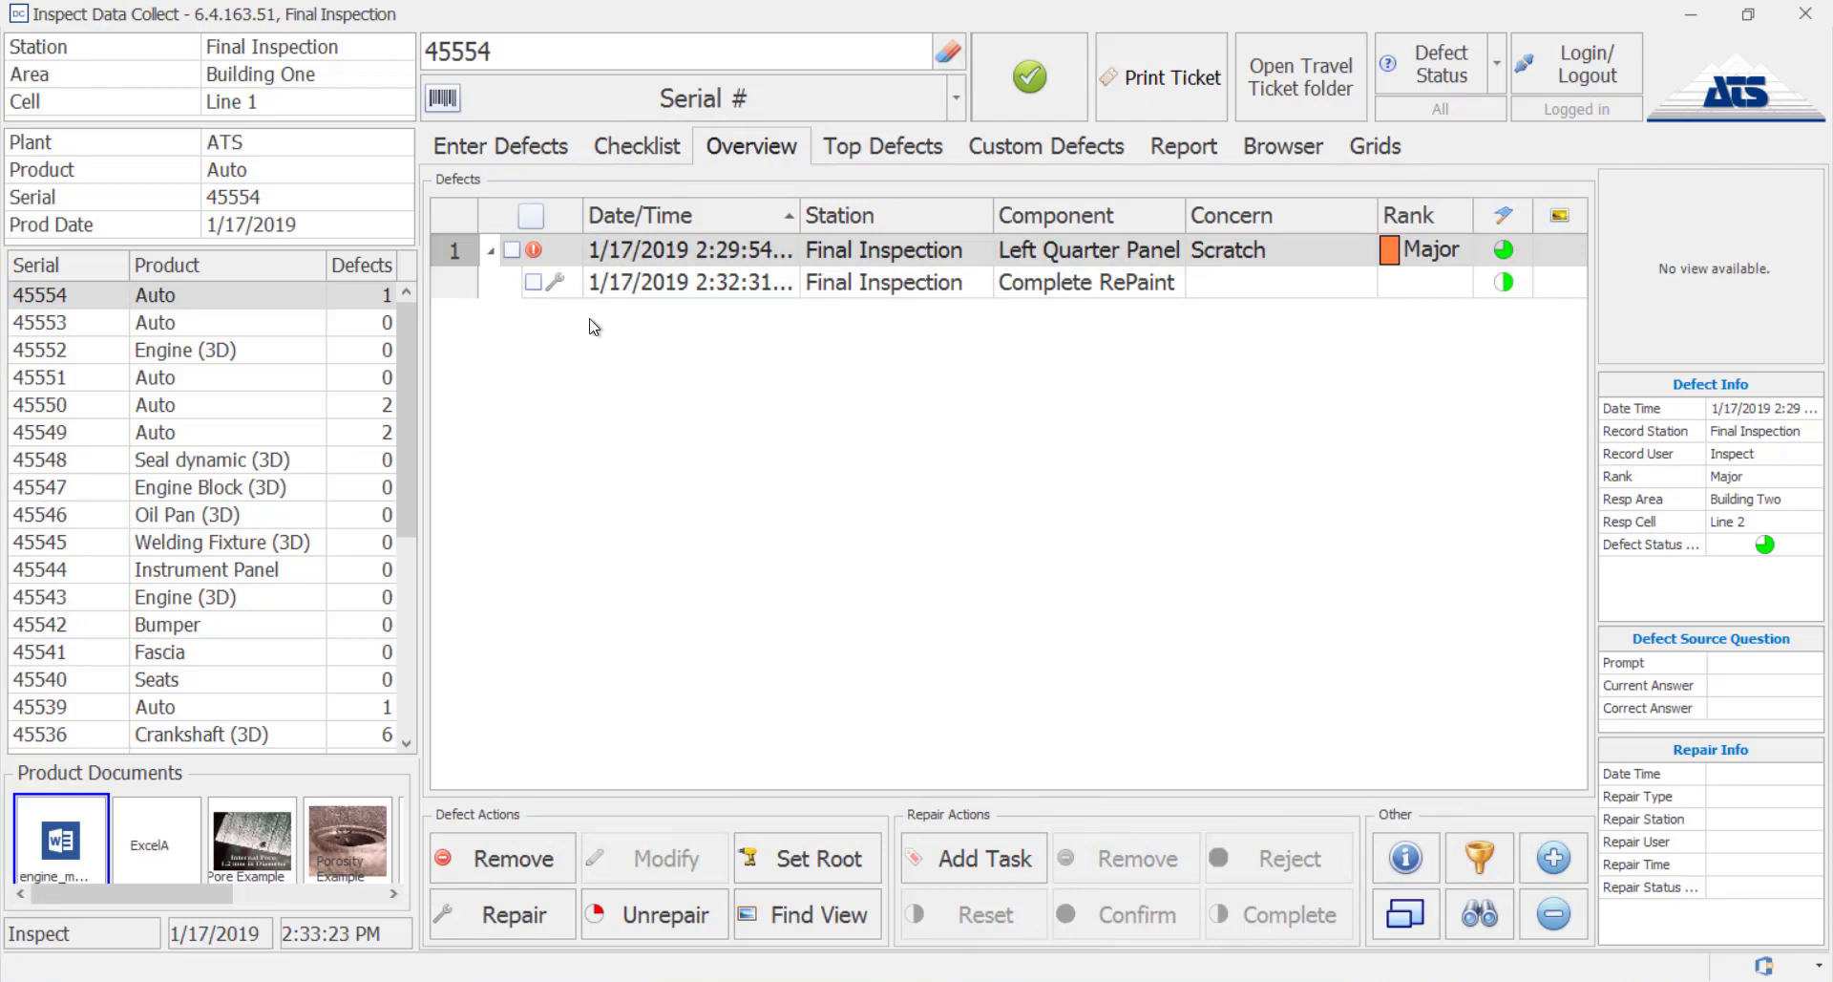
pyautogui.click(535, 282)
pyautogui.click(534, 283)
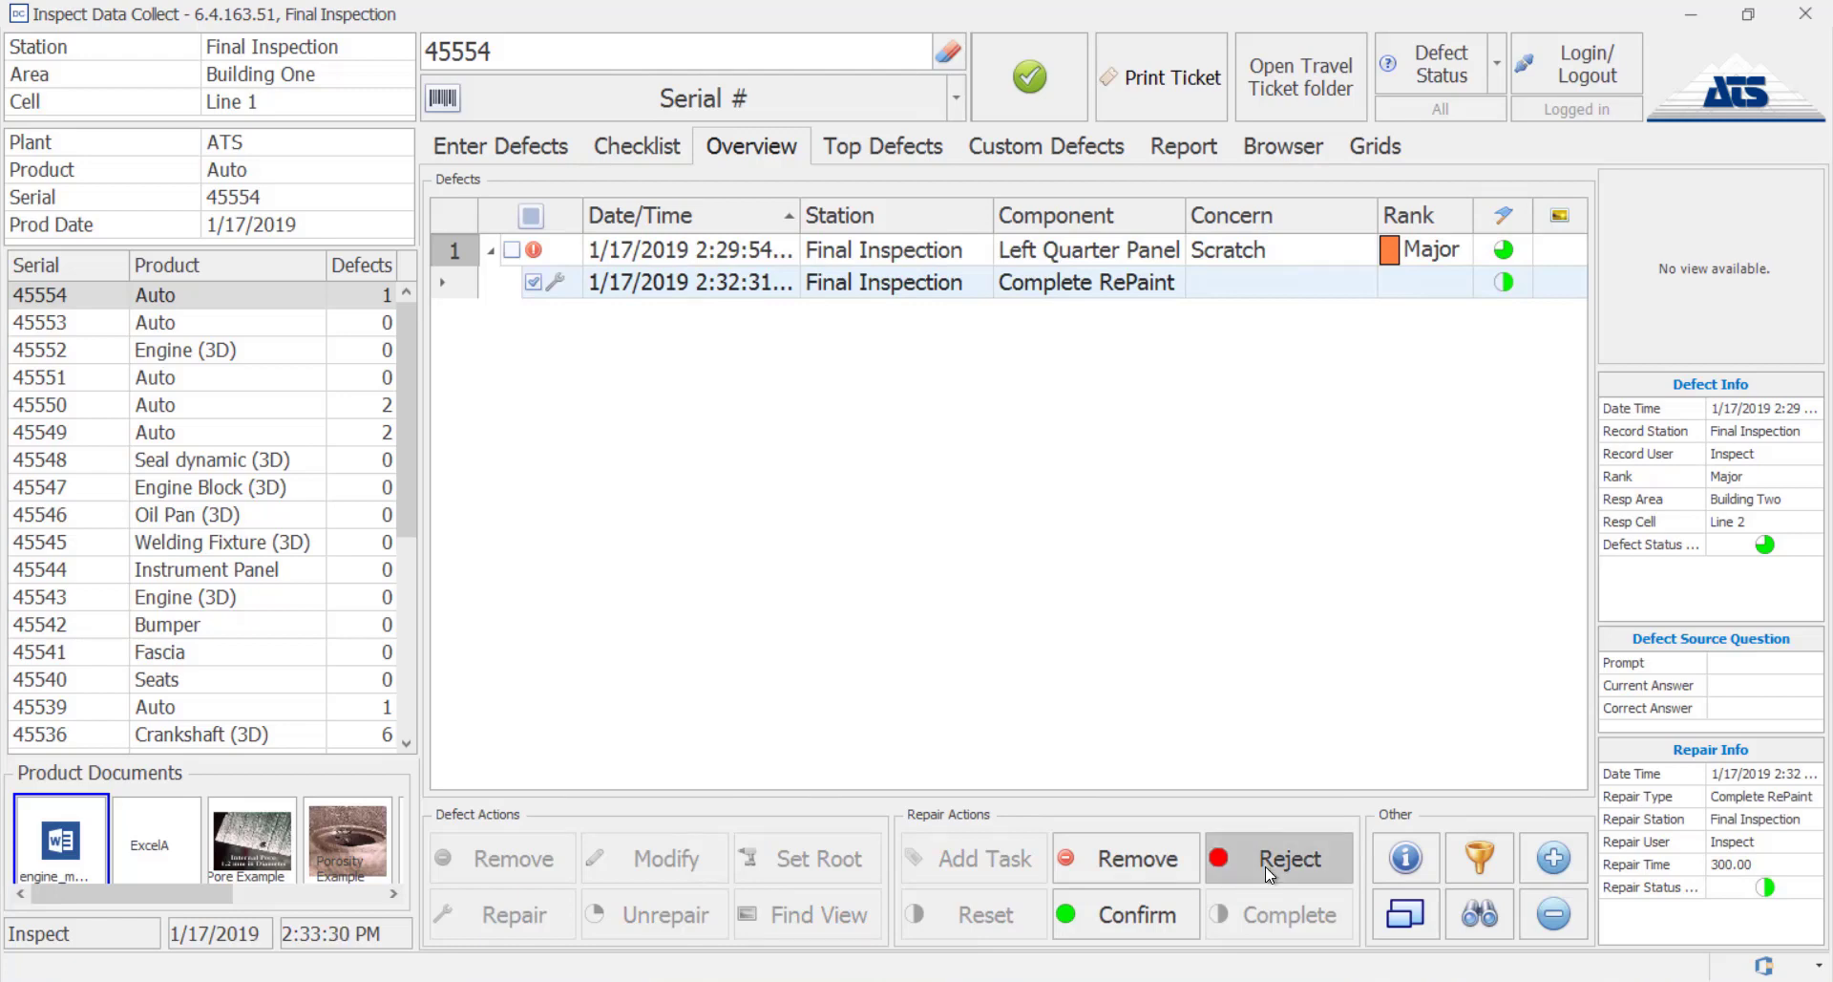
pyautogui.click(1145, 919)
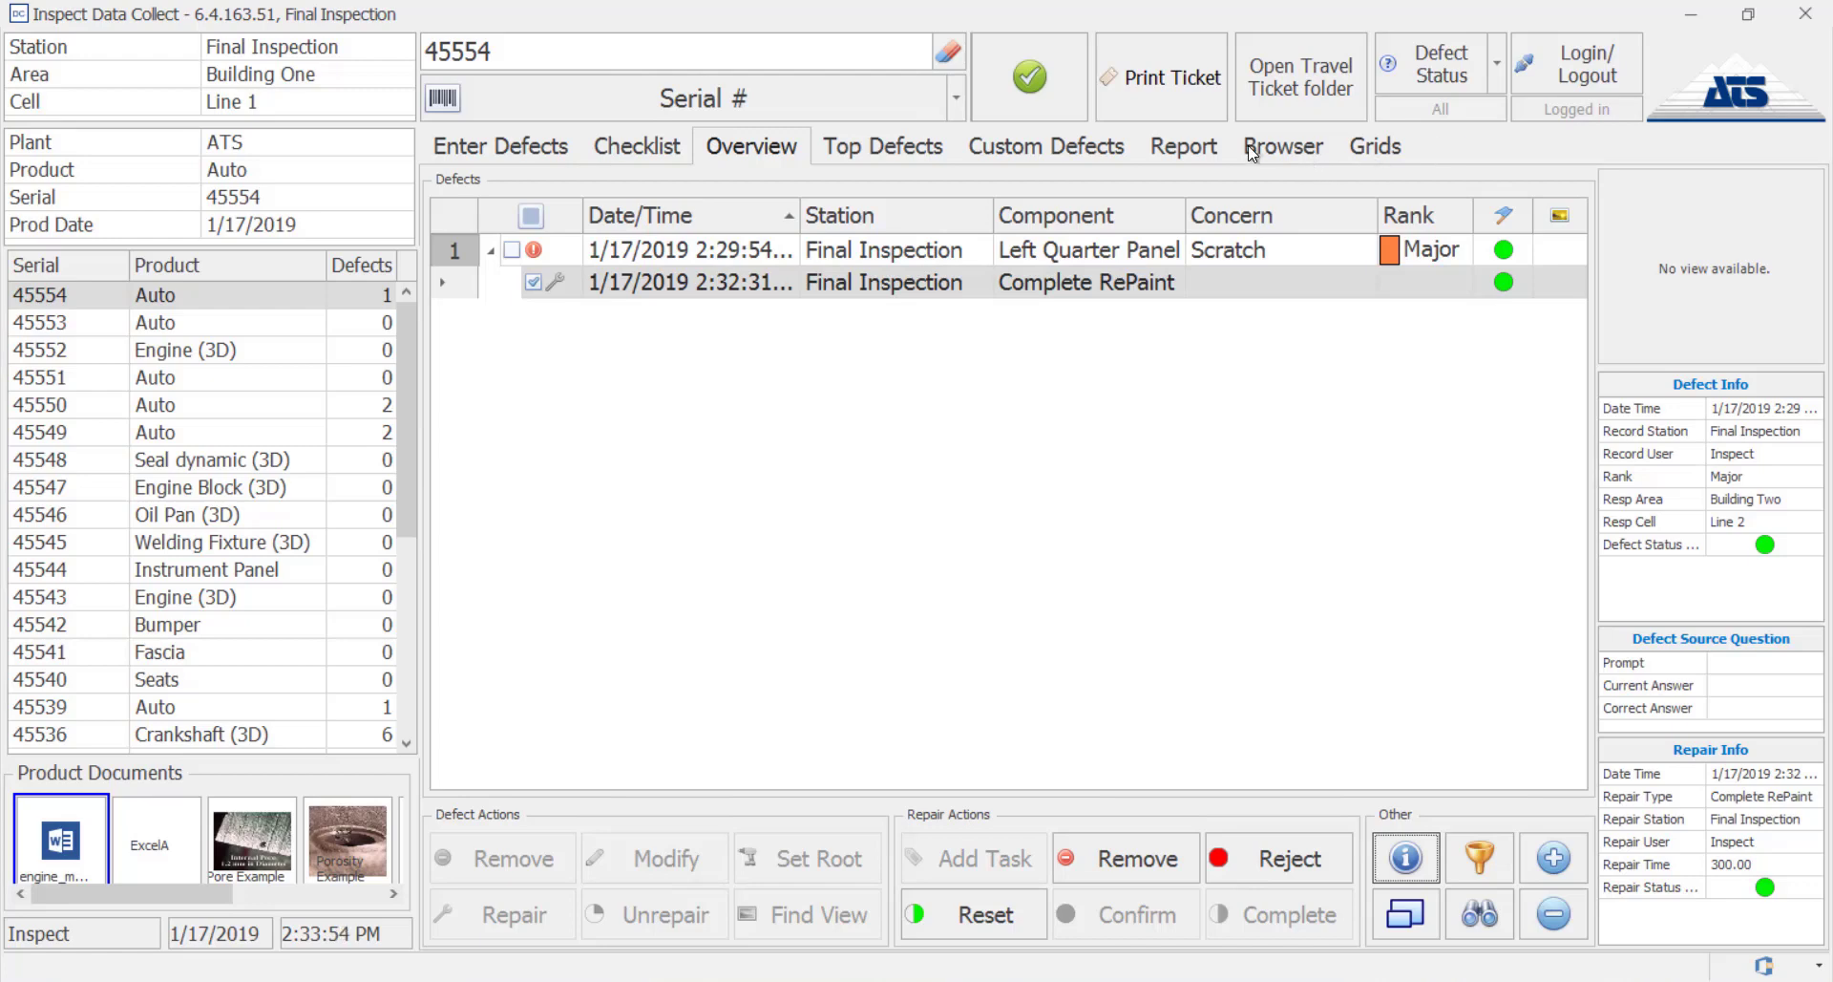
# Run the Defects by Product/Concern report for the (G) Automotive product group and collapse its parameter area
pyautogui.click(1194, 153)
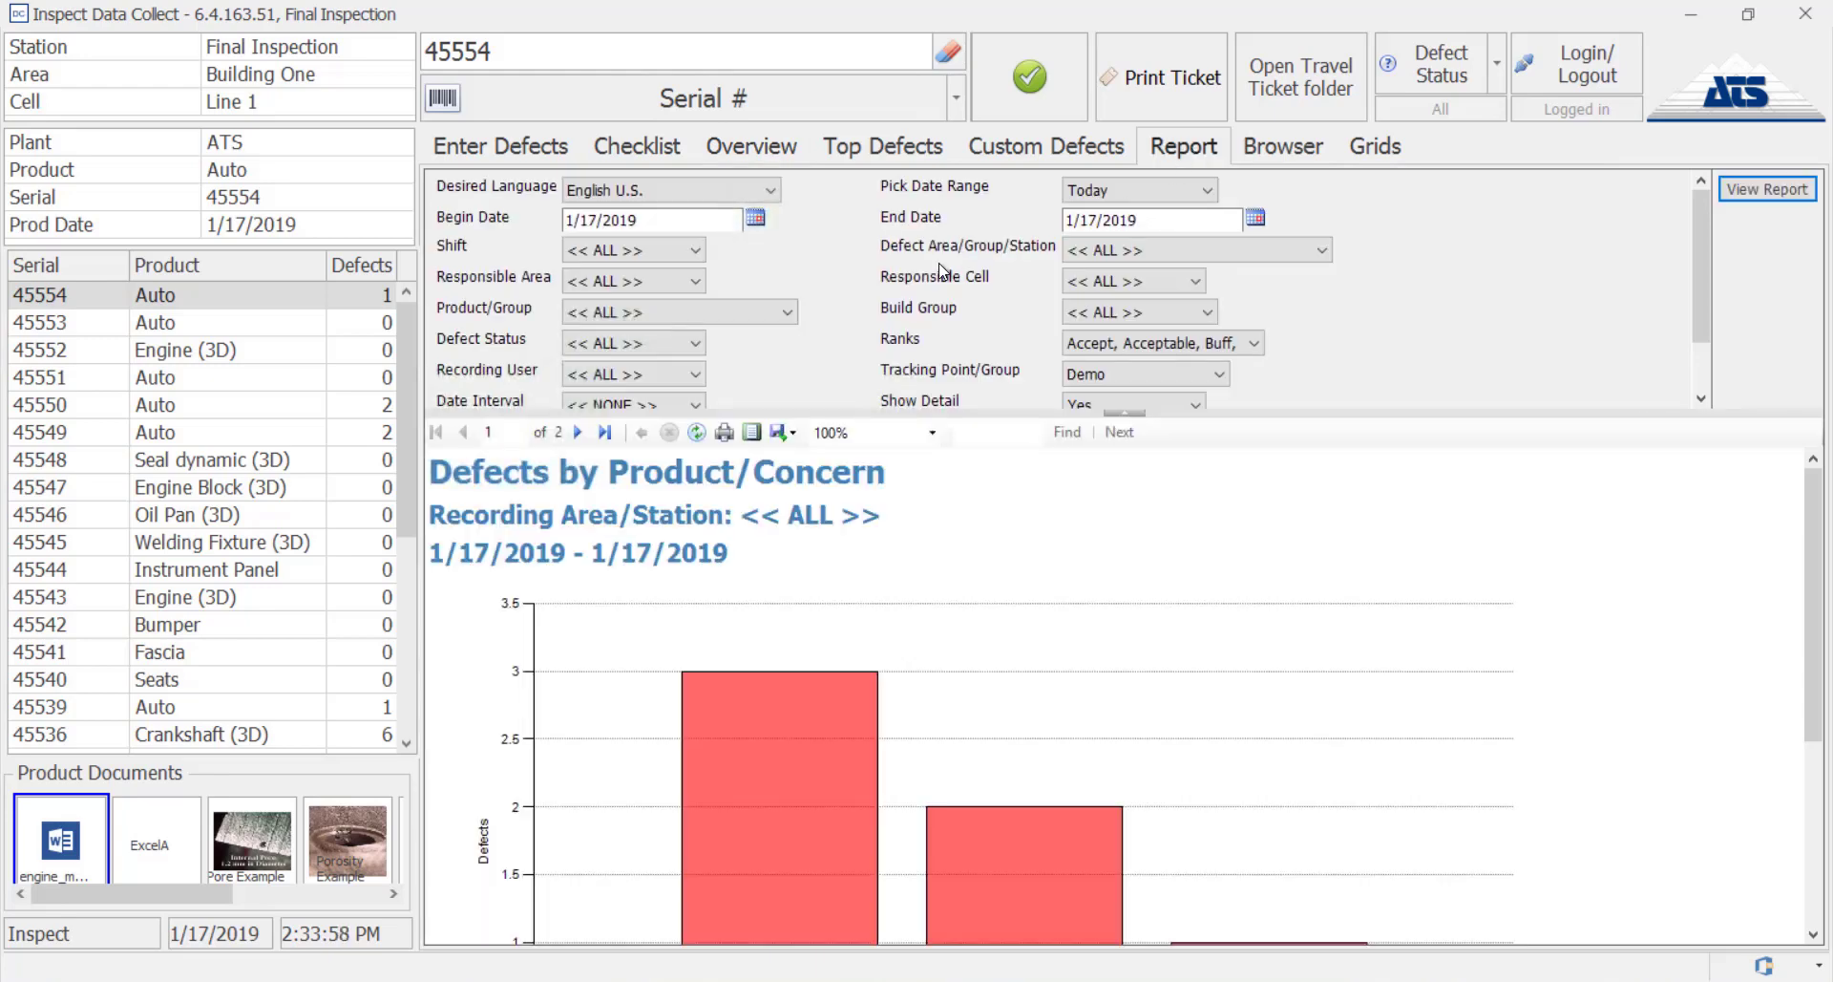
pyautogui.click(678, 311)
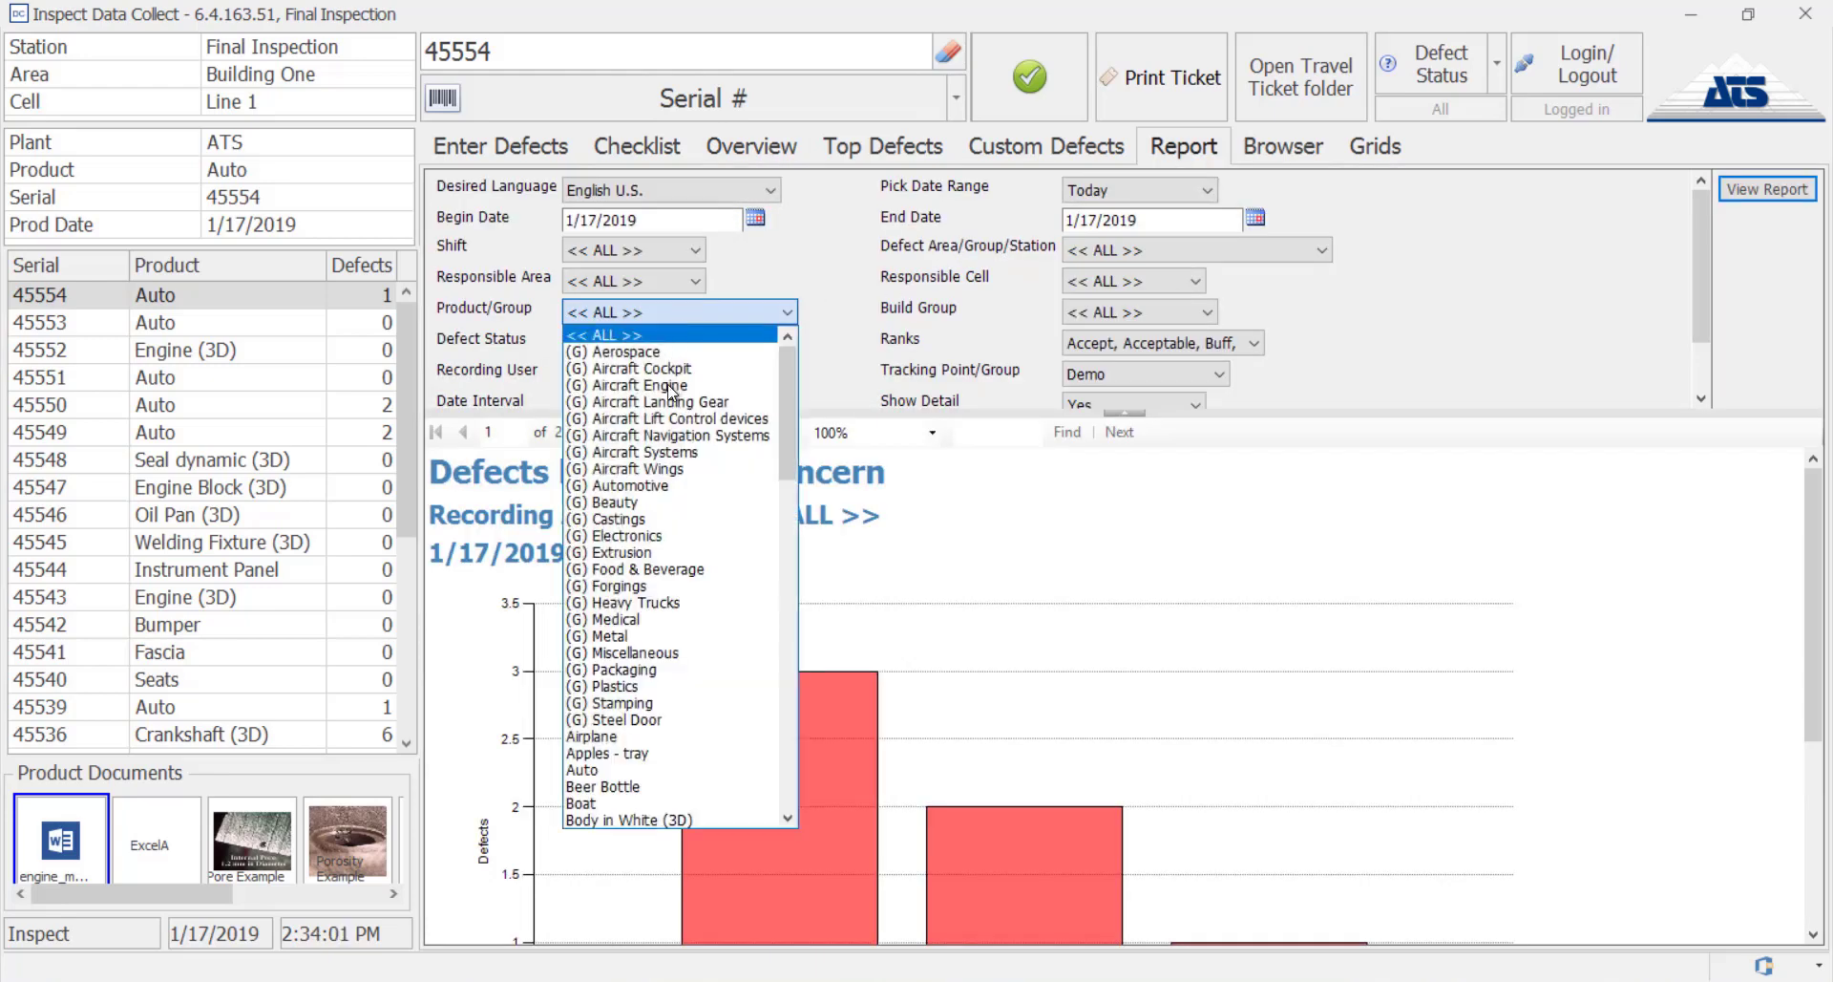
pyautogui.click(649, 485)
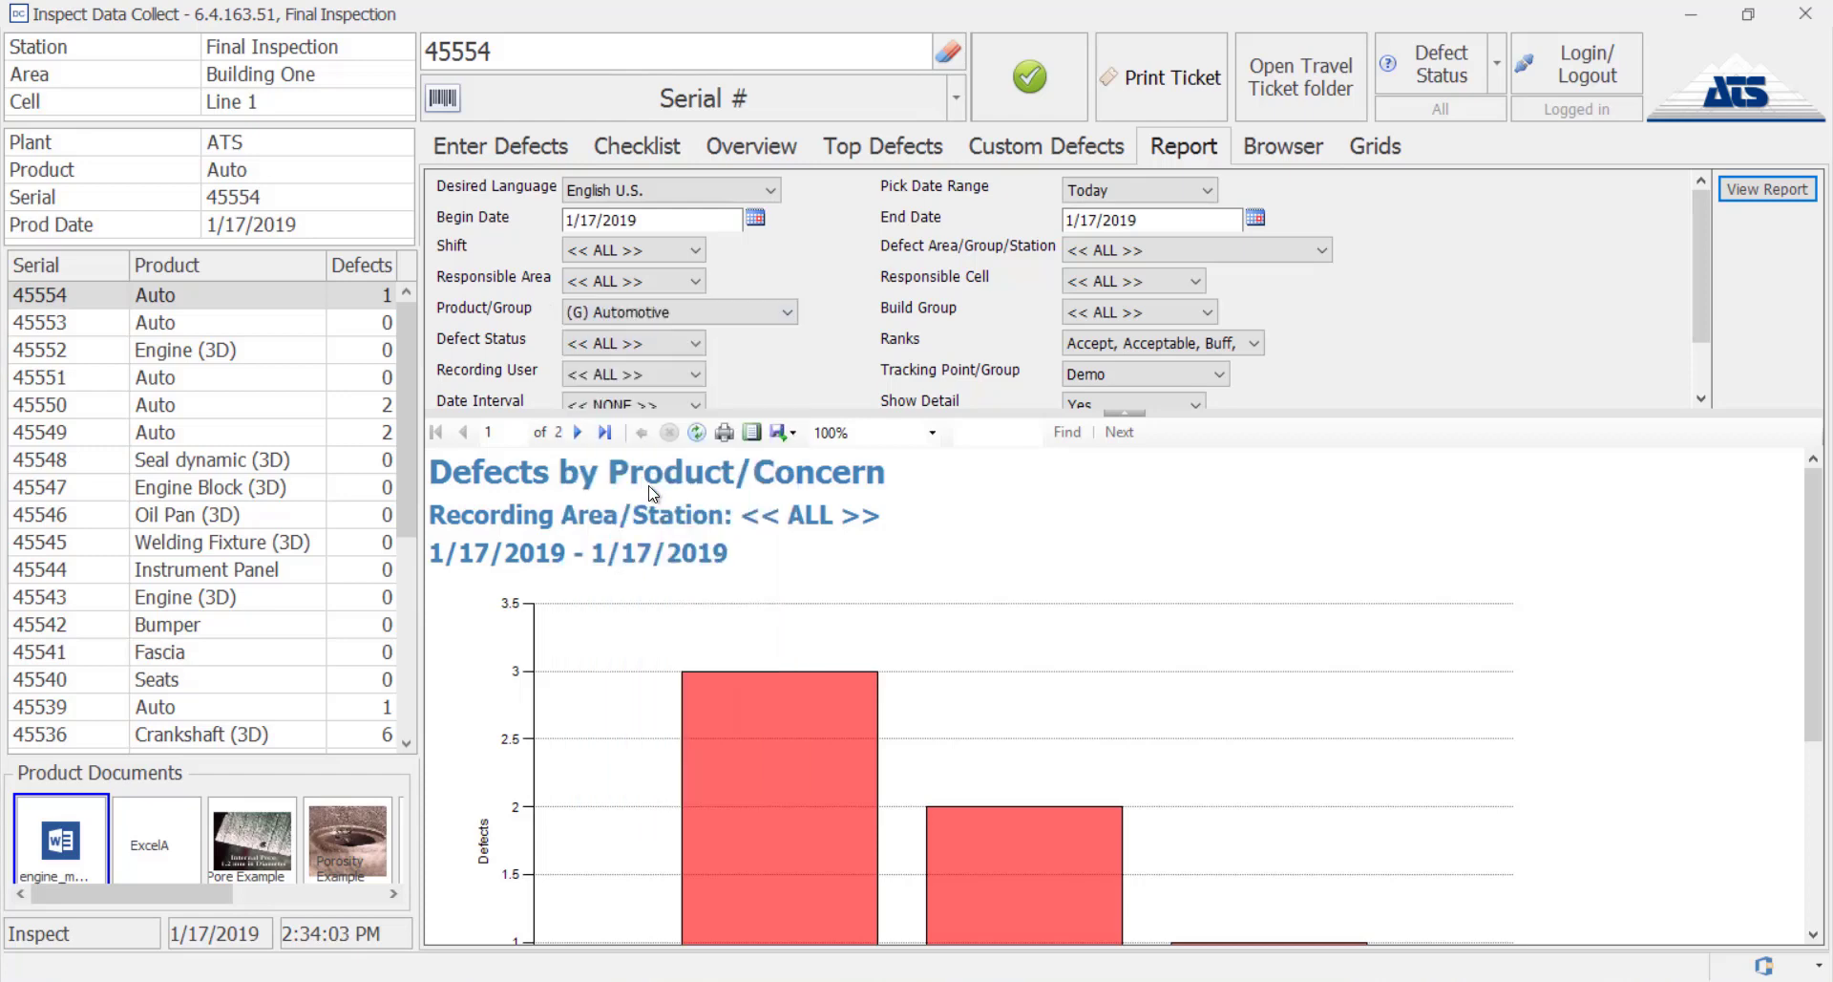
pyautogui.click(1754, 187)
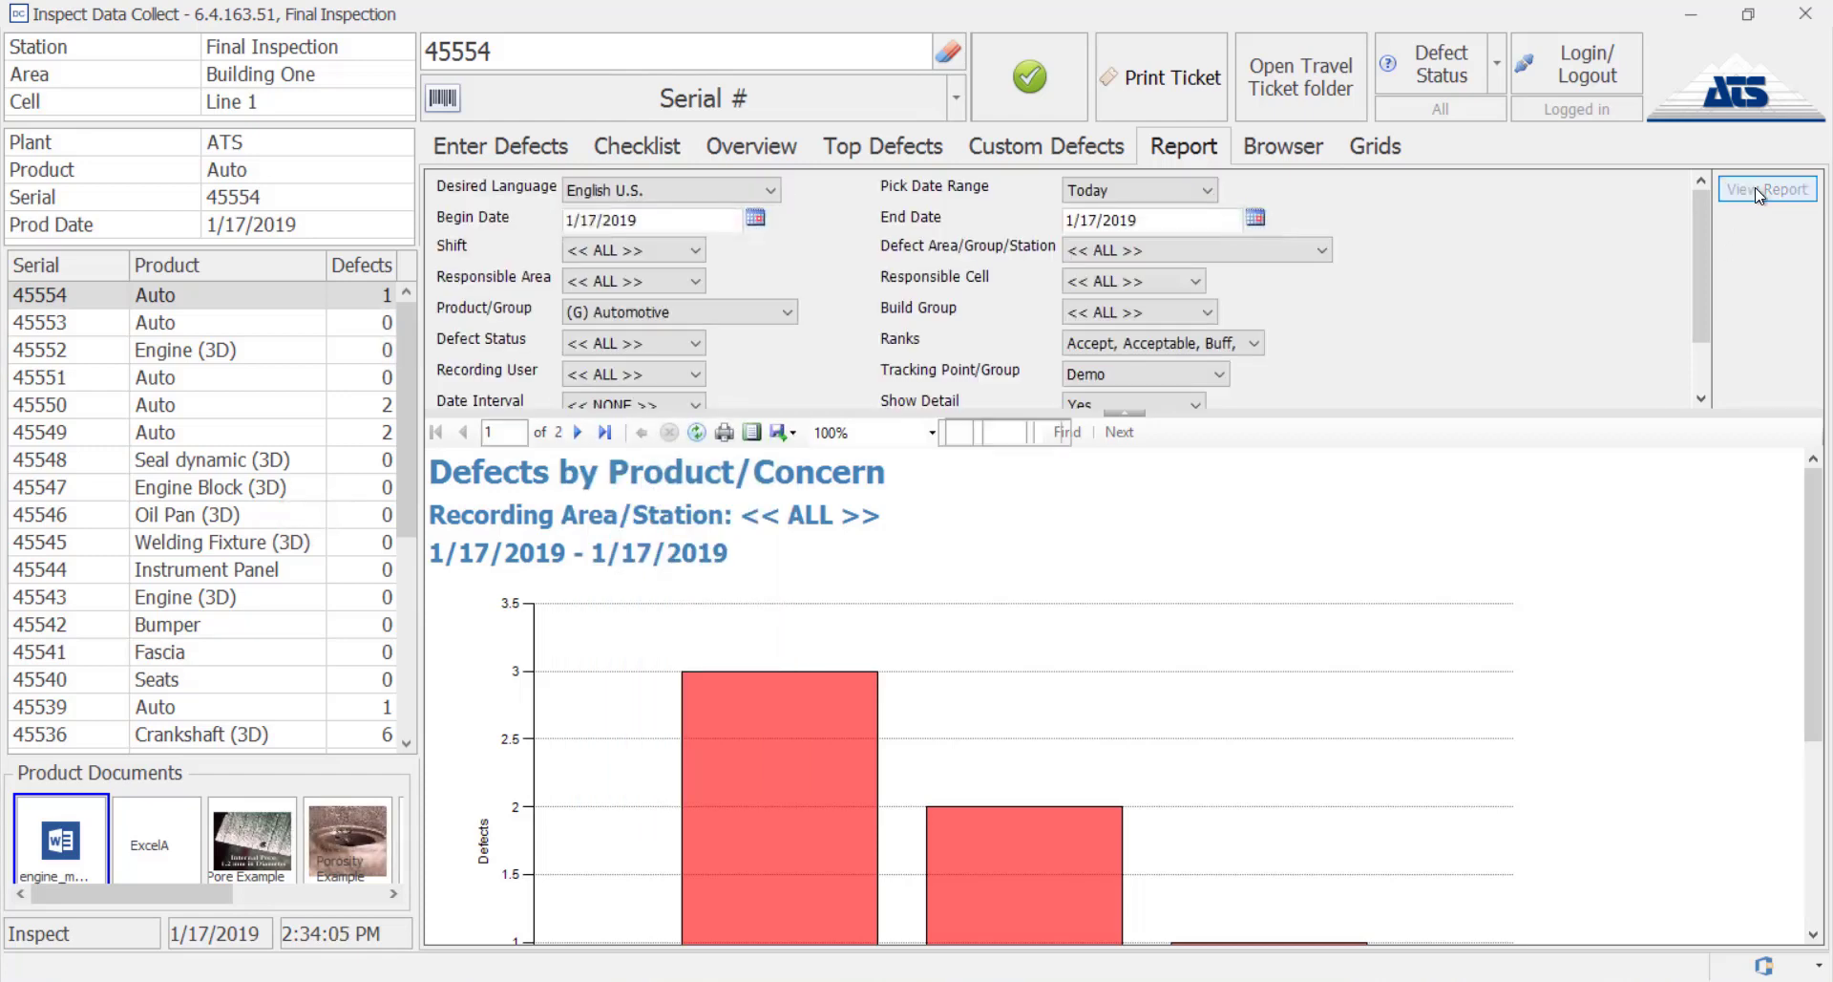
pyautogui.click(1124, 416)
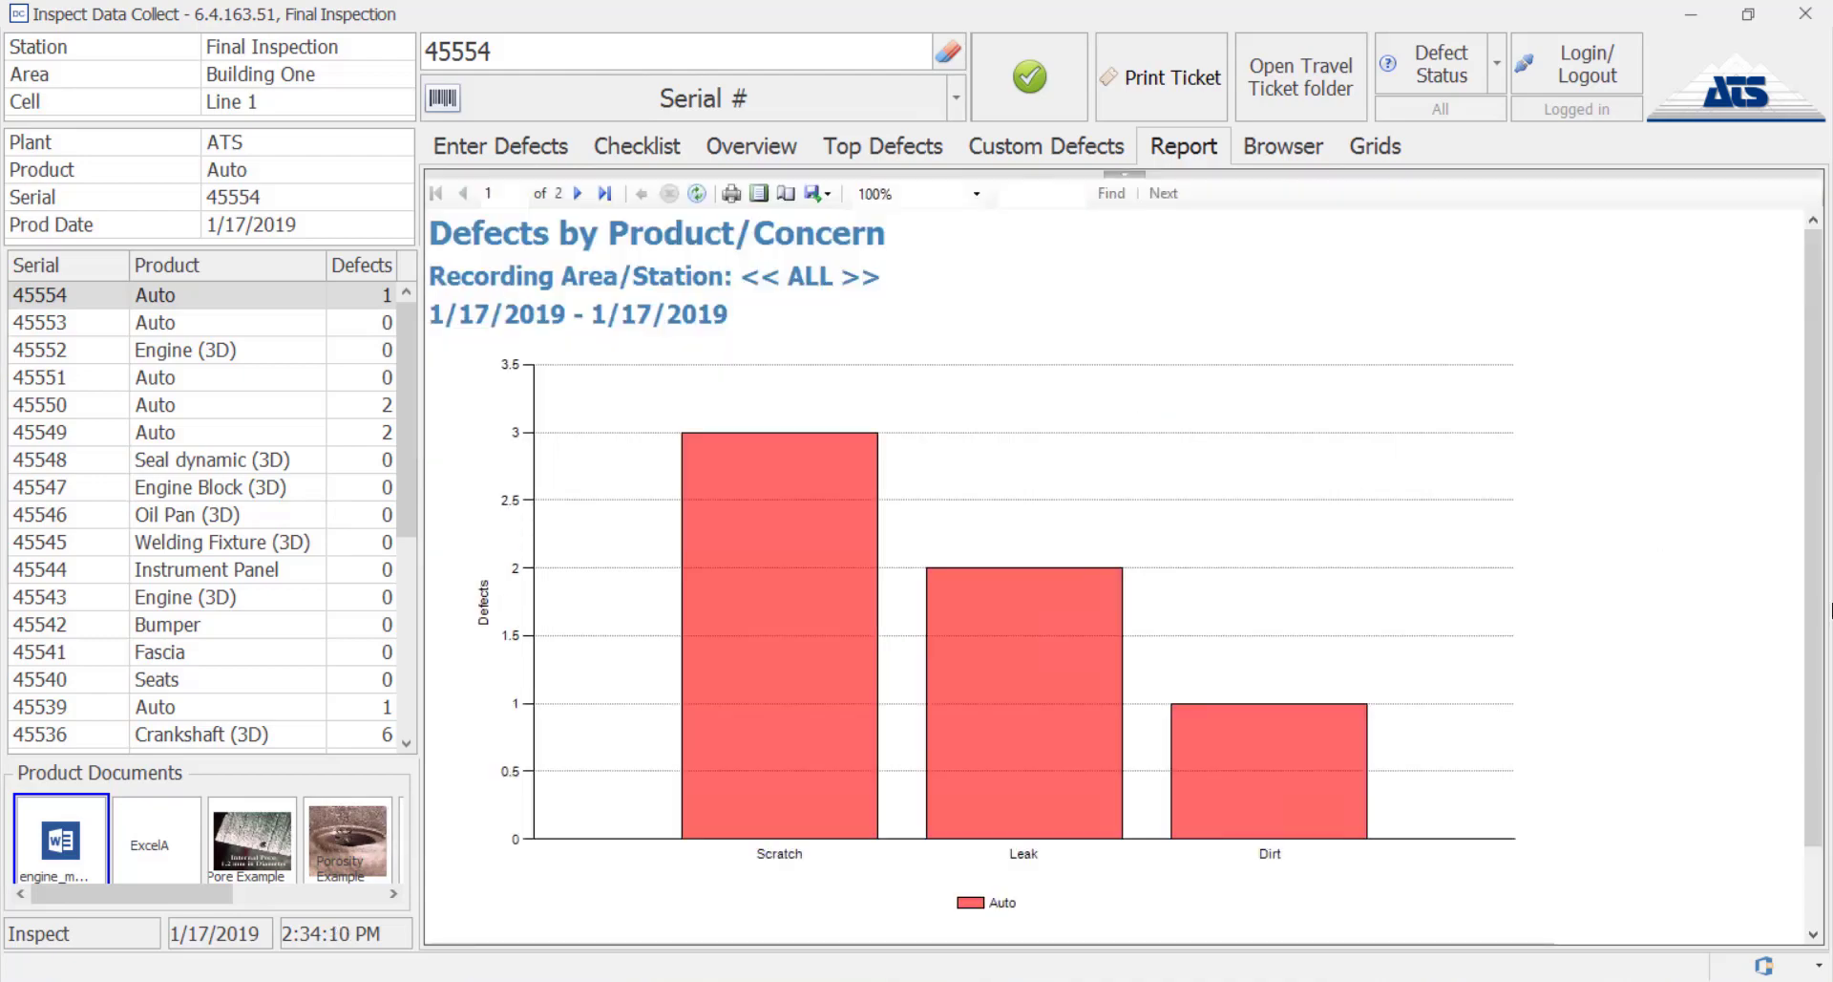